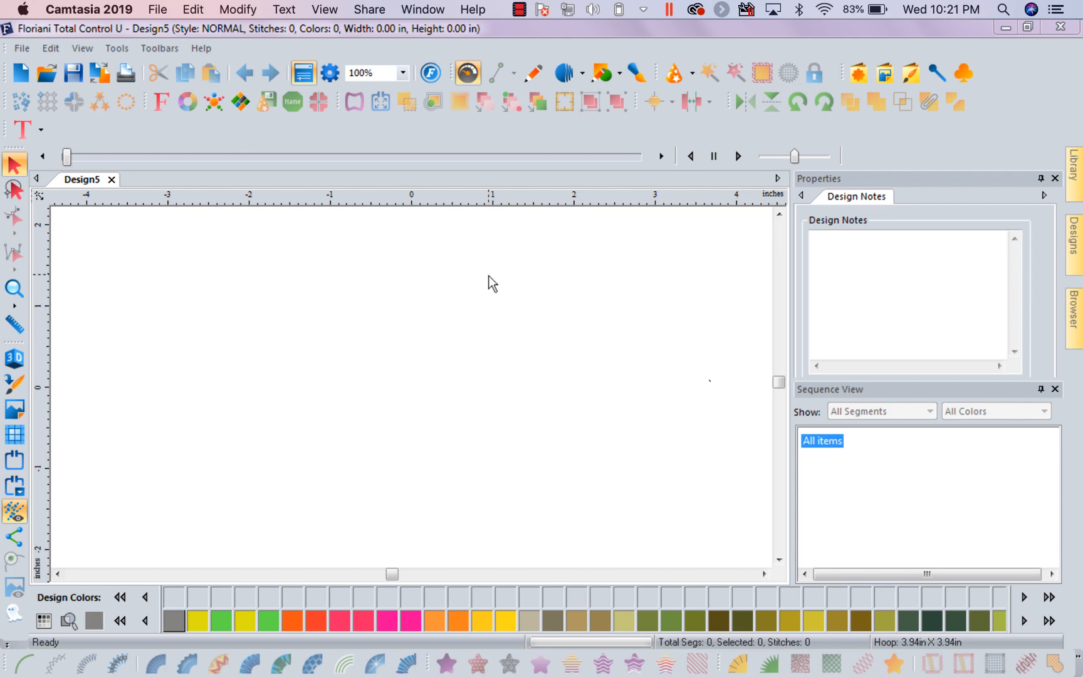
Turn off showing the navigator on startup in the Environment preferences, keeping the units in inches
{"action": "left_click", "coordinate": [116, 50]}
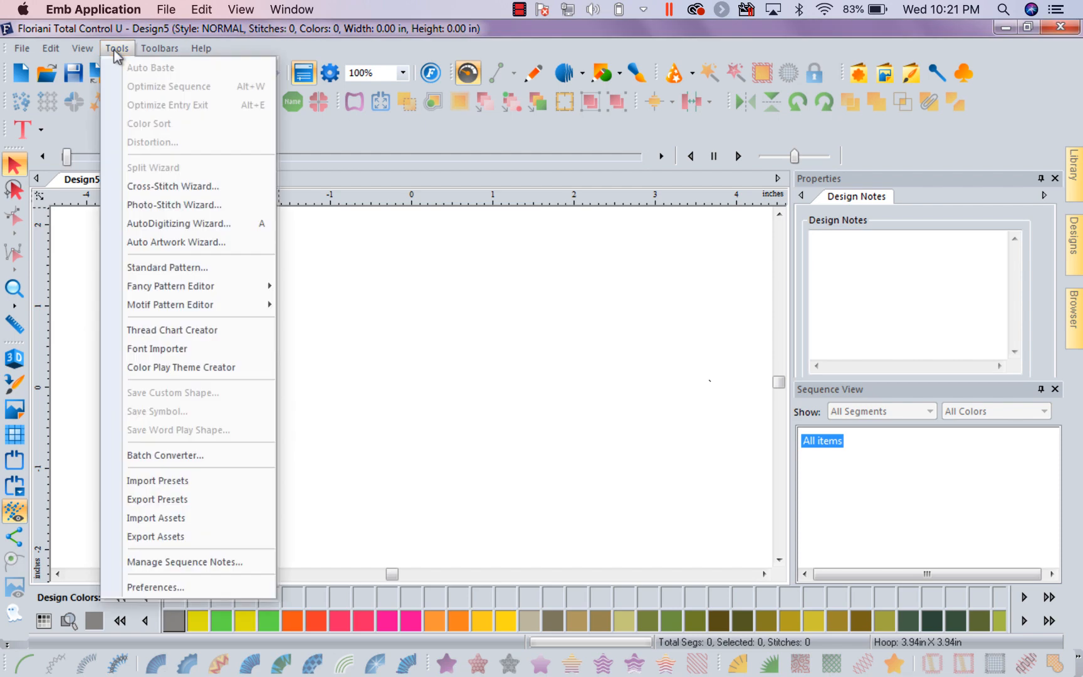
{"action": "left_click", "coordinate": [149, 587]}
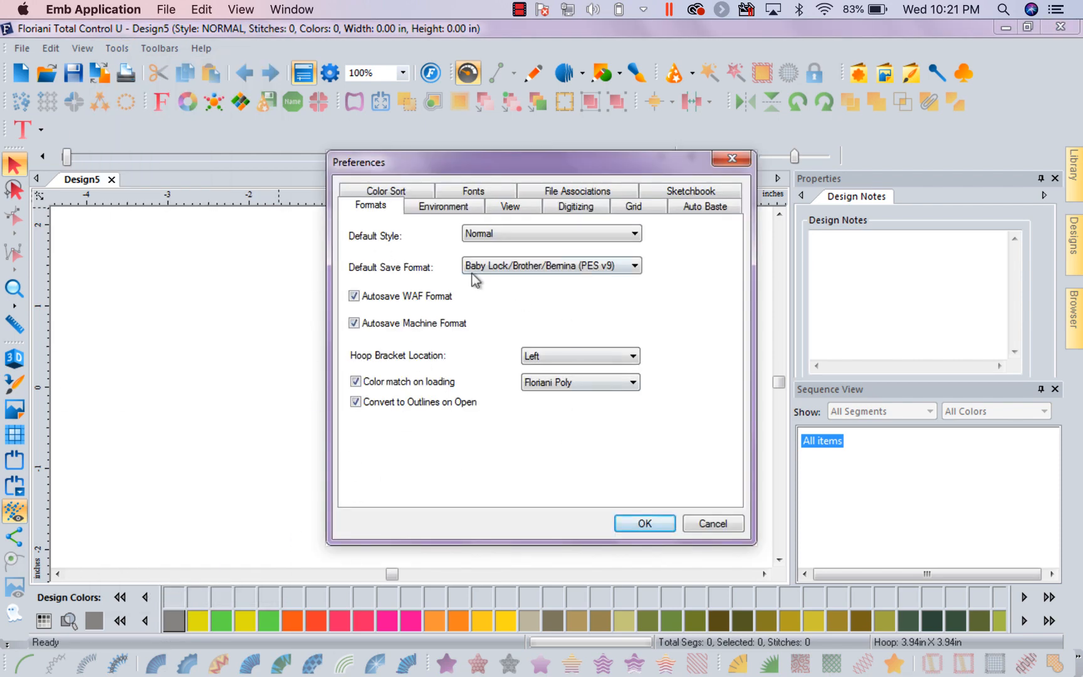
{"action": "left_click", "coordinate": [443, 207]}
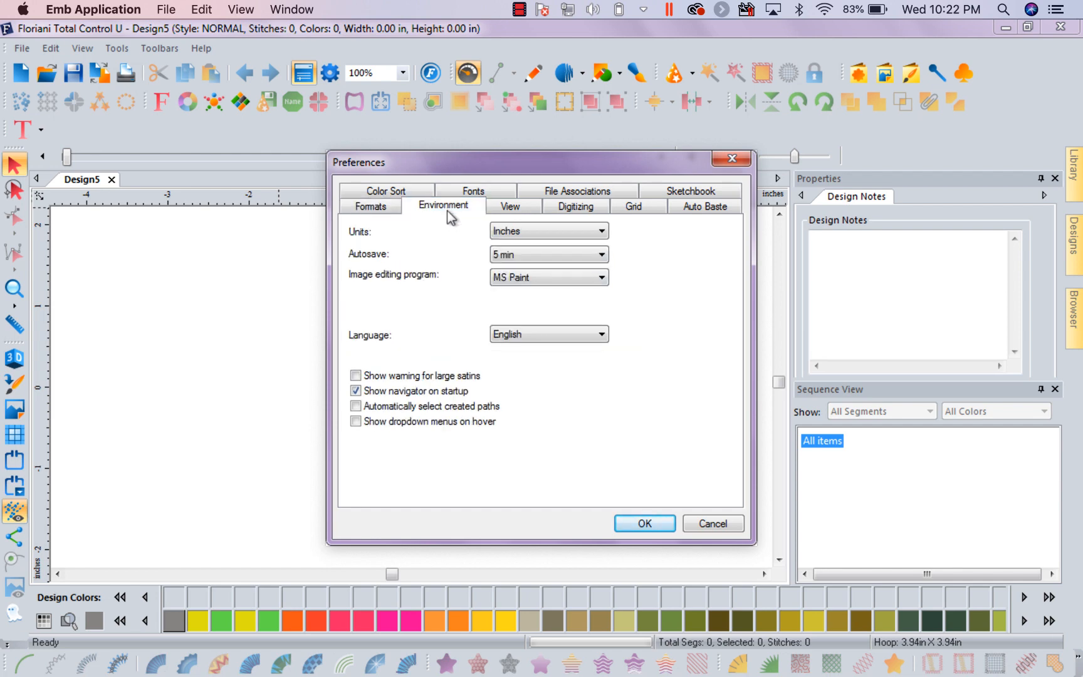
{"action": "left_click", "coordinate": [601, 232]}
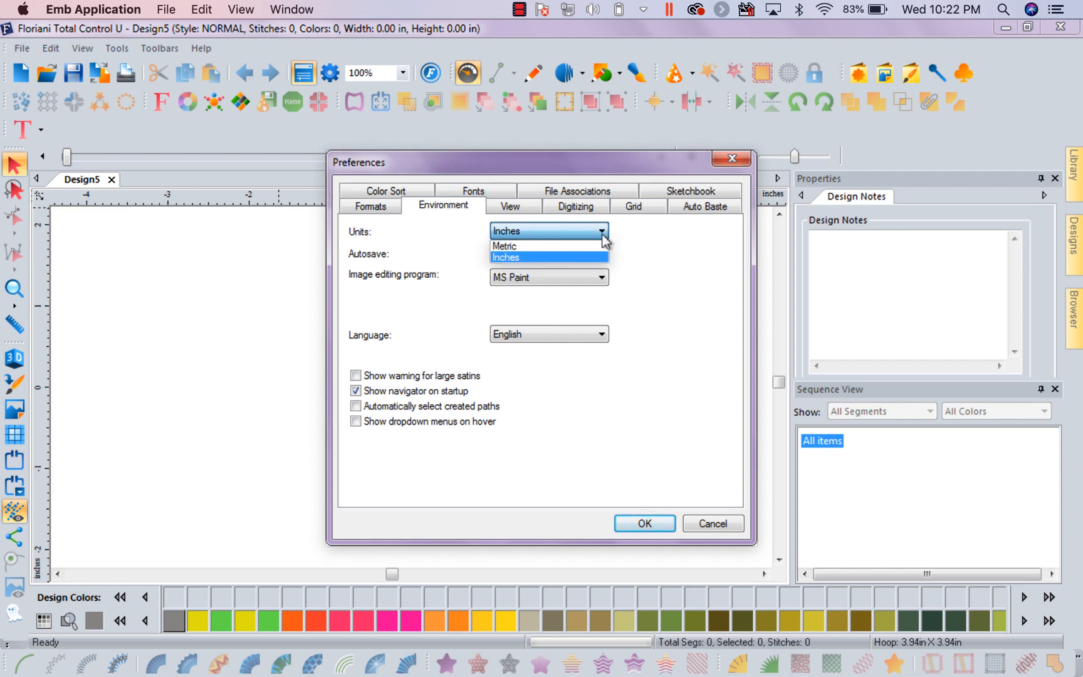
{"action": "left_click", "coordinate": [605, 241]}
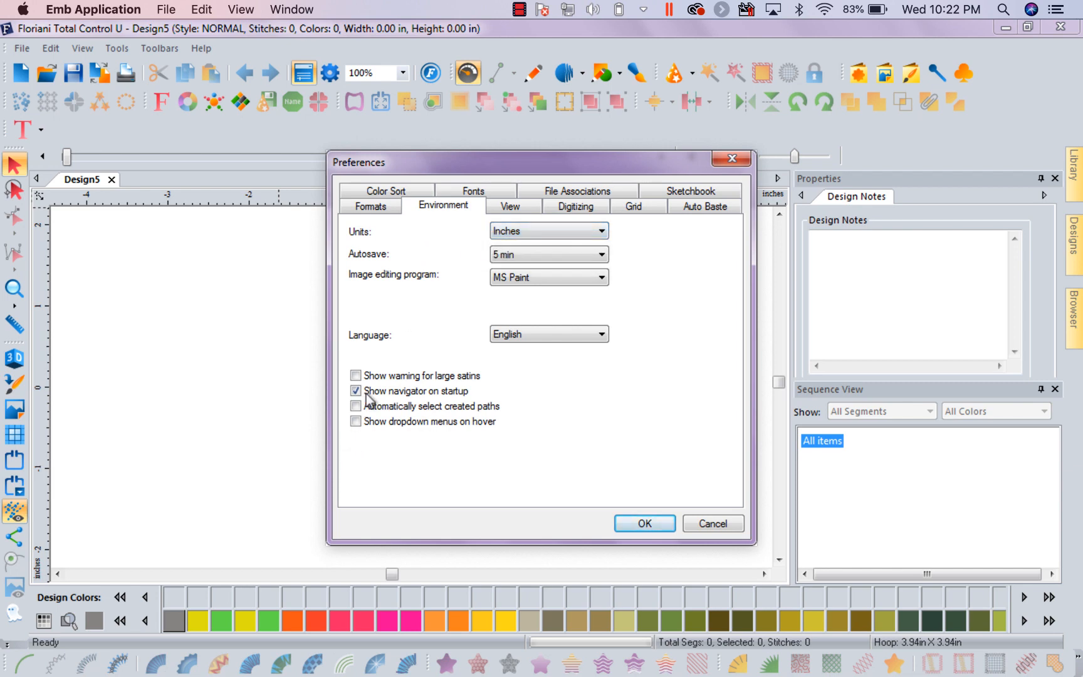
{"action": "left_click", "coordinate": [355, 390]}
{"action": "left_click", "coordinate": [639, 523]}
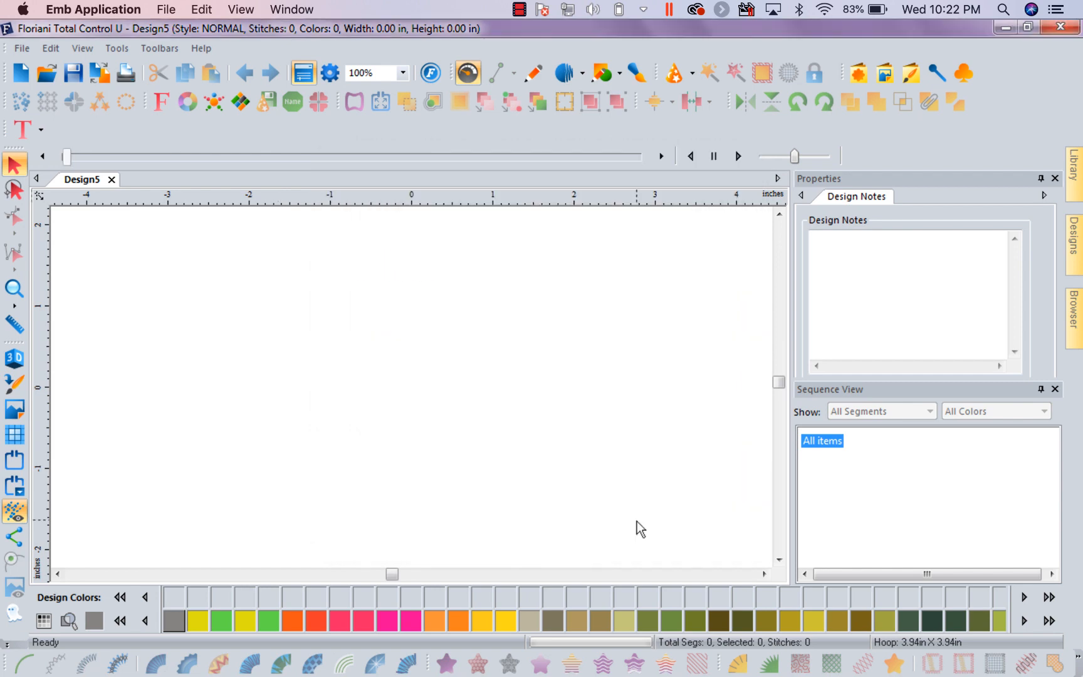
Switch the ruler units to metric and back to inches
{"action": "right_click", "coordinate": [486, 204]}
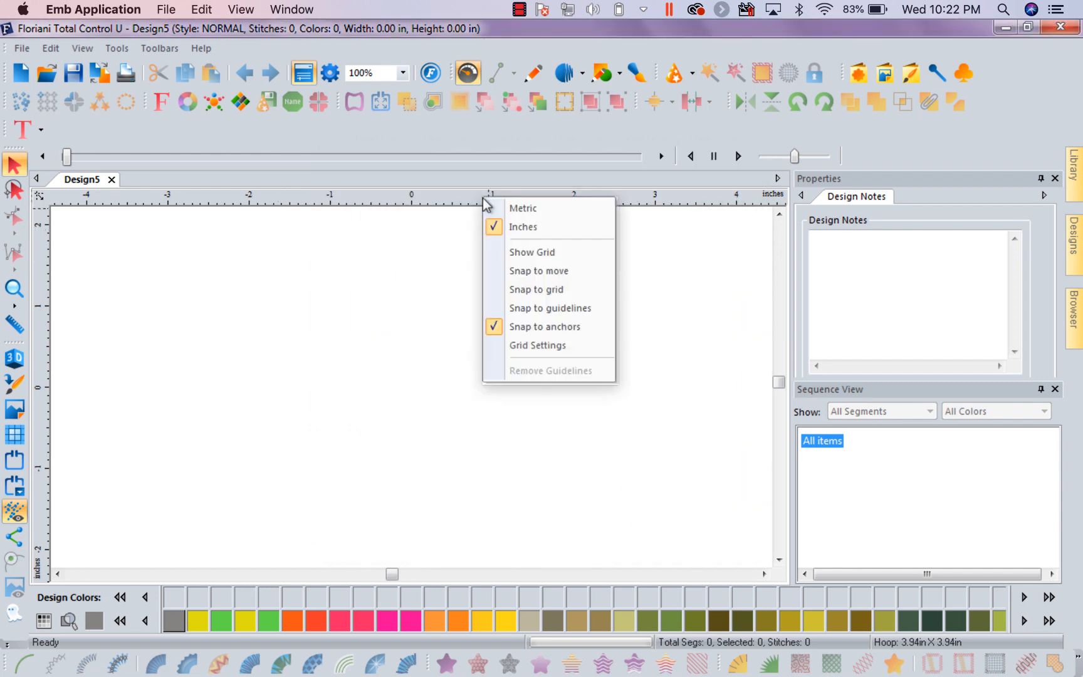
{"action": "left_click", "coordinate": [493, 208]}
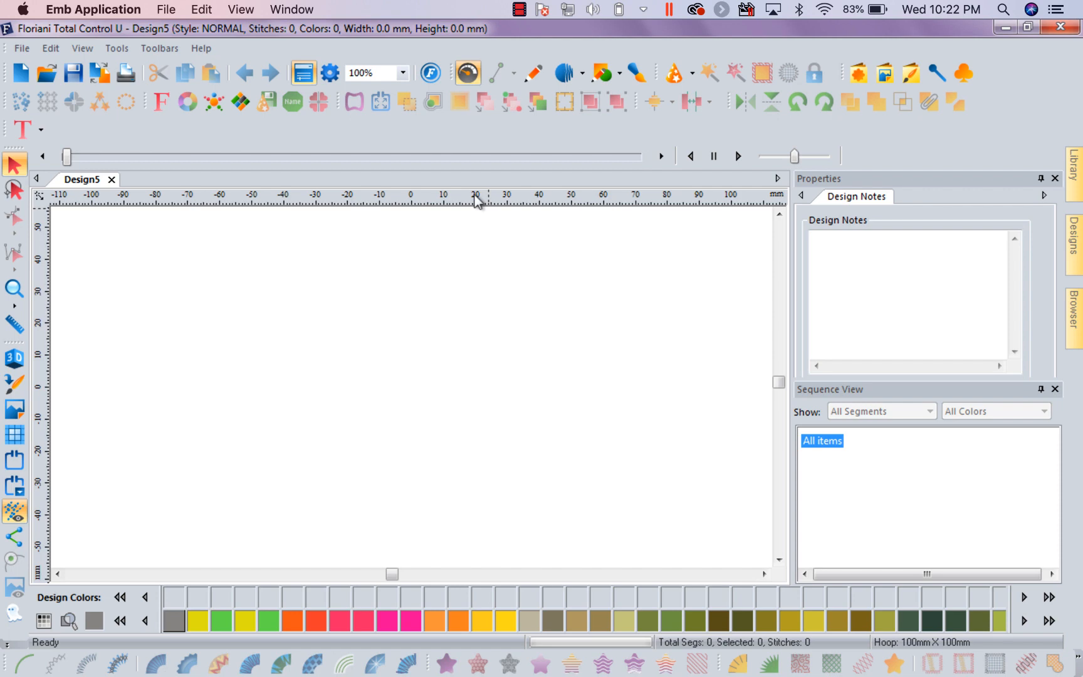
{"action": "right_click", "coordinate": [476, 199]}
{"action": "left_click", "coordinate": [491, 222]}
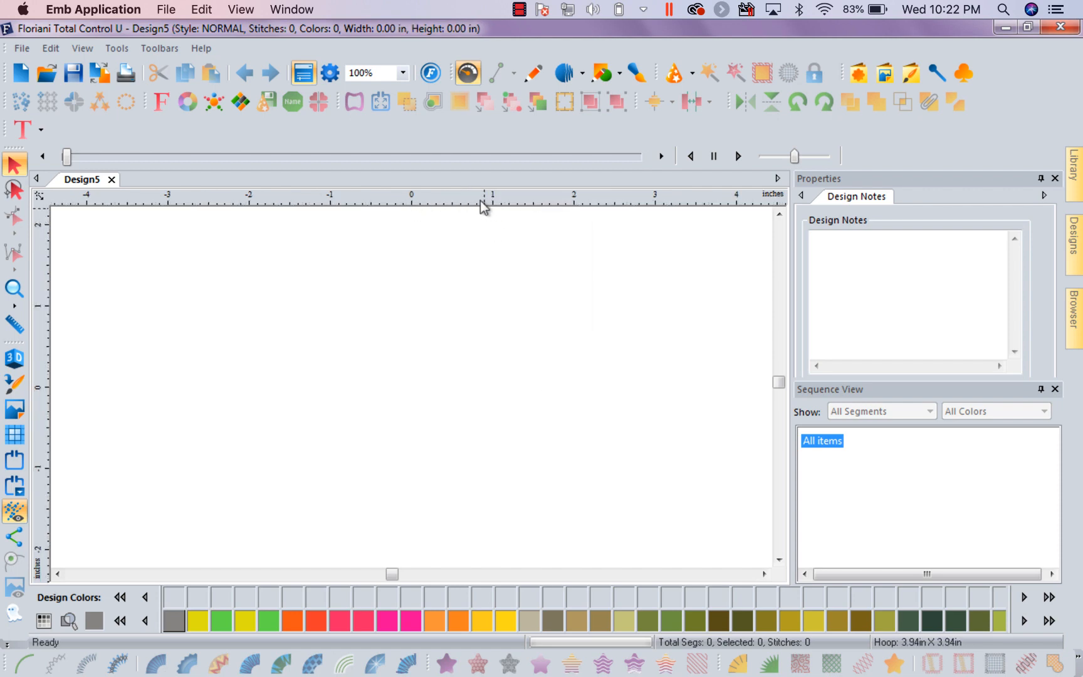
Check the Environment preferences for the available image editing program options, and close the preferences without changes
{"action": "left_click", "coordinate": [117, 48]}
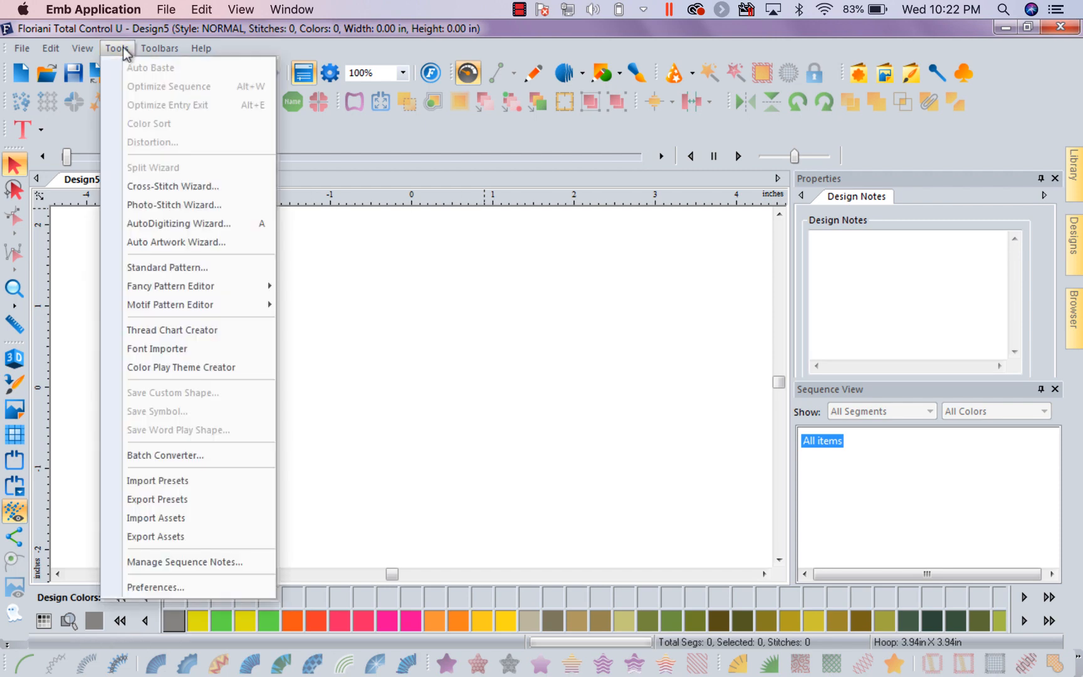
{"action": "left_click", "coordinate": [148, 587]}
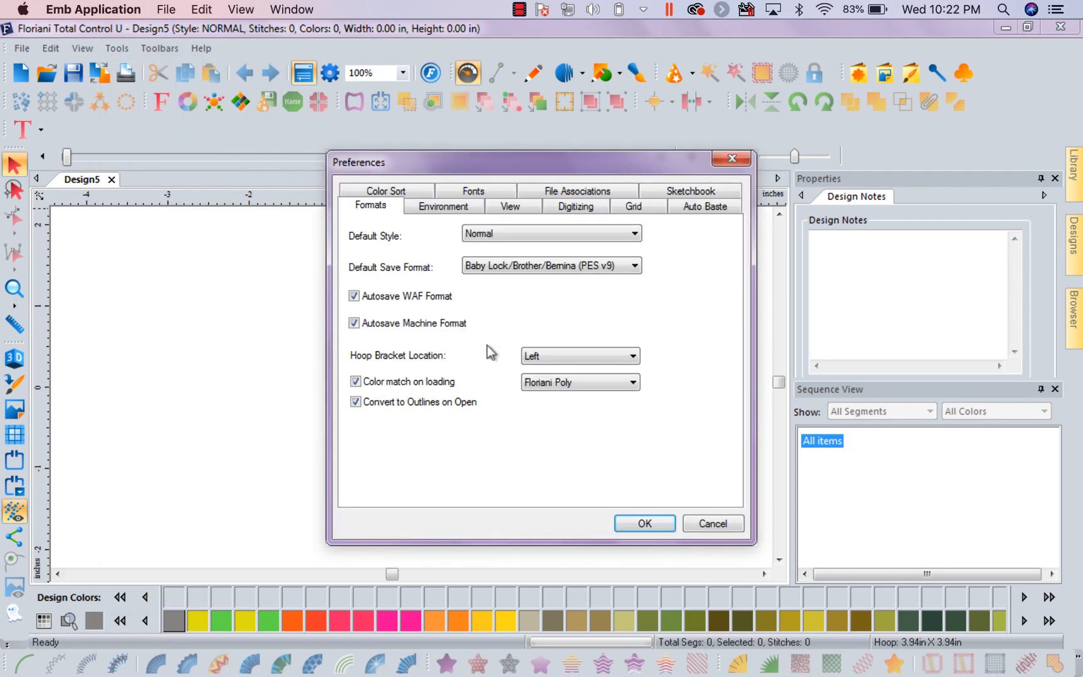
{"action": "left_click", "coordinate": [457, 208]}
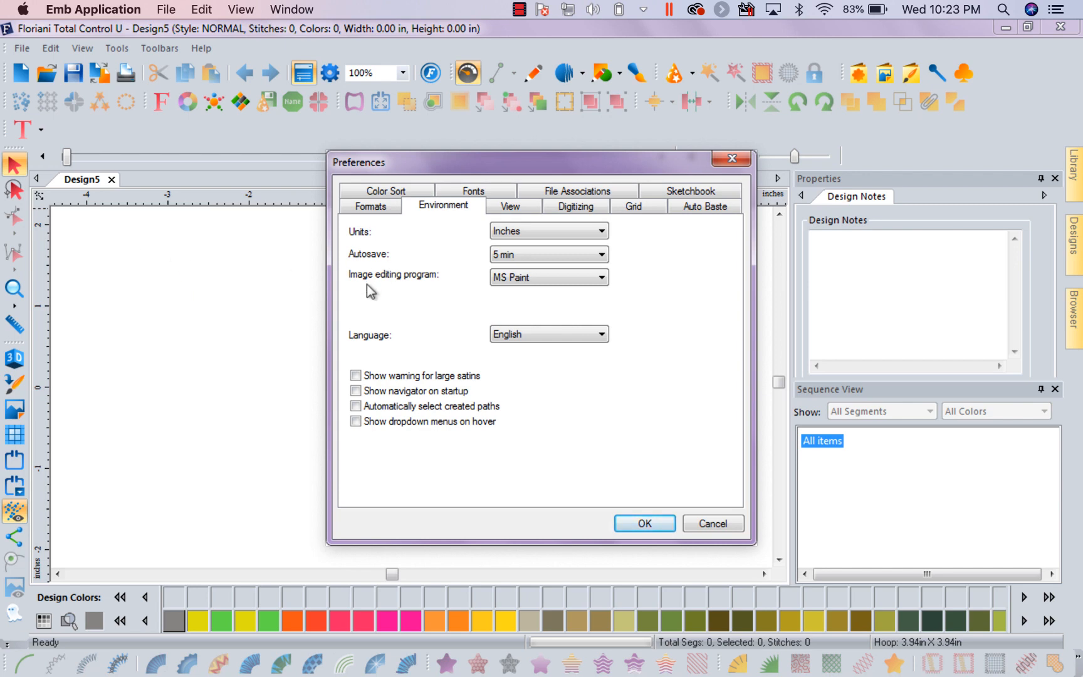
{"action": "left_click", "coordinate": [602, 277]}
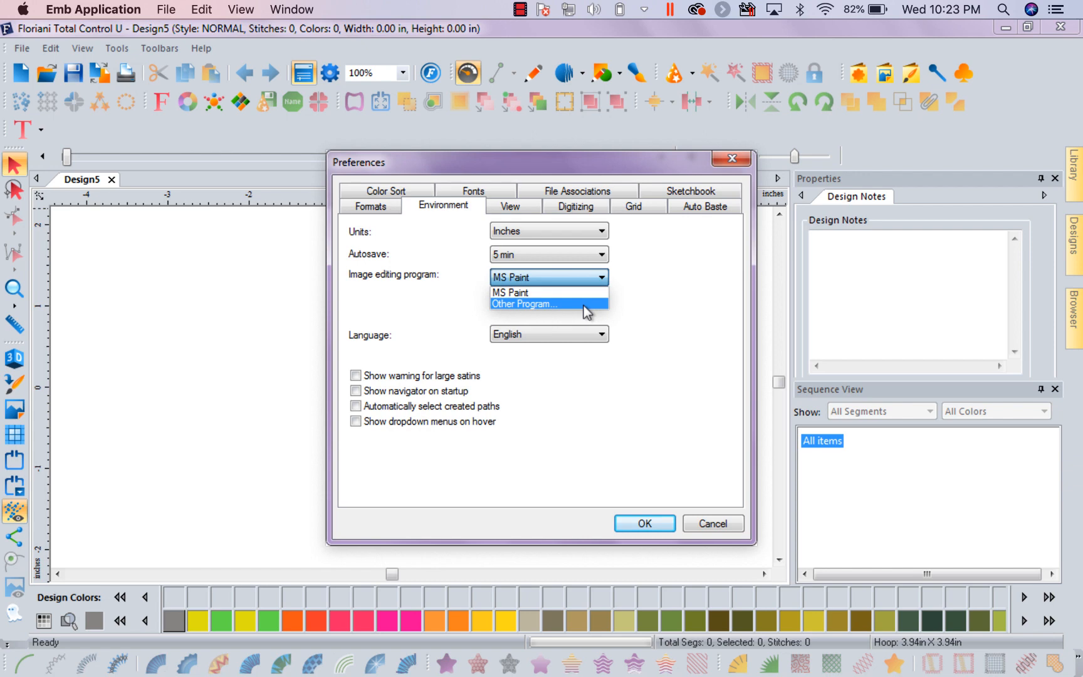
{"action": "left_click", "coordinate": [602, 277]}
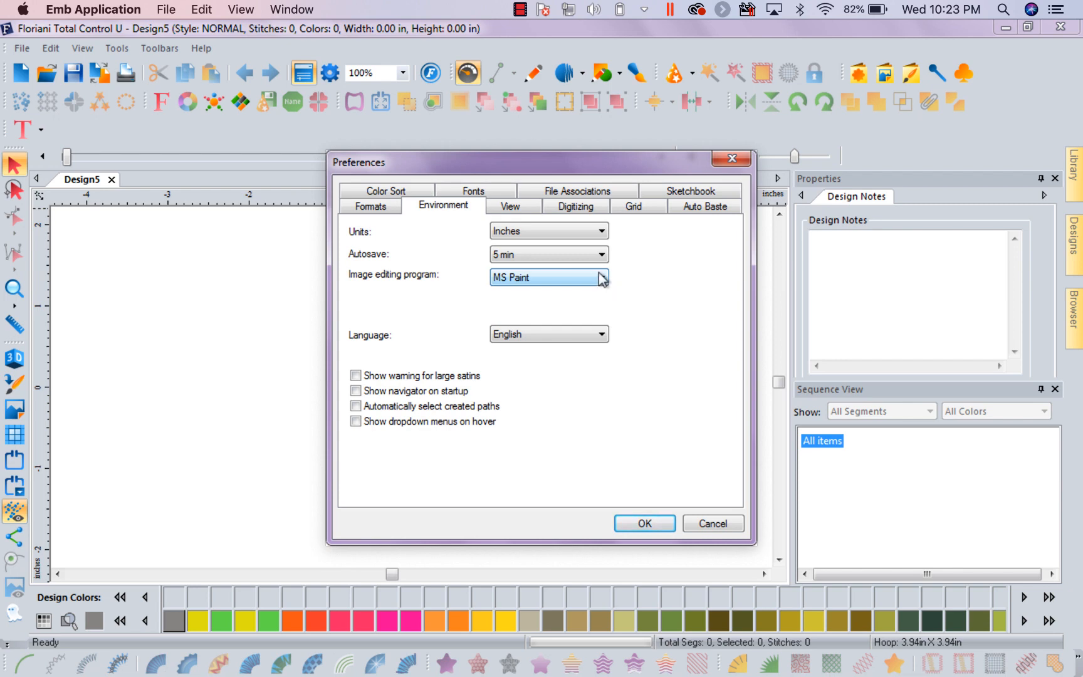
{"action": "left_click", "coordinate": [728, 527]}
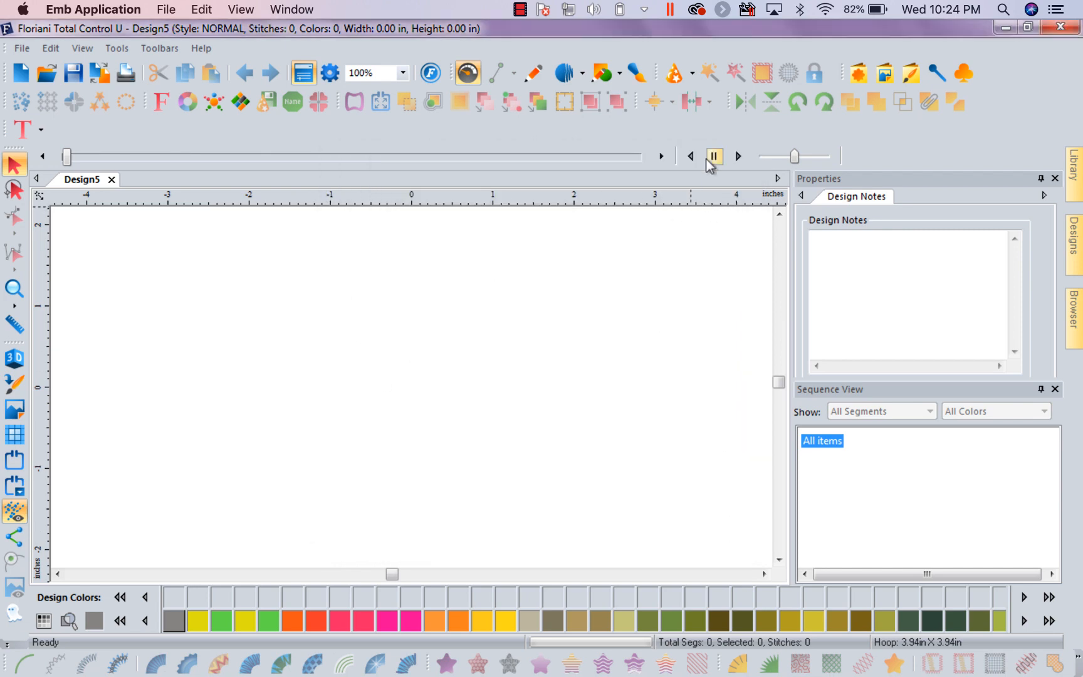
Load the caterpillar image FBD005.jpg from the Backdrops Library as a backdrop
{"action": "left_click", "coordinate": [689, 75]}
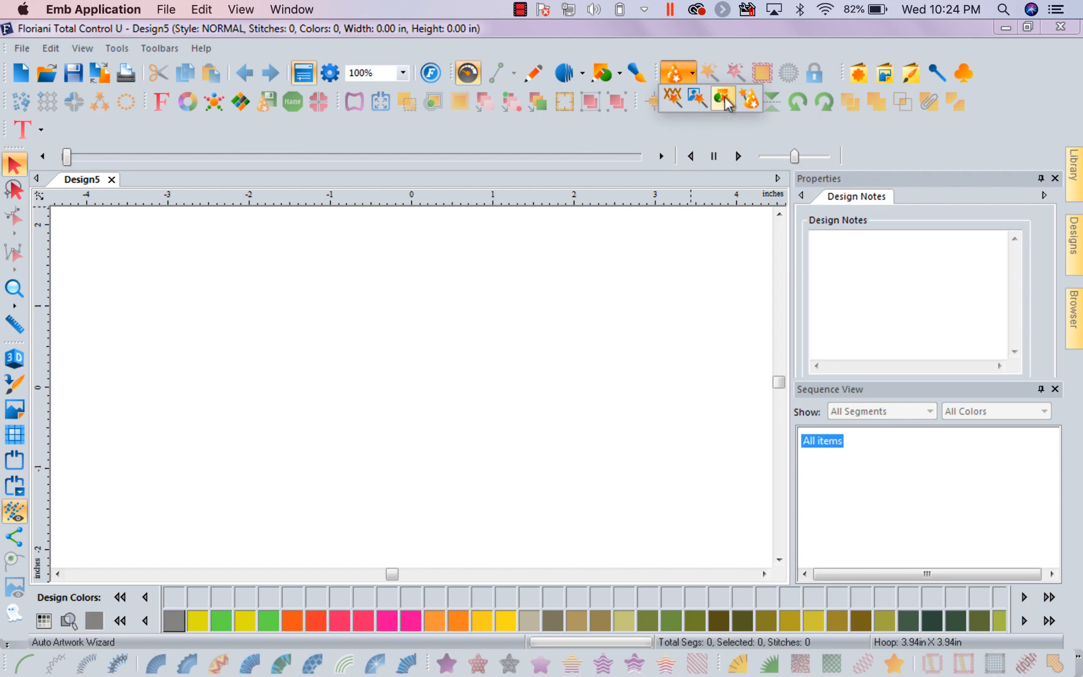
{"action": "left_click", "coordinate": [886, 76]}
{"action": "left_click", "coordinate": [650, 288]}
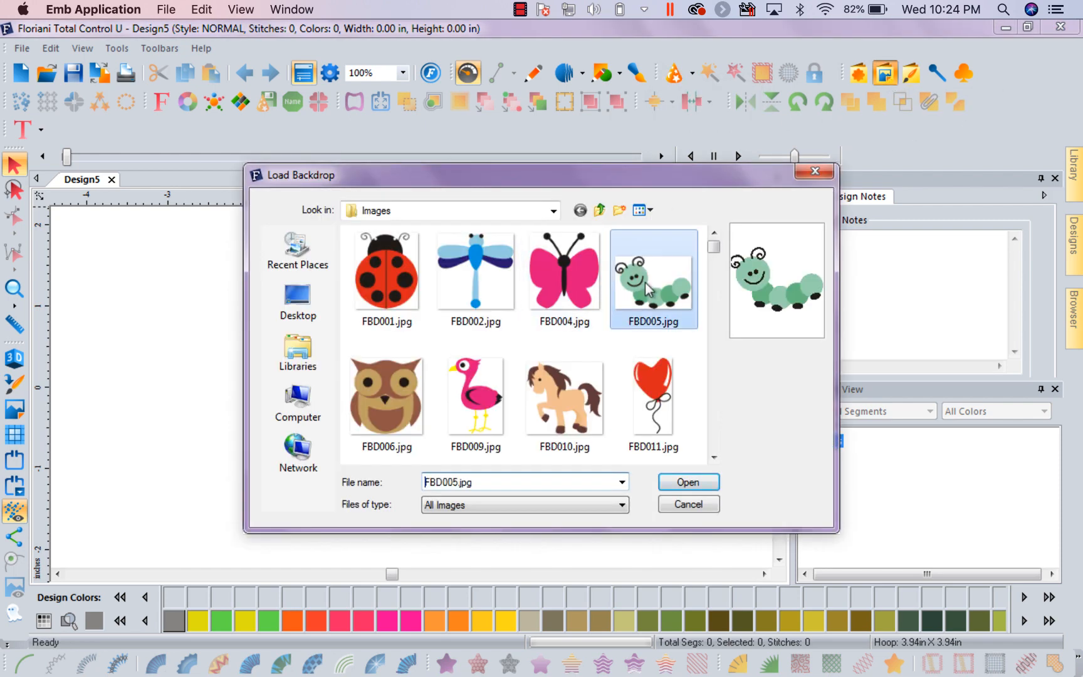
{"action": "left_click", "coordinate": [682, 481]}
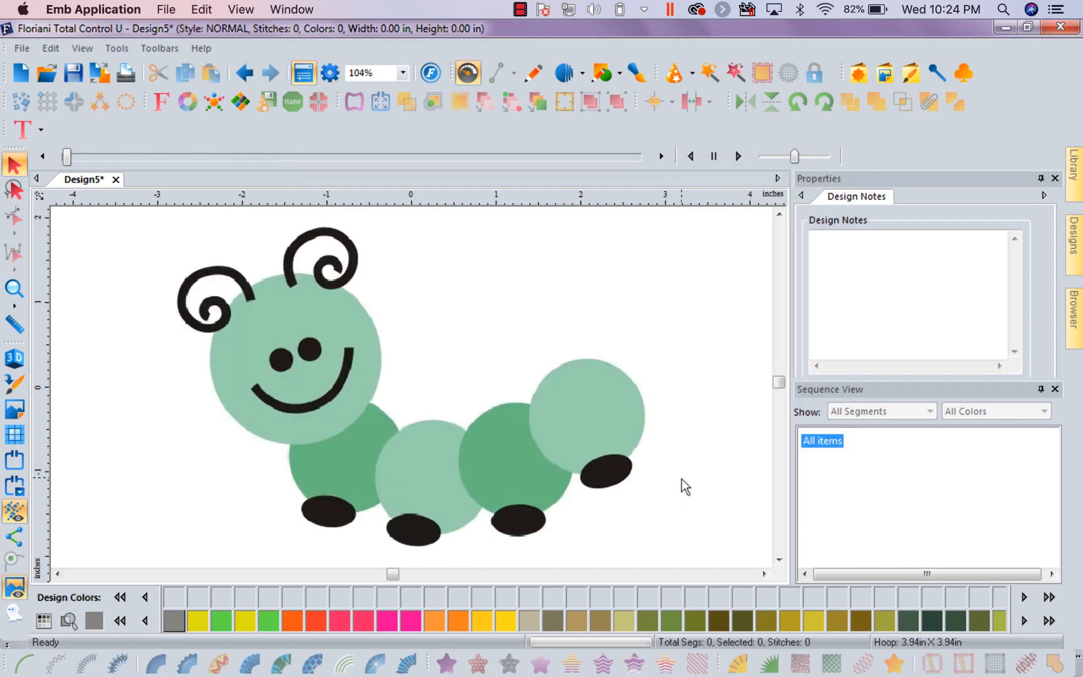
Examine the pixels along the edge between the caterpillar's dark and light green body circles up close, and restore the full hoop view
{"action": "left_click", "coordinate": [13, 288]}
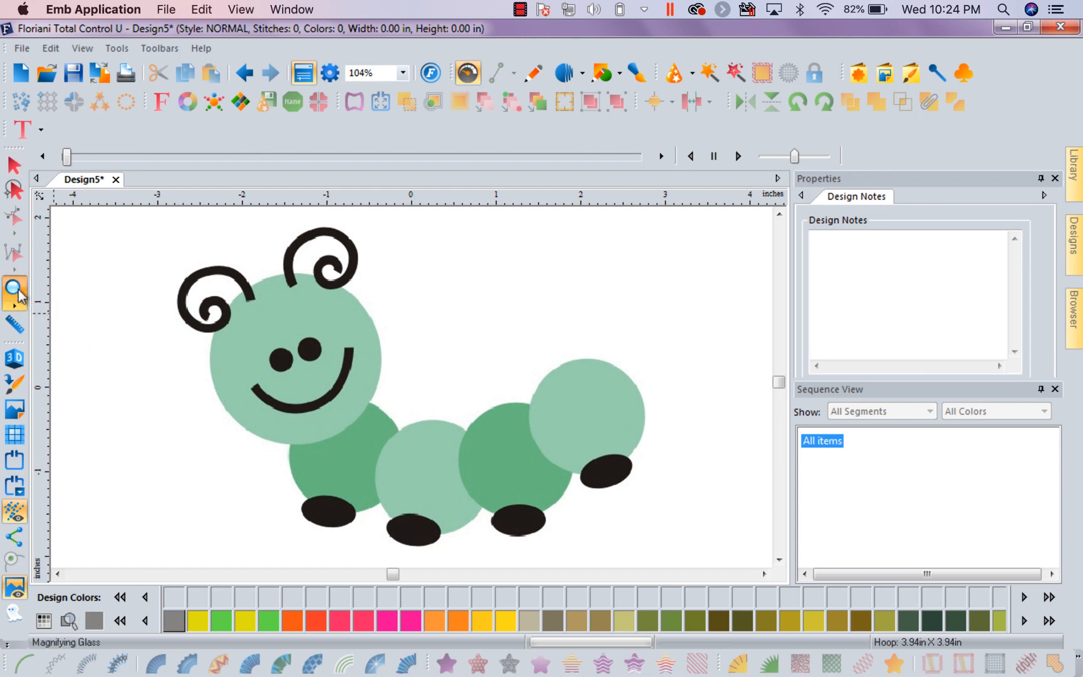
{"action": "left_click_drag", "start_coordinate": [375, 444], "coordinate": [401, 476]}
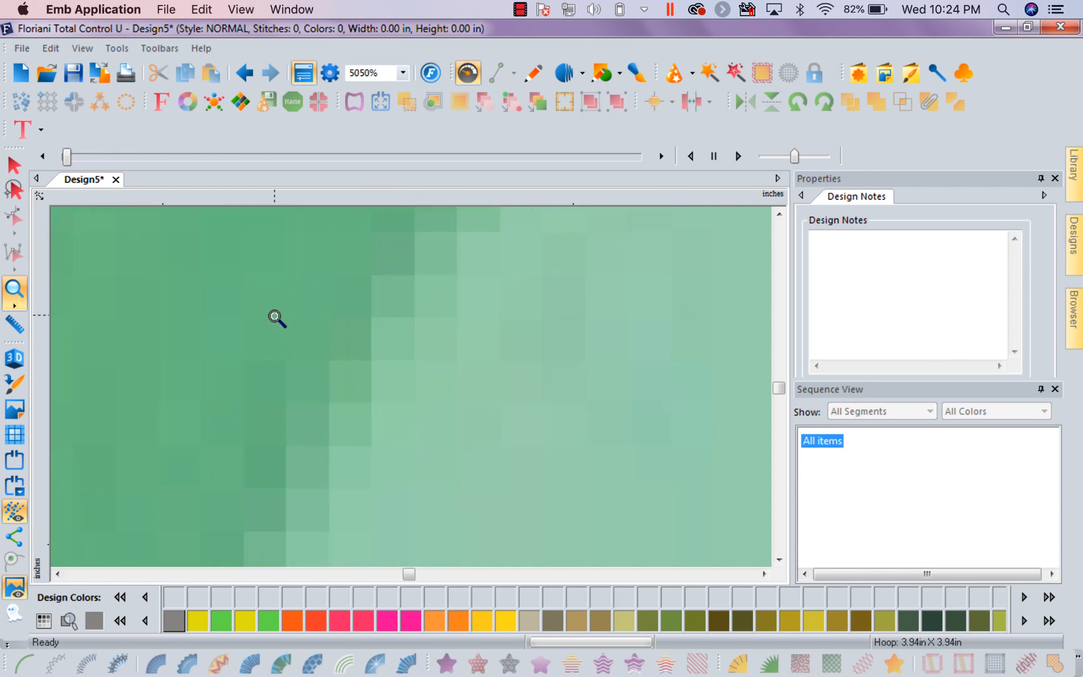
{"action": "left_click_drag", "start_coordinate": [278, 313], "coordinate": [466, 444]}
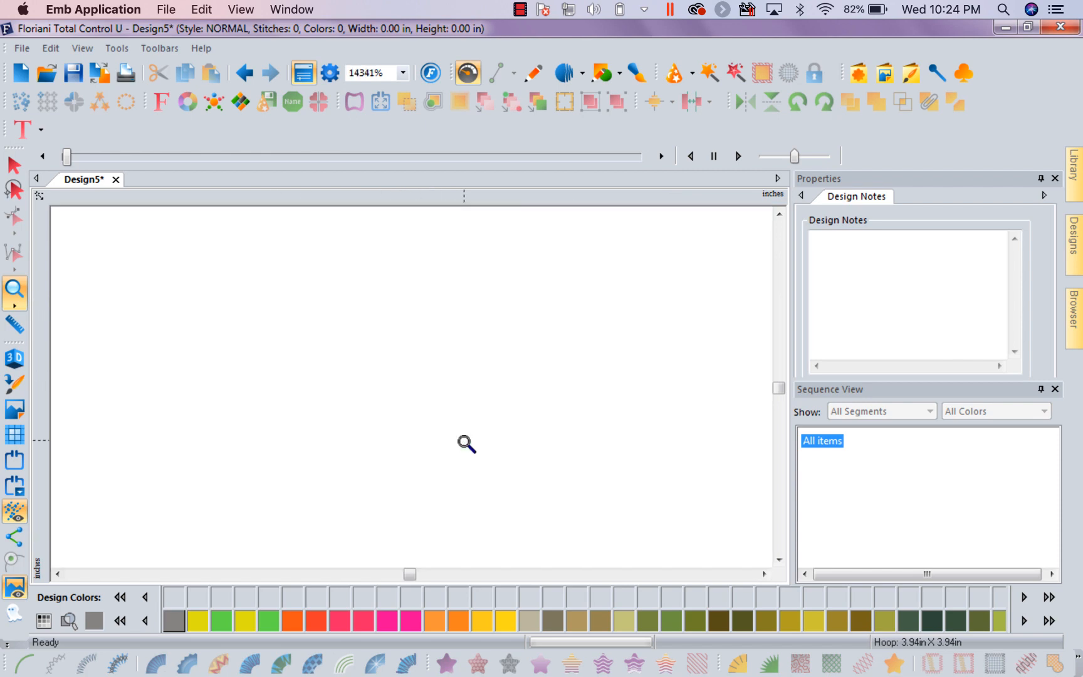
{"action": "left_click", "coordinate": [403, 73]}
{"action": "left_click", "coordinate": [394, 100]}
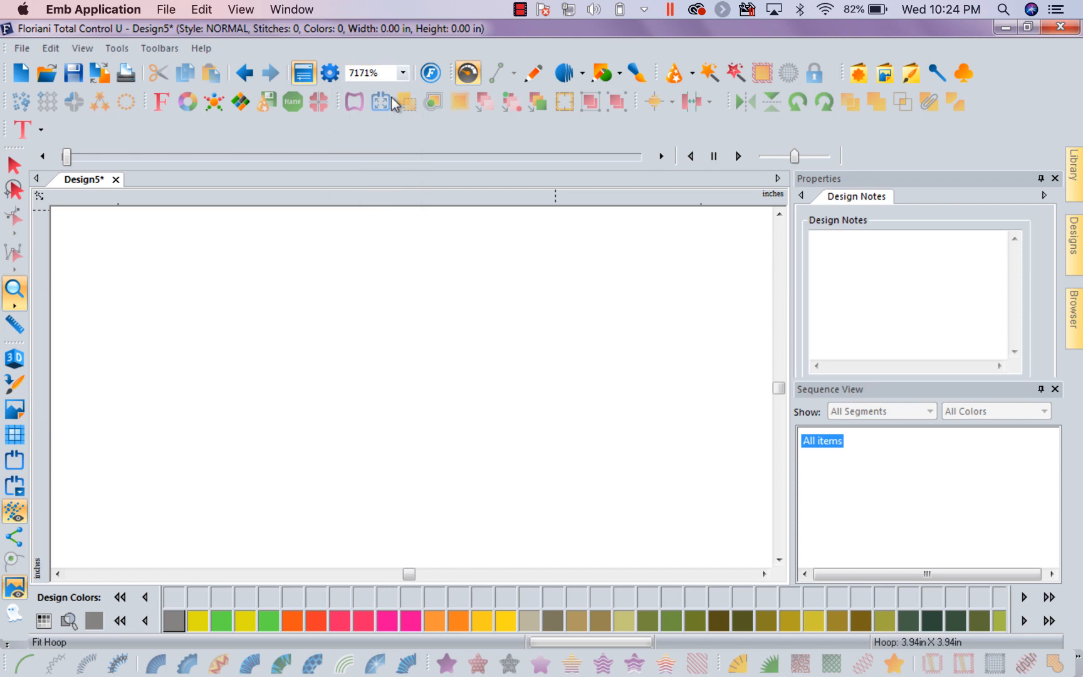
{"action": "left_click", "coordinate": [403, 74]}
{"action": "left_click", "coordinate": [383, 110]}
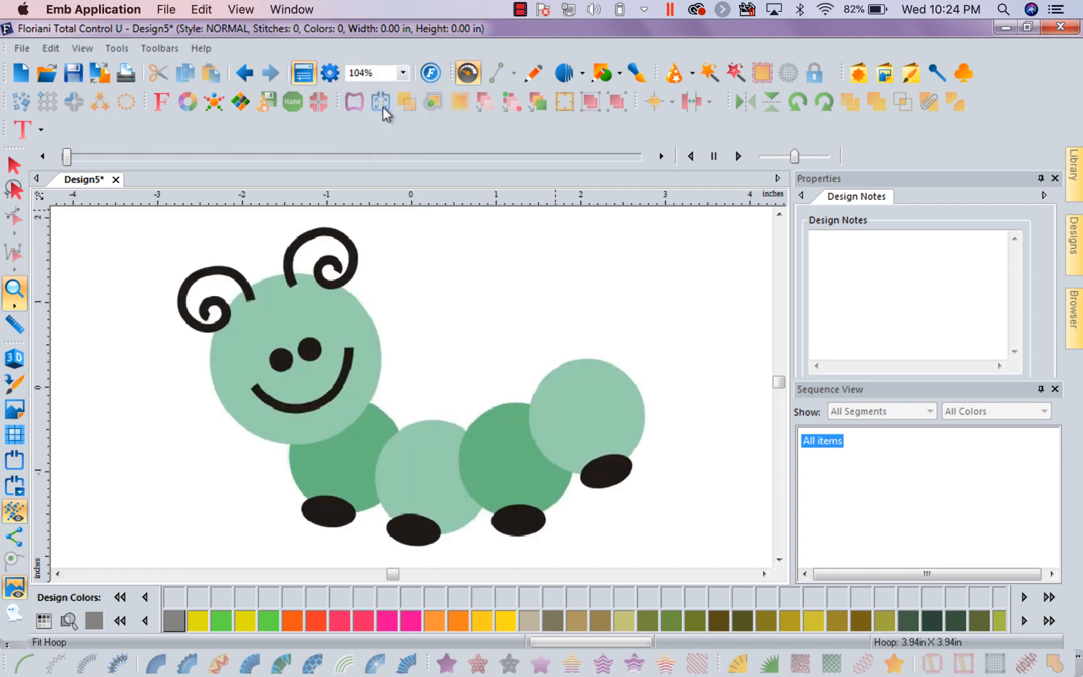
{"action": "left_click_drag", "start_coordinate": [371, 441], "coordinate": [401, 466]}
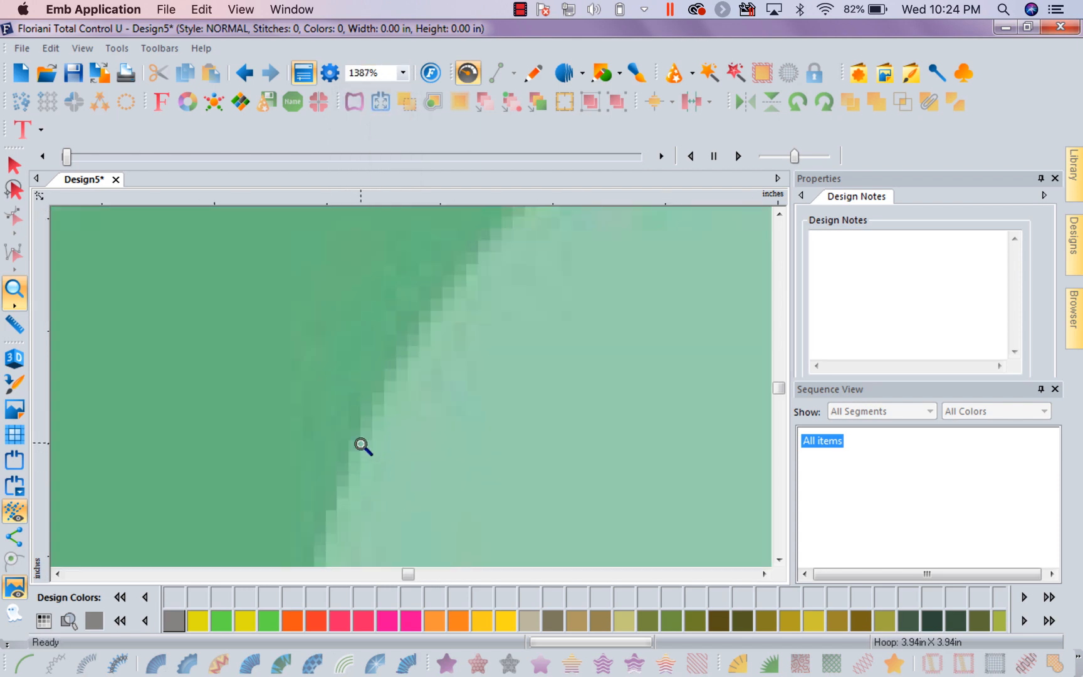
{"action": "left_click_drag", "start_coordinate": [348, 406], "coordinate": [385, 442]}
{"action": "left_click", "coordinate": [403, 73]}
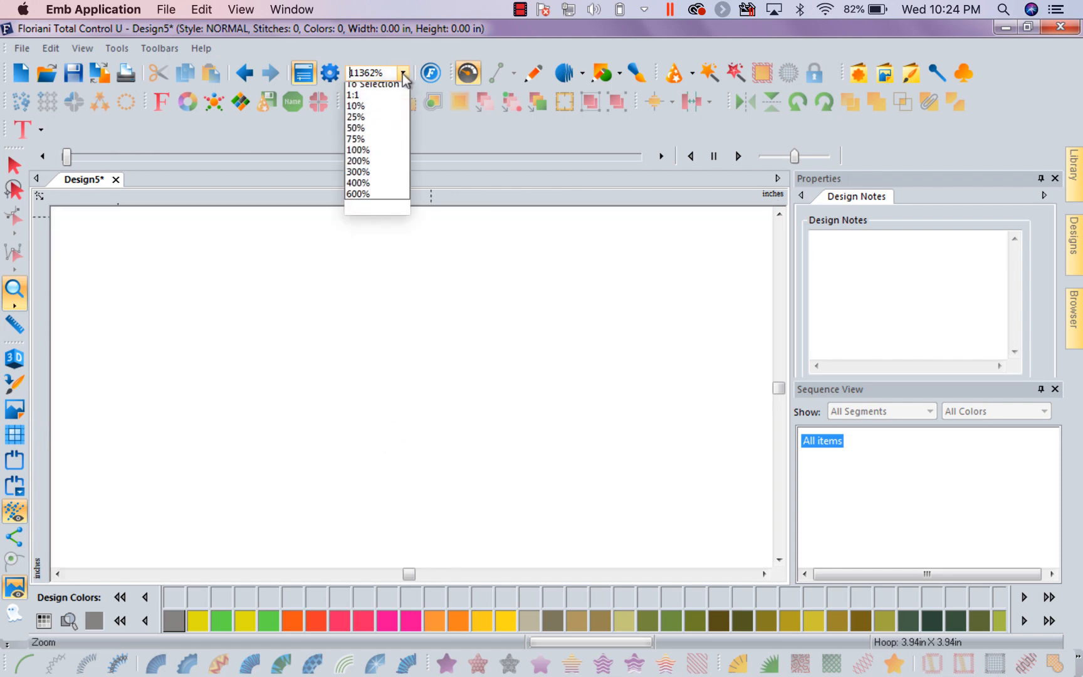
{"action": "left_click", "coordinate": [384, 111]}
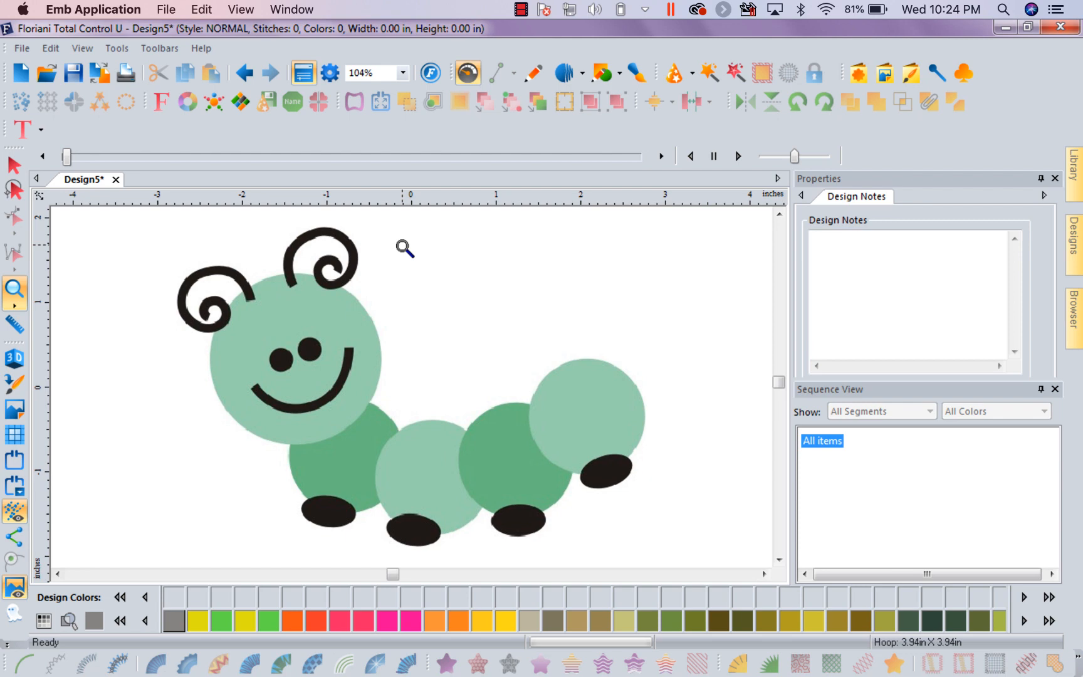
Create a new design page and select the caterpillar image FBD005.jpg as the source for the Auto Artwork Wizard
{"action": "left_click", "coordinate": [21, 72]}
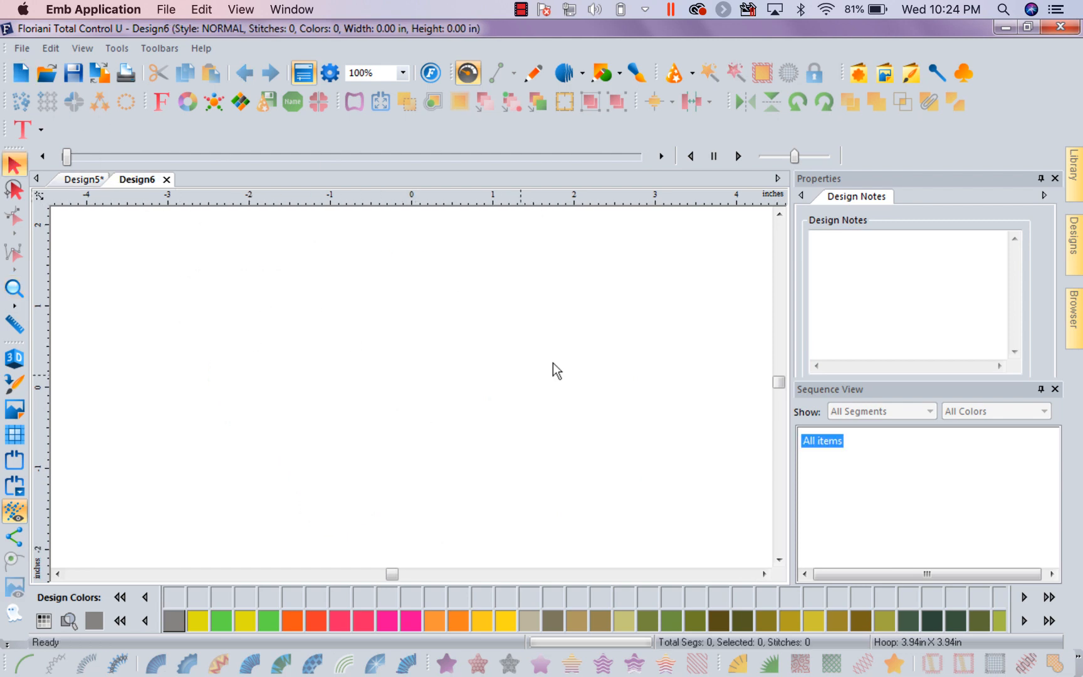
{"action": "left_click", "coordinate": [693, 78]}
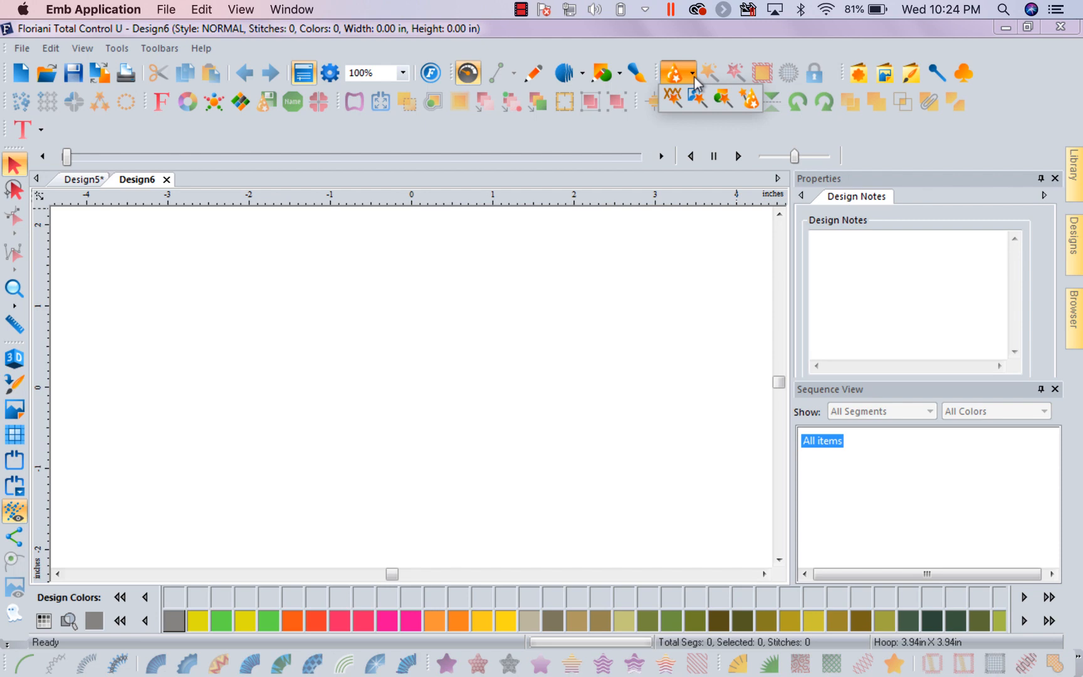
{"action": "left_click", "coordinate": [724, 102]}
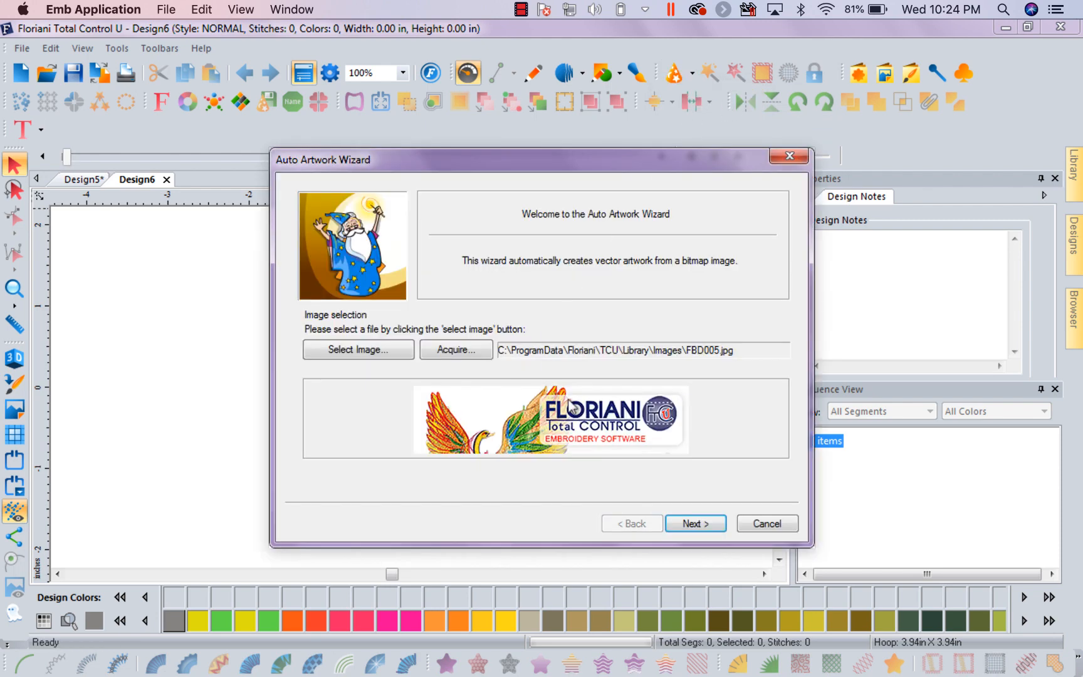
{"action": "left_click", "coordinate": [379, 354]}
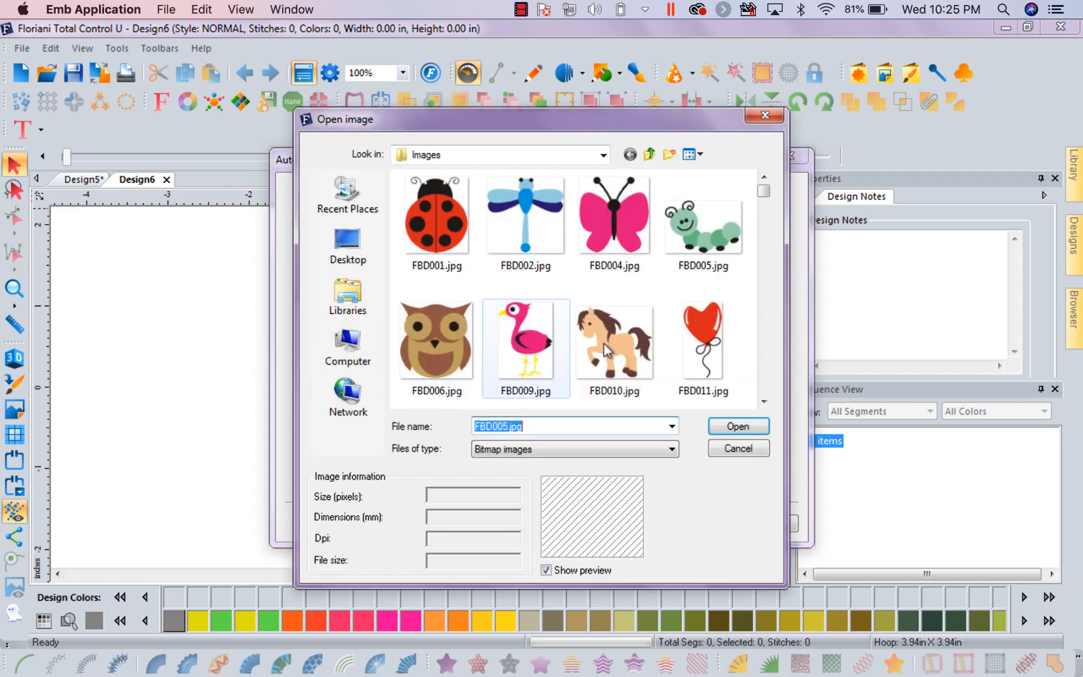
{"action": "left_click", "coordinate": [707, 219]}
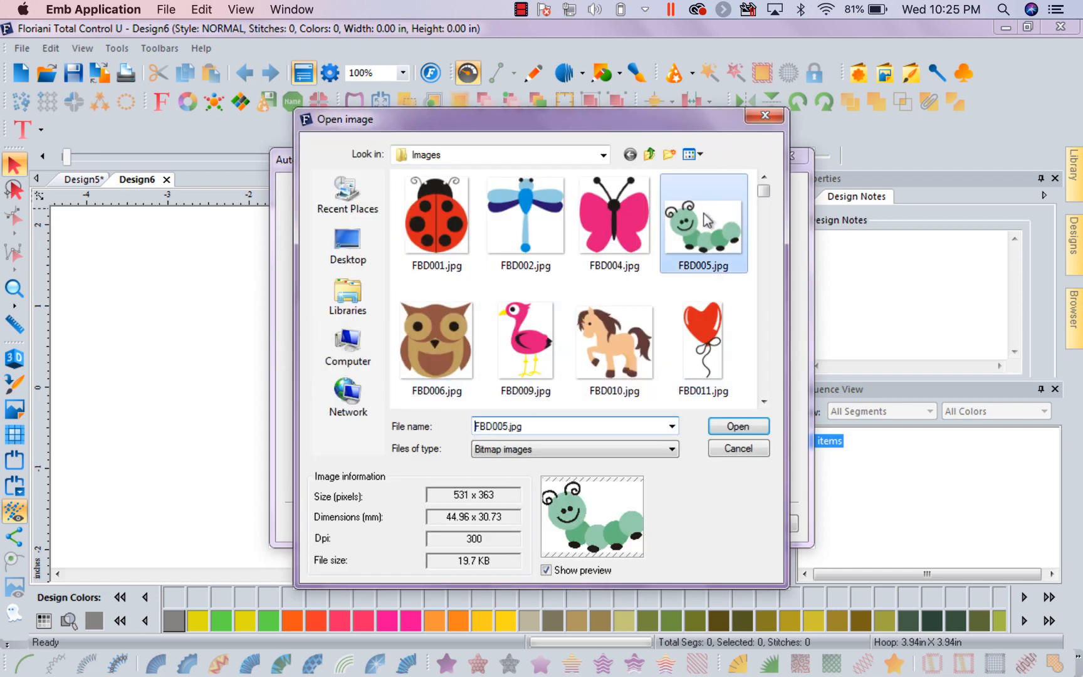
{"action": "left_click", "coordinate": [743, 423]}
Accept the default image size and 4 colors, preview the vectorized caterpillar, and return to the wizard's Color Reduction stage
{"action": "left_click", "coordinate": [695, 523]}
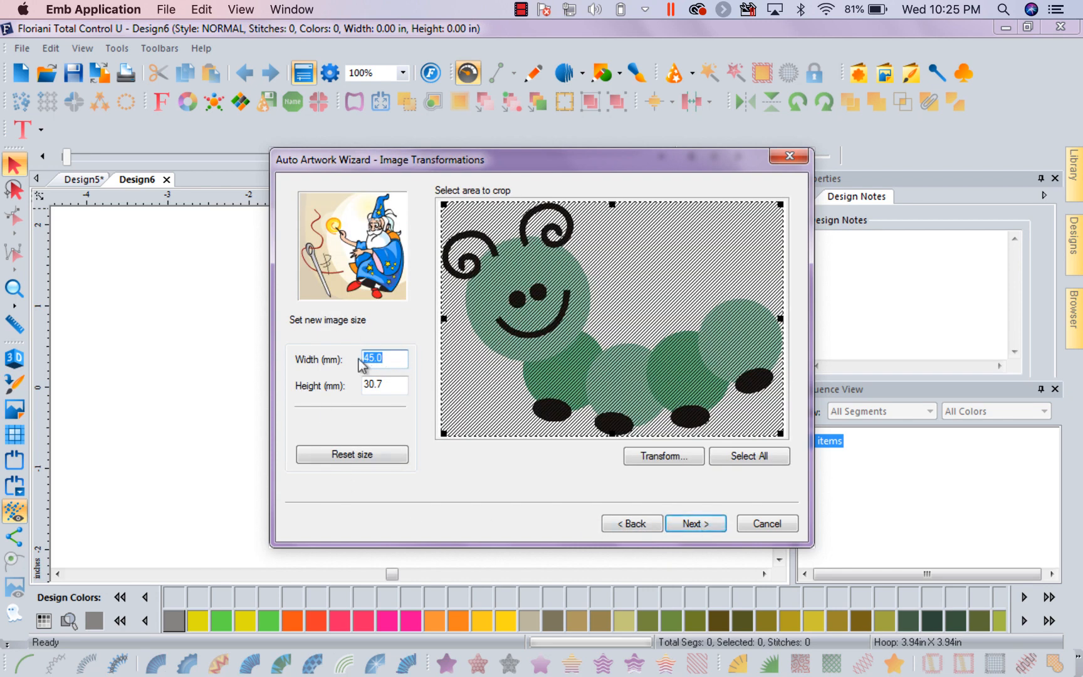
{"action": "left_click", "coordinate": [699, 524]}
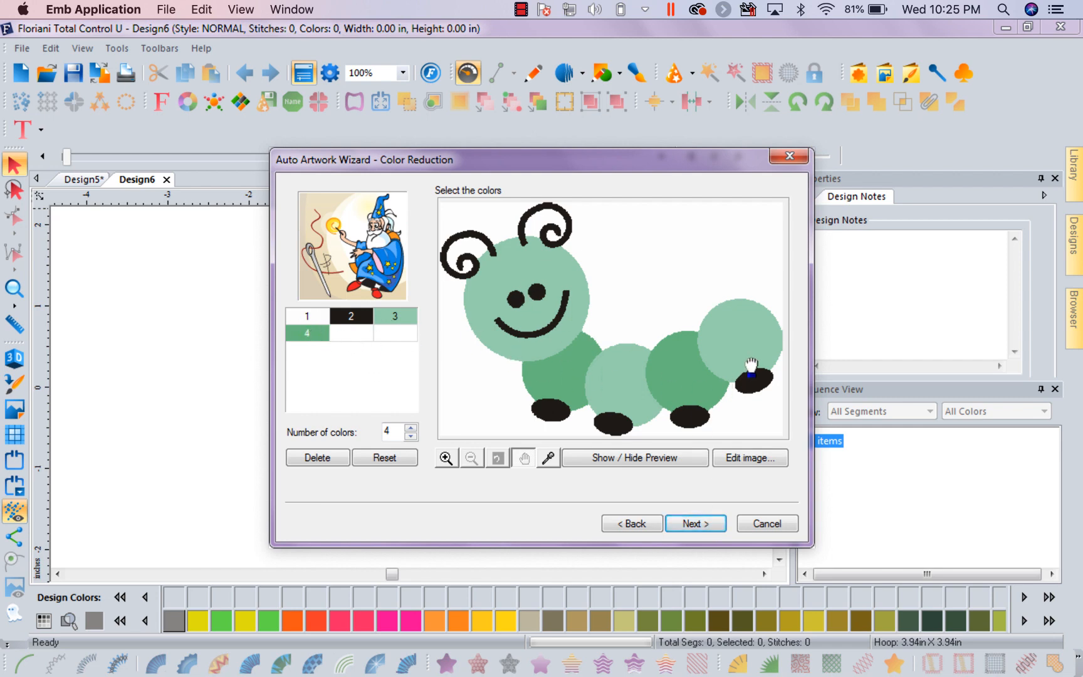
{"action": "left_click", "coordinate": [701, 524]}
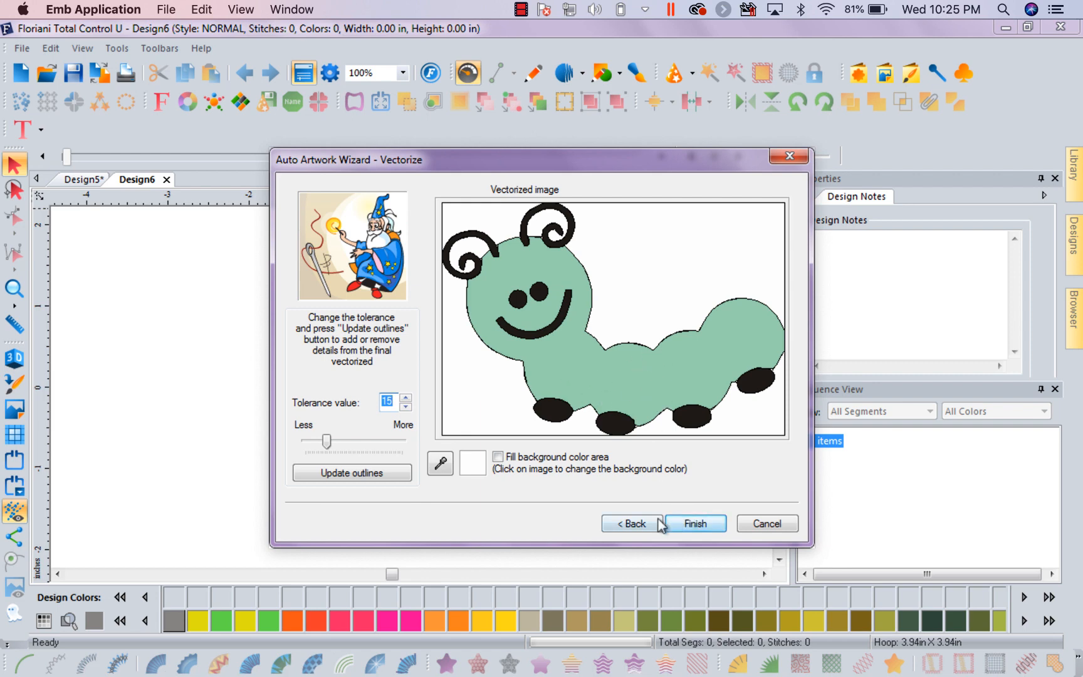
{"action": "left_click", "coordinate": [634, 523]}
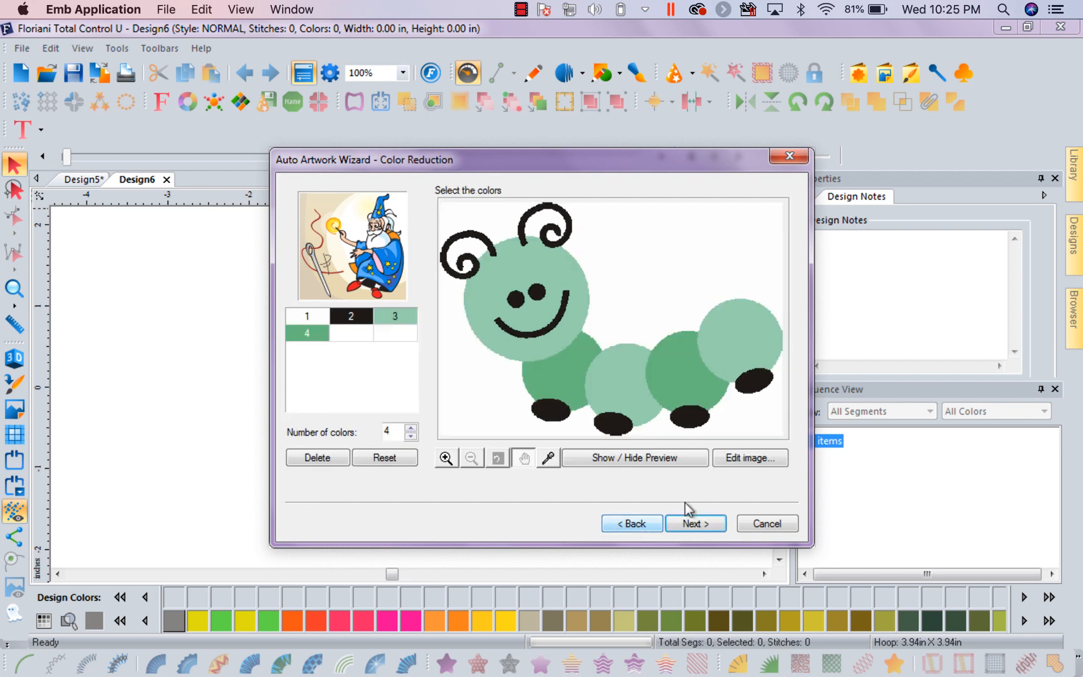
Edit the wizard's caterpillar image in Paint, filling both dark green body circles with red, and exit with the changes saved
{"action": "left_click", "coordinate": [744, 458]}
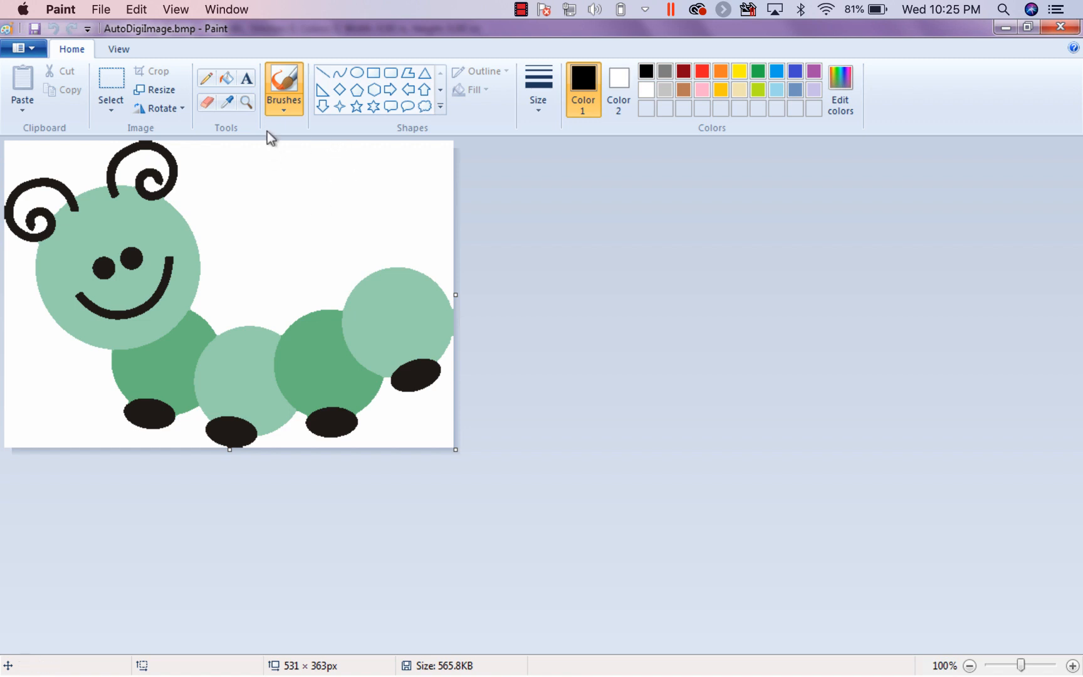
{"action": "left_click", "coordinate": [228, 80]}
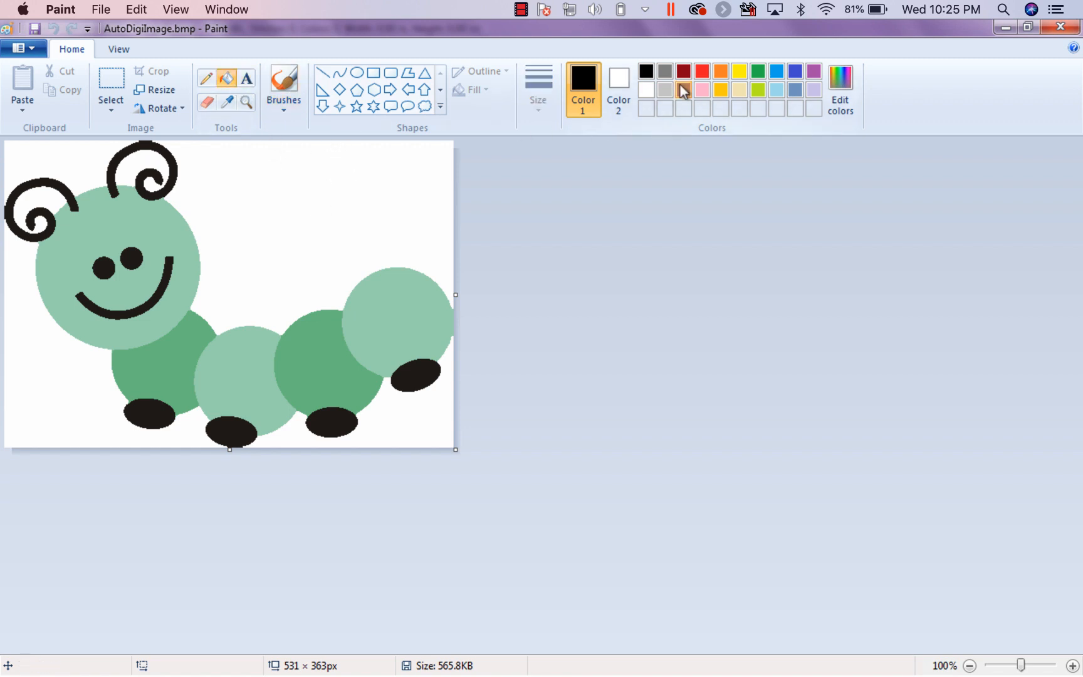
{"action": "left_click", "coordinate": [702, 71]}
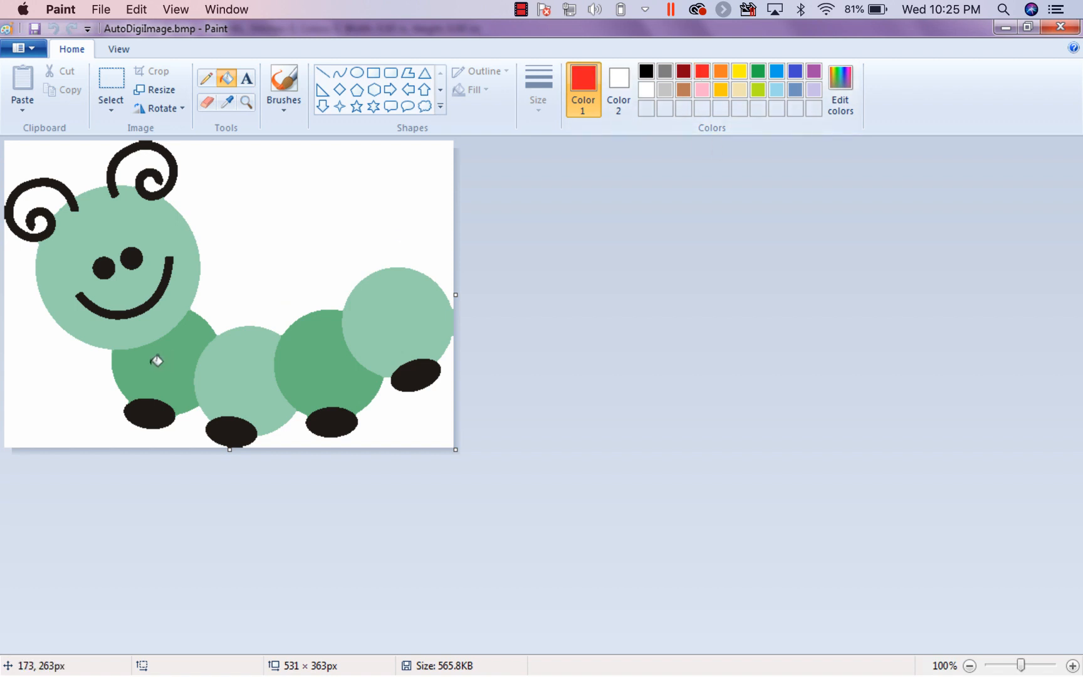
{"action": "left_click", "coordinate": [183, 348]}
{"action": "left_click", "coordinate": [317, 358]}
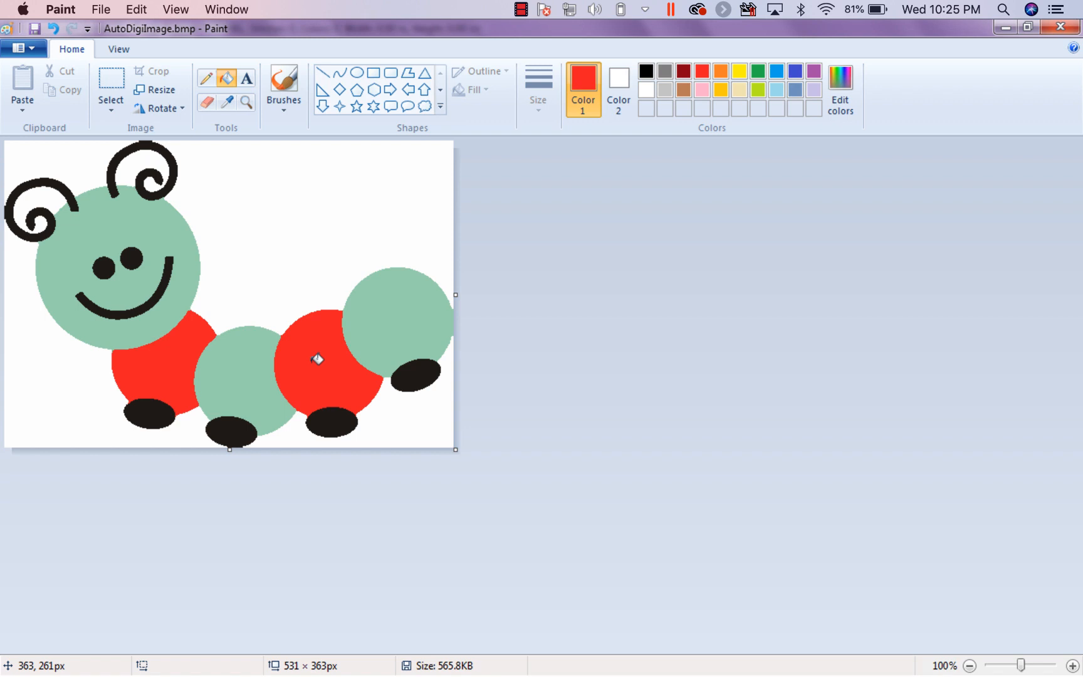
{"action": "left_click", "coordinate": [35, 49]}
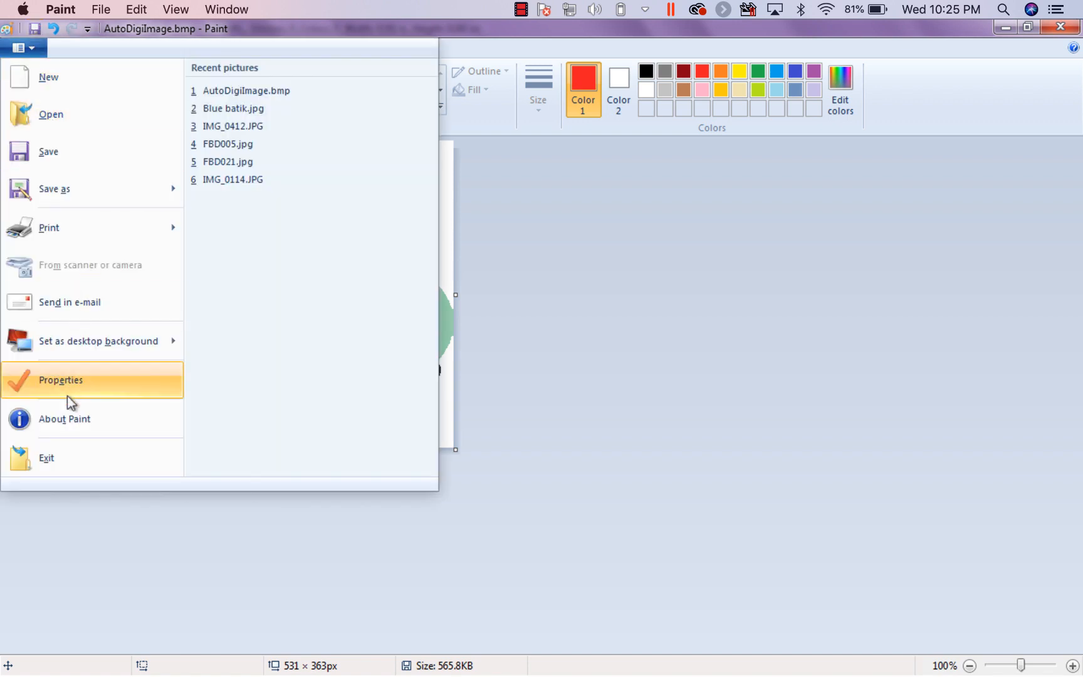
{"action": "left_click", "coordinate": [64, 453]}
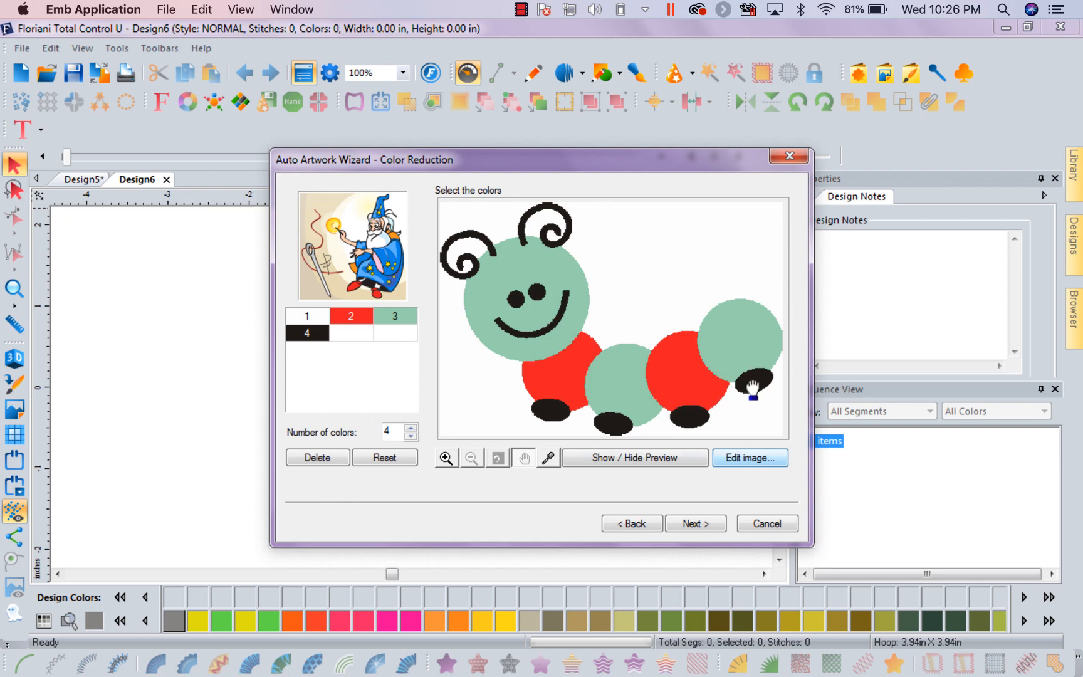
Finish the Auto Artwork Wizard with the recolored caterpillar and examine the edge between a red and a mint circle up close
{"action": "left_click", "coordinate": [697, 524]}
{"action": "left_click", "coordinate": [692, 524]}
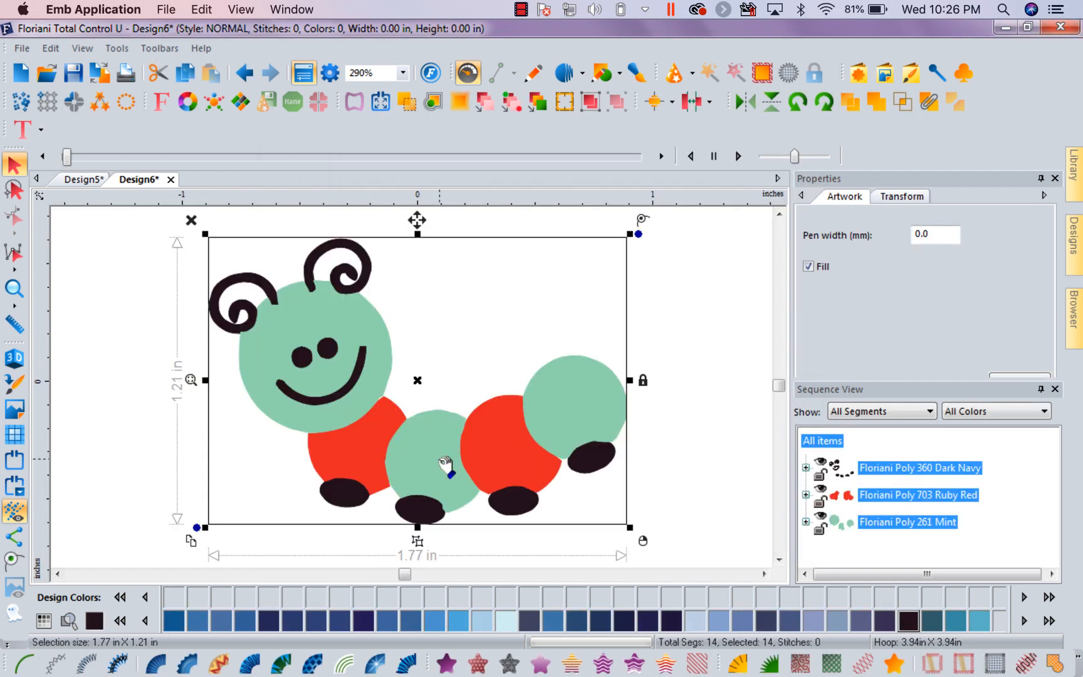
{"action": "left_click", "coordinate": [12, 293]}
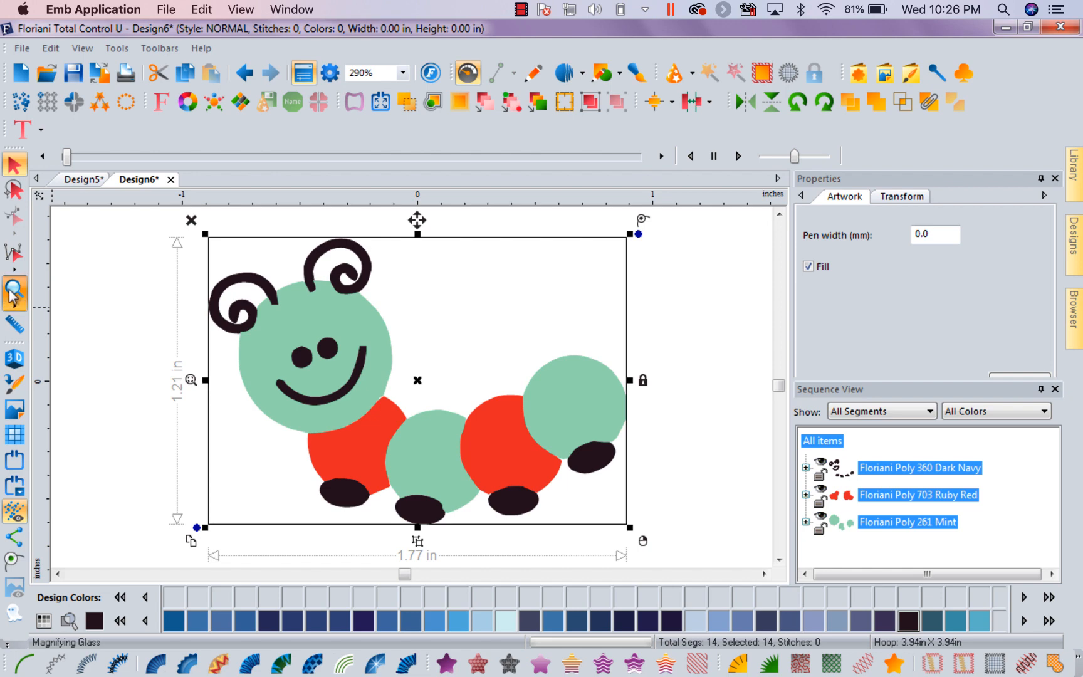
{"action": "left_click_drag", "start_coordinate": [363, 438], "coordinate": [414, 475]}
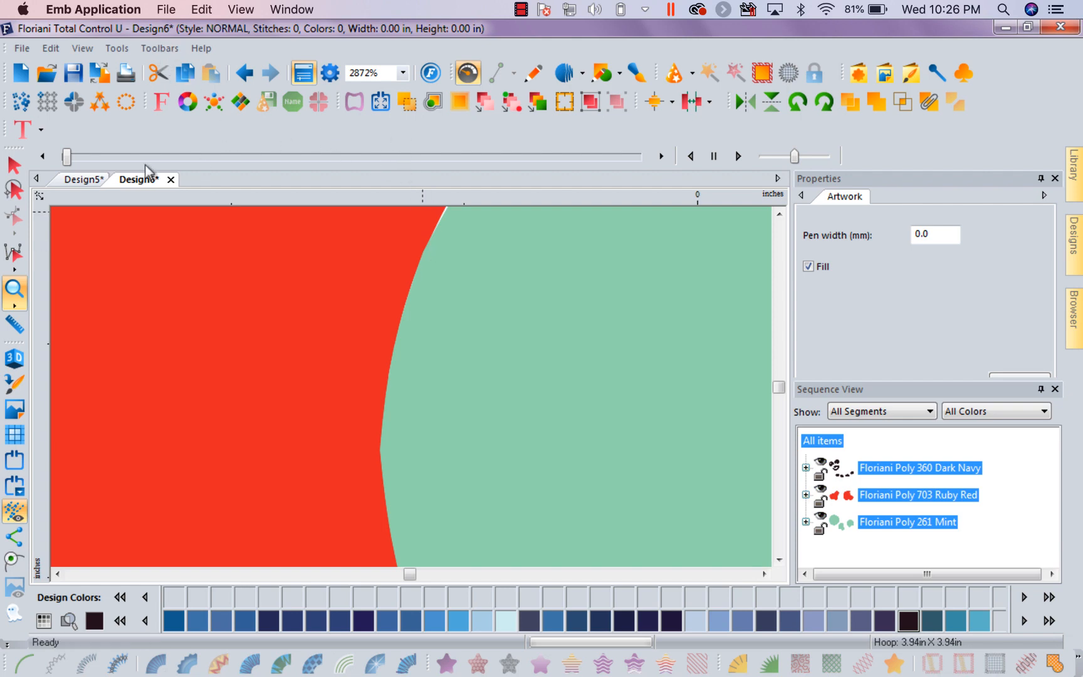
Create a new design page, then review the language choices in the Environment preferences and keep English
{"action": "left_click", "coordinate": [26, 73]}
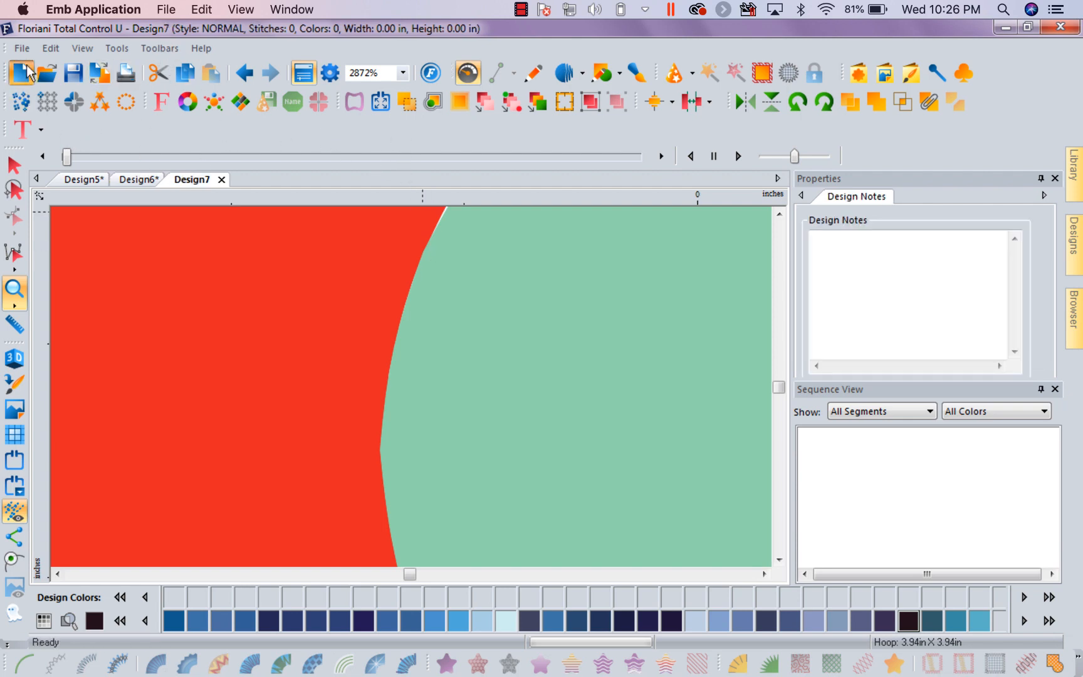
{"action": "left_click", "coordinate": [117, 49]}
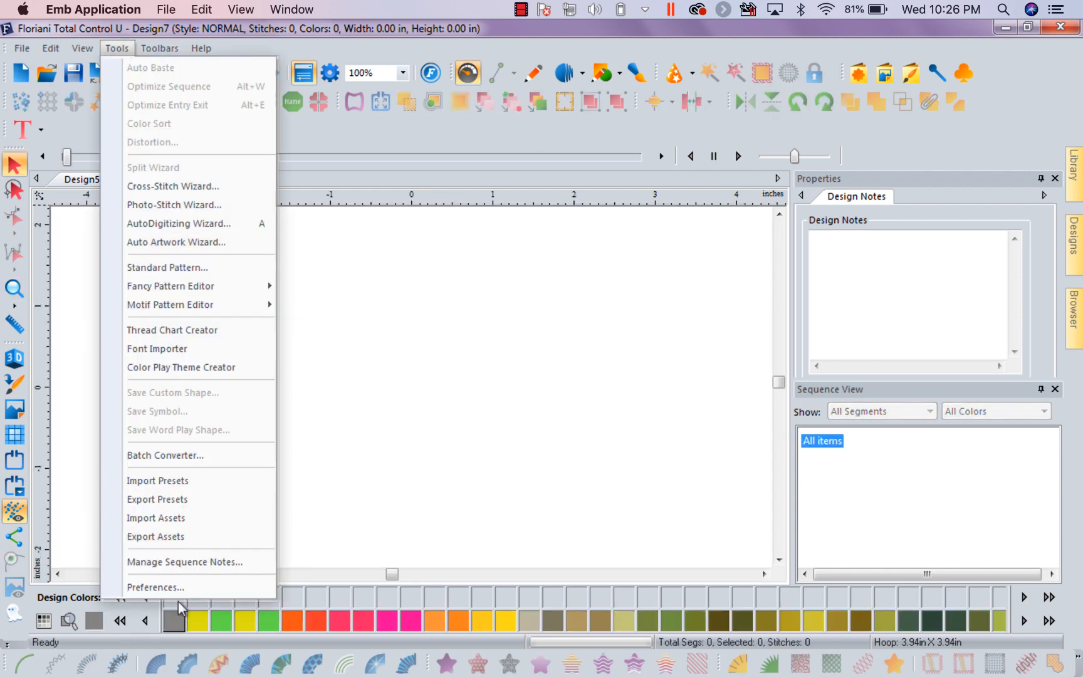
{"action": "left_click", "coordinate": [157, 587]}
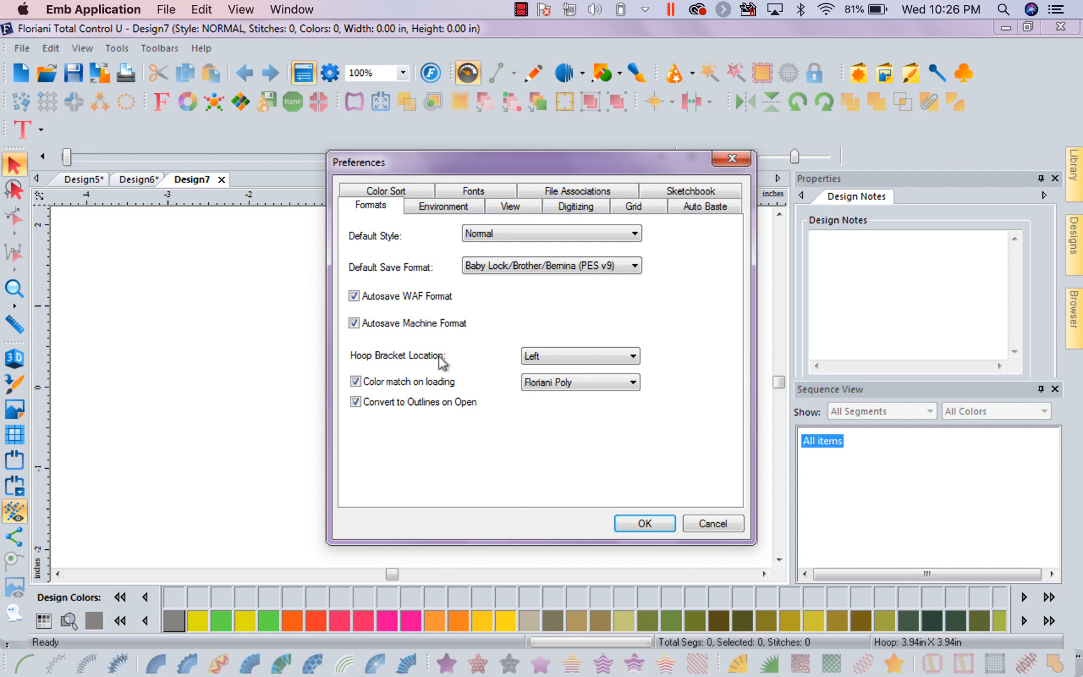
{"action": "left_click", "coordinate": [449, 209]}
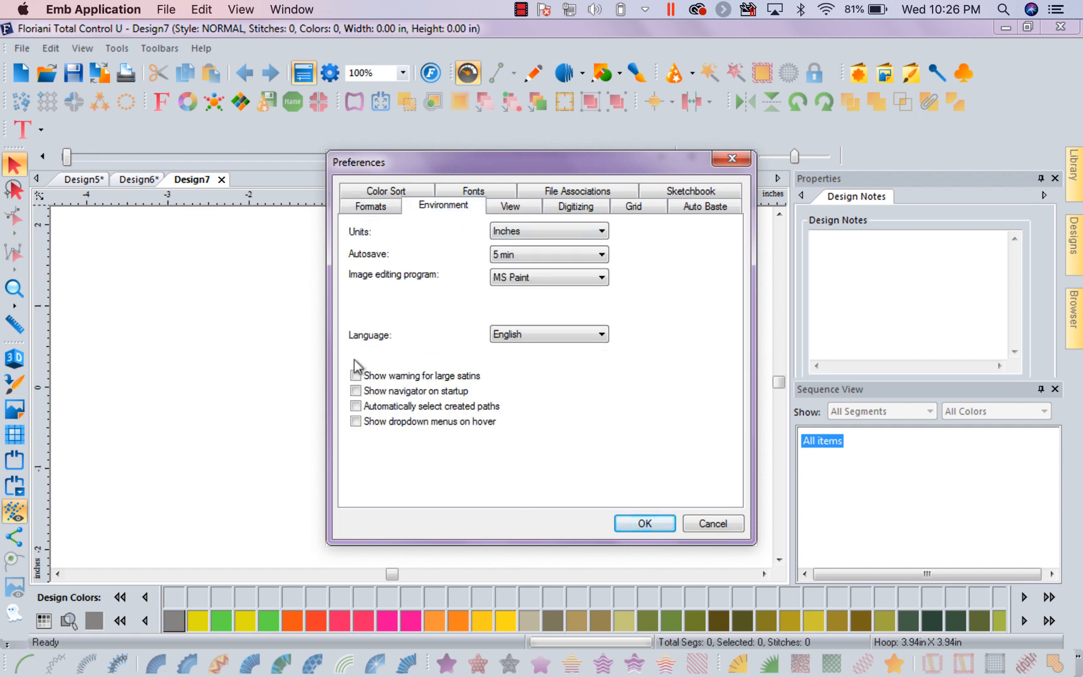
{"action": "left_click", "coordinate": [605, 337]}
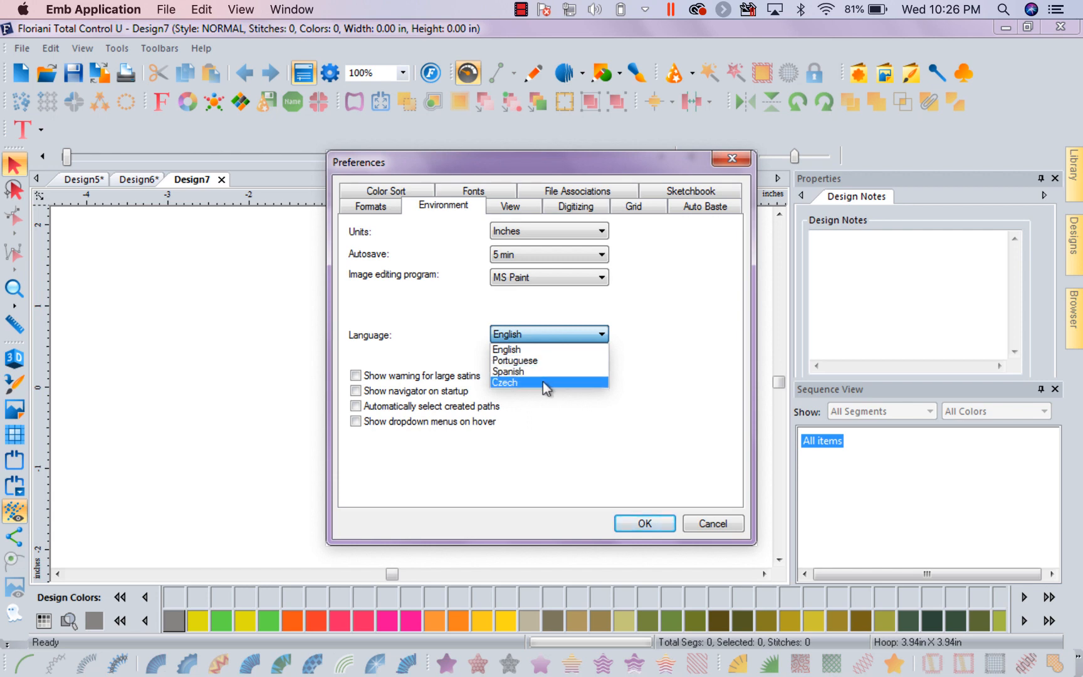
{"action": "left_click", "coordinate": [657, 326]}
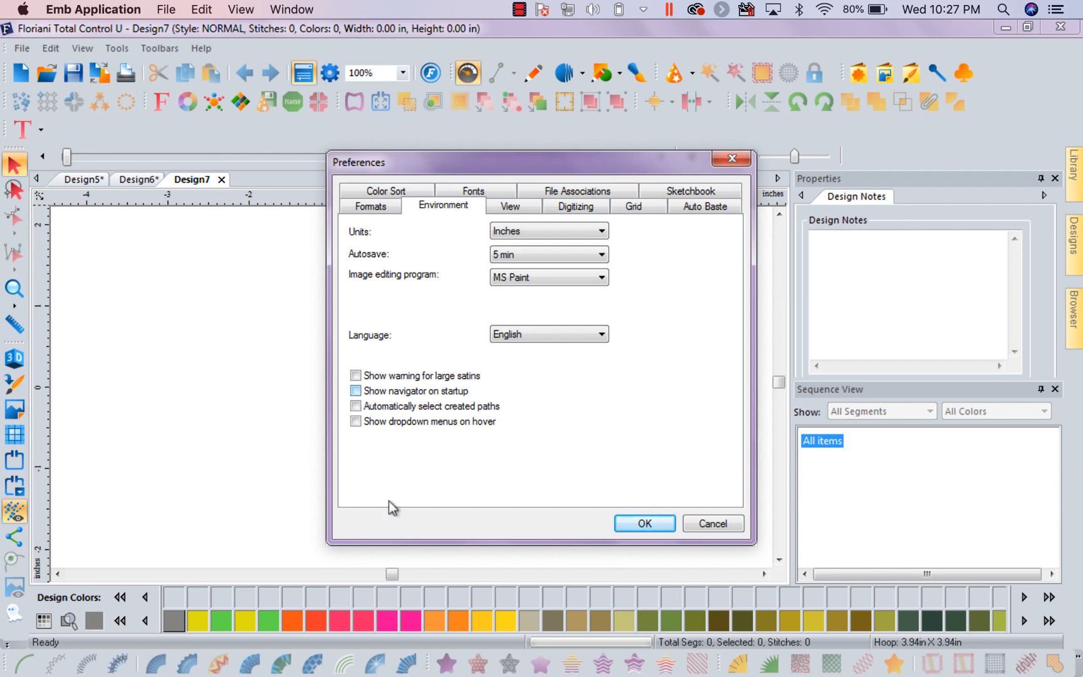
{"action": "left_click", "coordinate": [642, 524]}
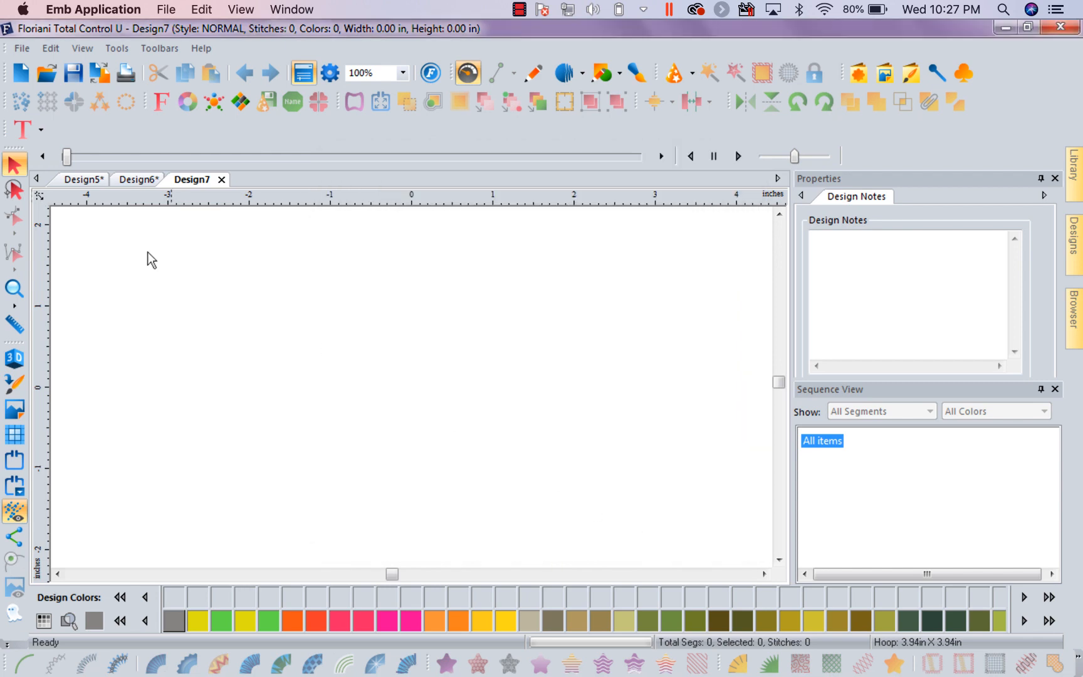
Show the Navigator and place the design JW Step 1 Y.pes from the Designs library on the new page
{"action": "left_click", "coordinate": [118, 49]}
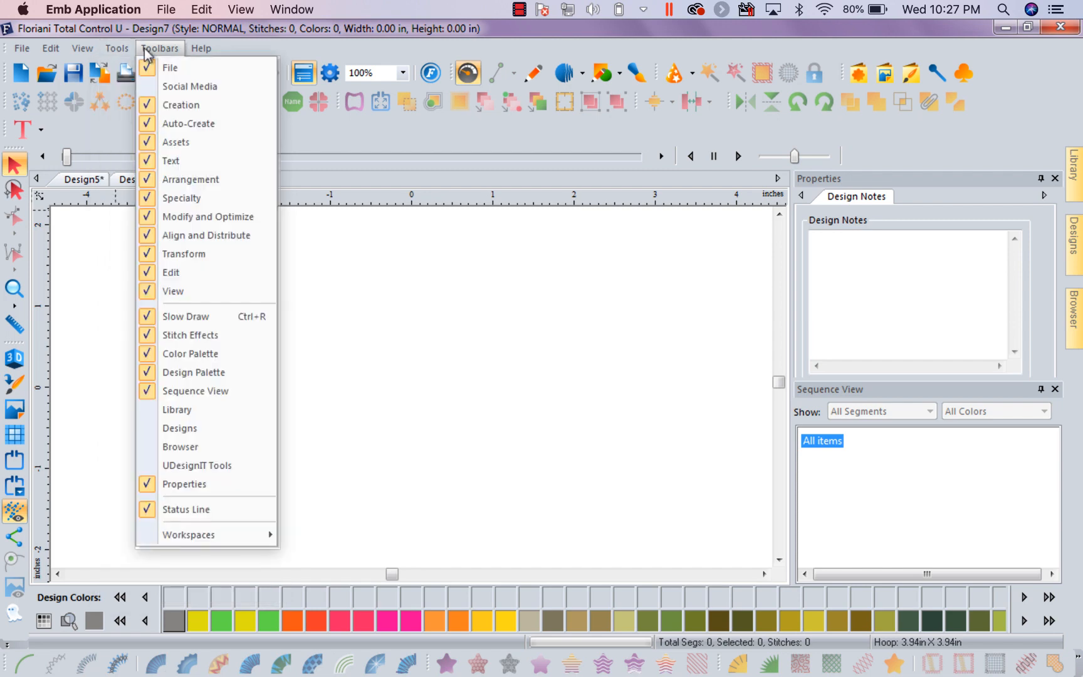
{"action": "mouse_move", "coordinate": [202, 50]}
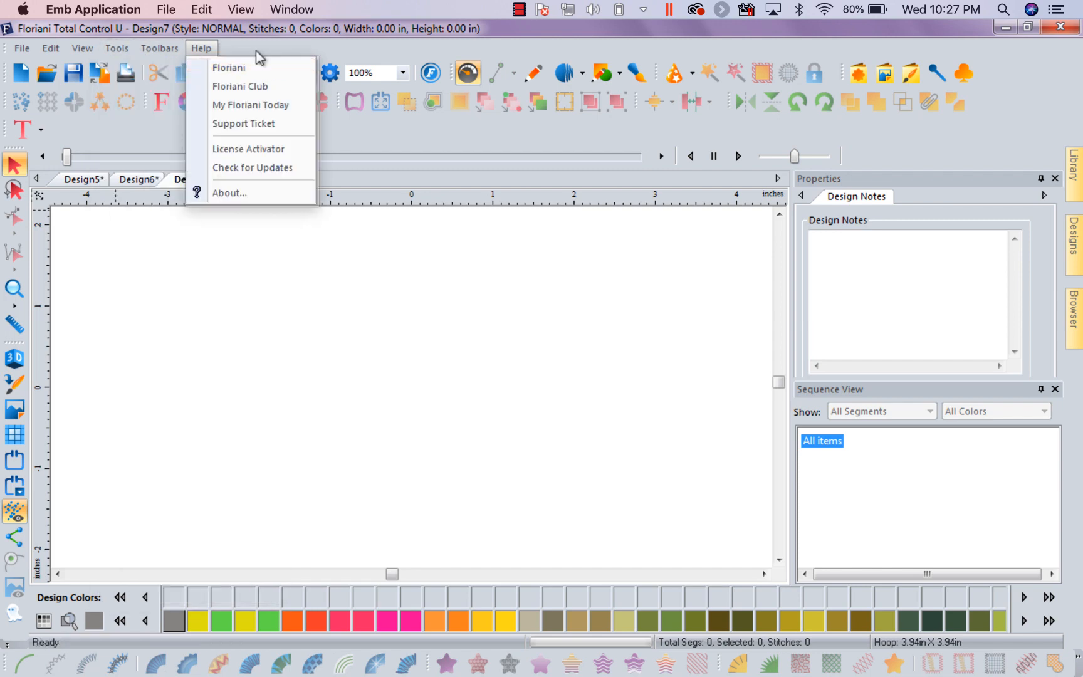
{"action": "mouse_move", "coordinate": [87, 48]}
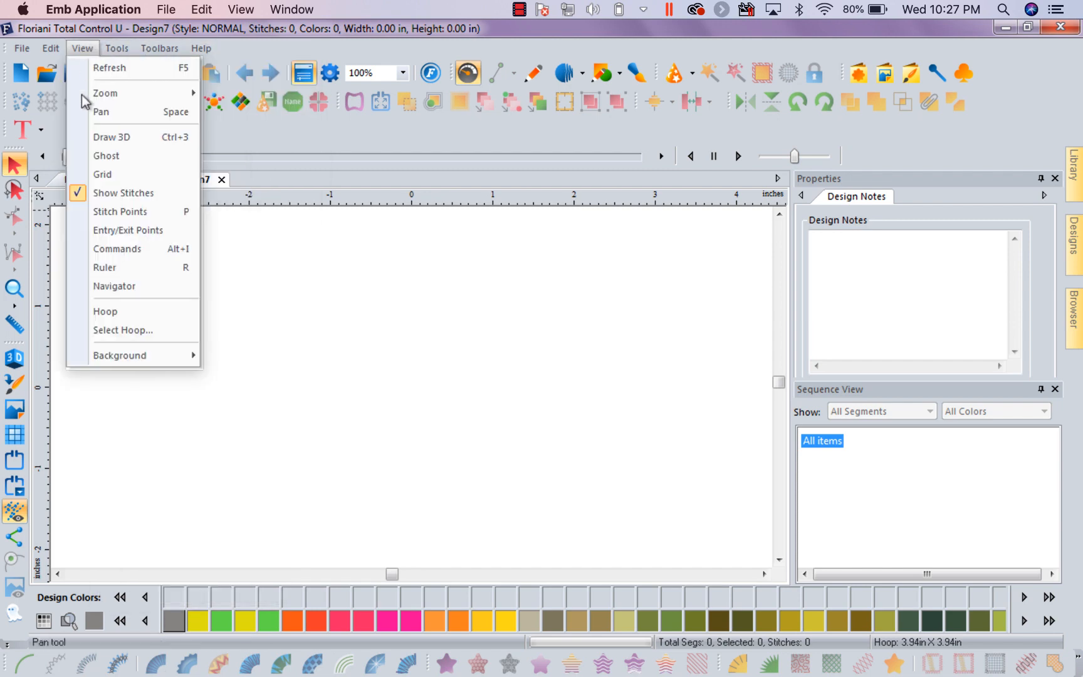
{"action": "left_click", "coordinate": [123, 287]}
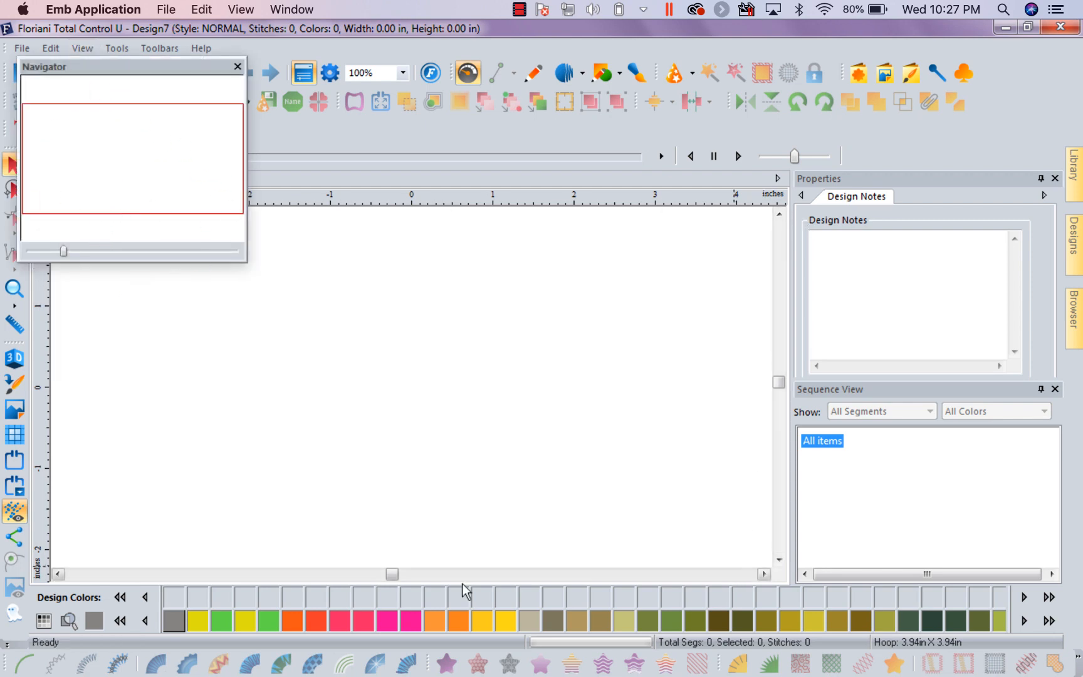
{"action": "left_click", "coordinate": [1075, 234]}
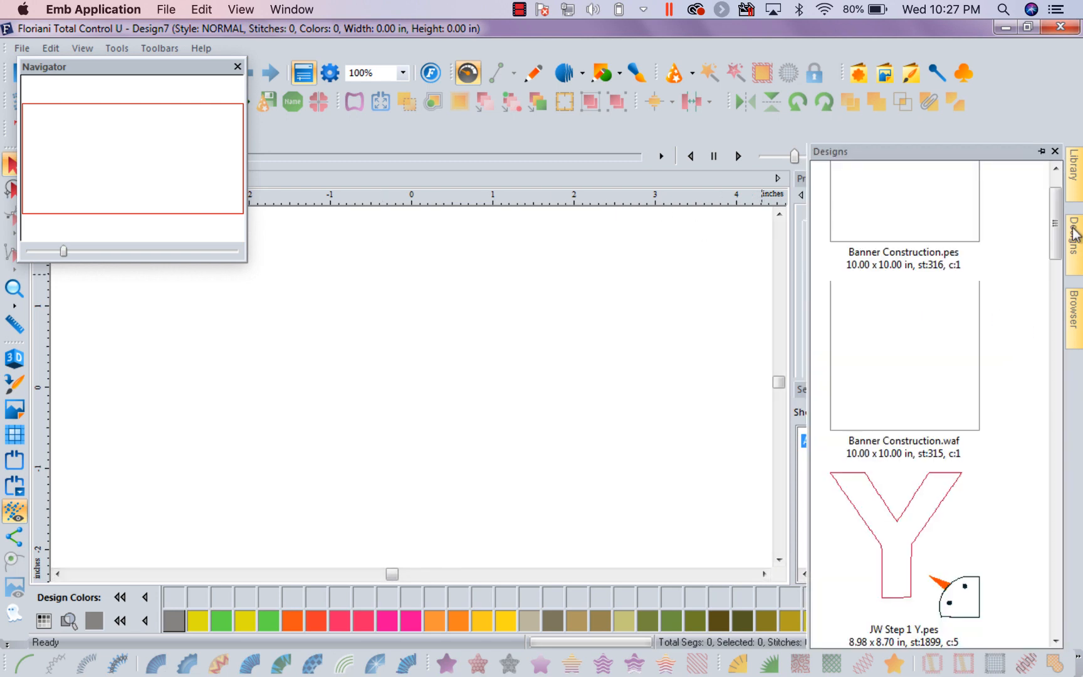
{"action": "left_click_drag", "start_coordinate": [894, 553], "coordinate": [471, 408]}
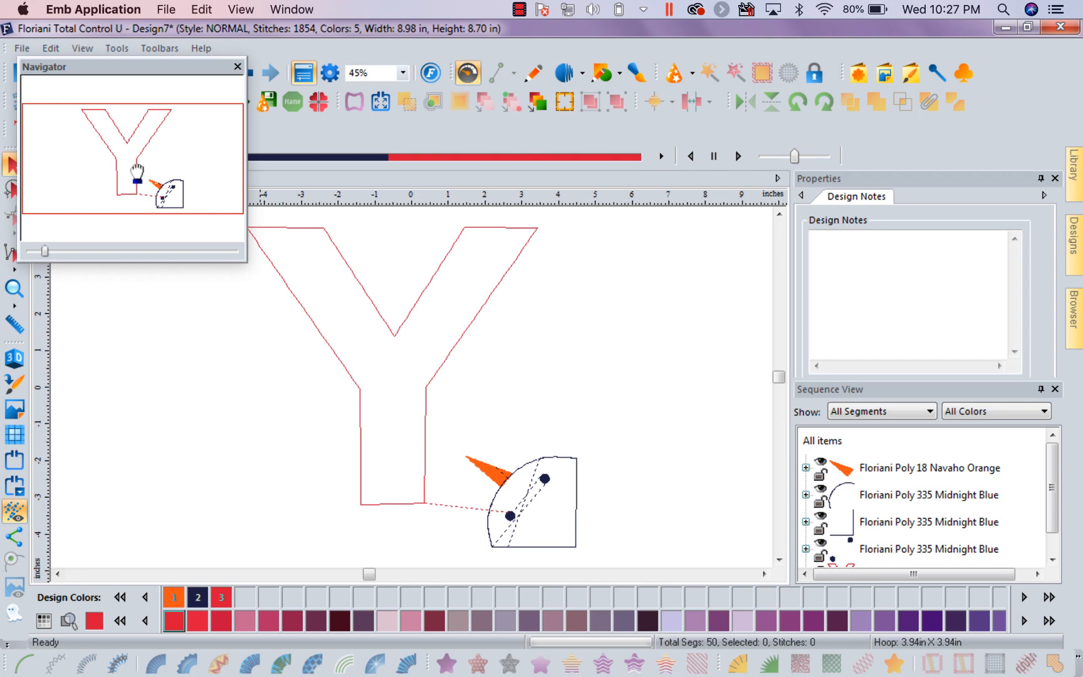
Examine different areas of the Y and snowman design through the Navigator, and close the Navigator
{"action": "mouse_move", "coordinate": [136, 171]}
{"action": "left_mouse_down"}
{"action": "mouse_move", "coordinate": [87, 174]}
{"action": "mouse_move", "coordinate": [121, 162]}
{"action": "mouse_move", "coordinate": [188, 167]}
{"action": "mouse_move", "coordinate": [150, 204]}
{"action": "mouse_move", "coordinate": [147, 168]}
{"action": "mouse_move", "coordinate": [116, 147]}
{"action": "mouse_move", "coordinate": [139, 134]}
{"action": "mouse_move", "coordinate": [140, 185]}
{"action": "left_mouse_up"}
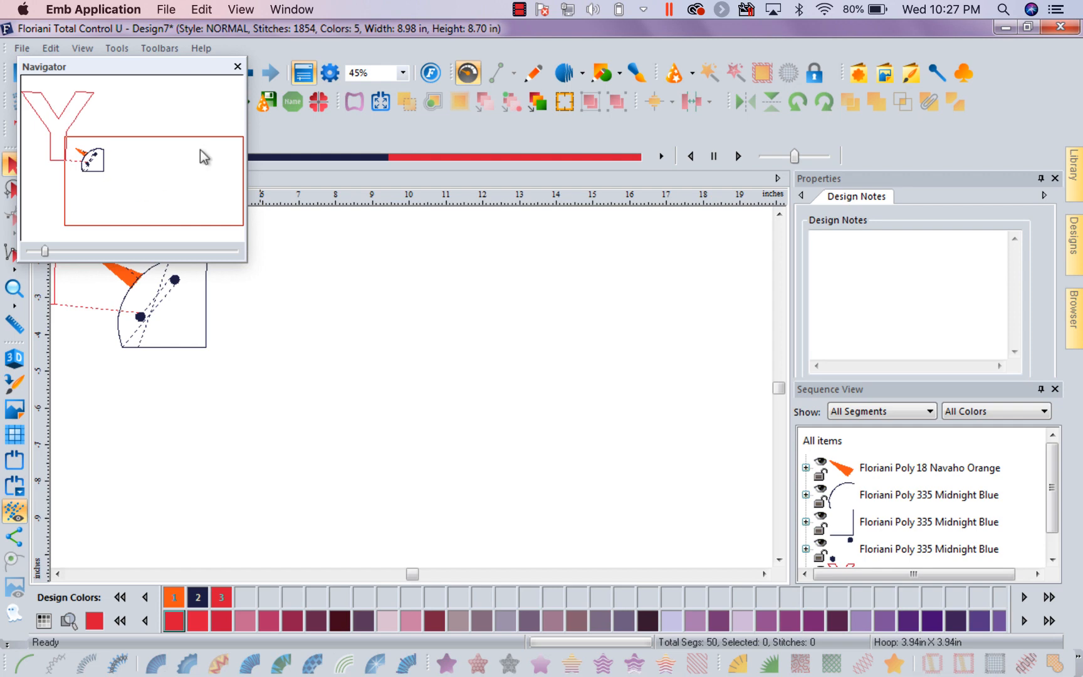
{"action": "mouse_move", "coordinate": [186, 153]}
{"action": "left_mouse_down"}
{"action": "mouse_move", "coordinate": [84, 157]}
{"action": "mouse_move", "coordinate": [87, 101]}
{"action": "mouse_move", "coordinate": [112, 88]}
{"action": "mouse_move", "coordinate": [144, 101]}
{"action": "mouse_move", "coordinate": [158, 150]}
{"action": "mouse_move", "coordinate": [178, 166]}
{"action": "left_mouse_up"}
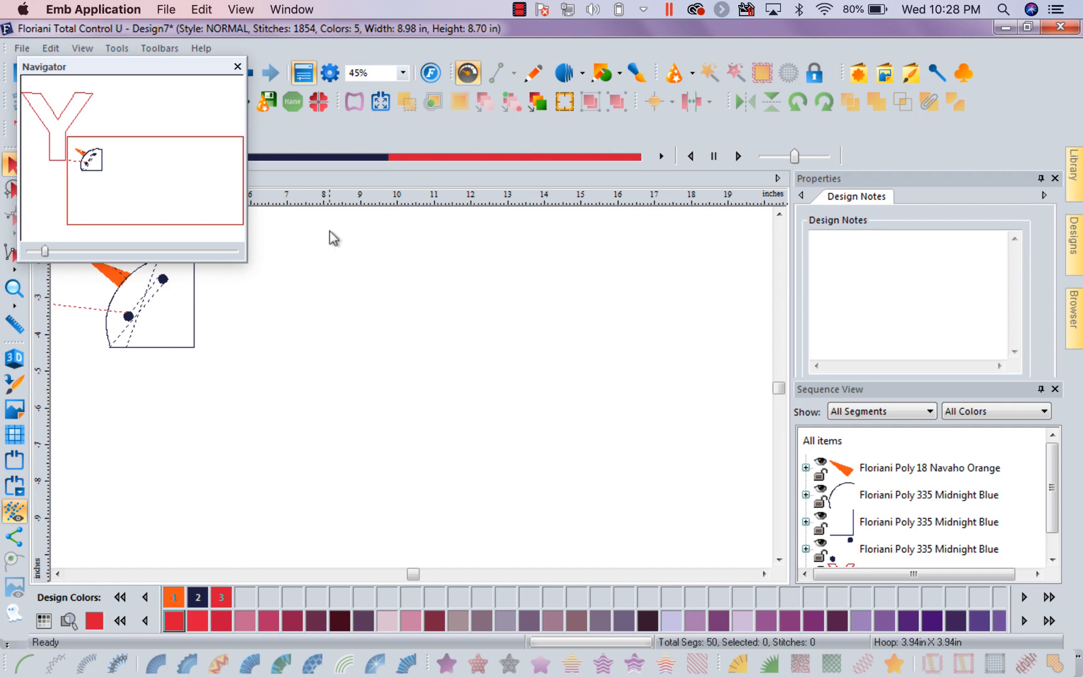
{"action": "left_click_drag", "start_coordinate": [183, 166], "coordinate": [167, 143]}
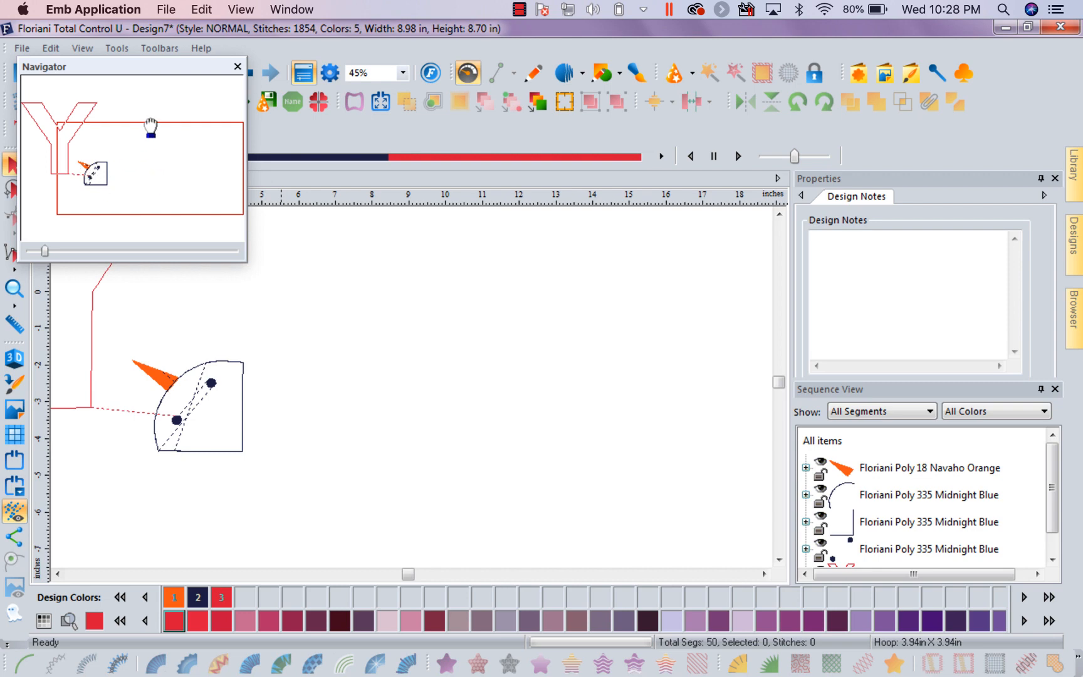
{"action": "left_click_drag", "start_coordinate": [151, 126], "coordinate": [97, 116]}
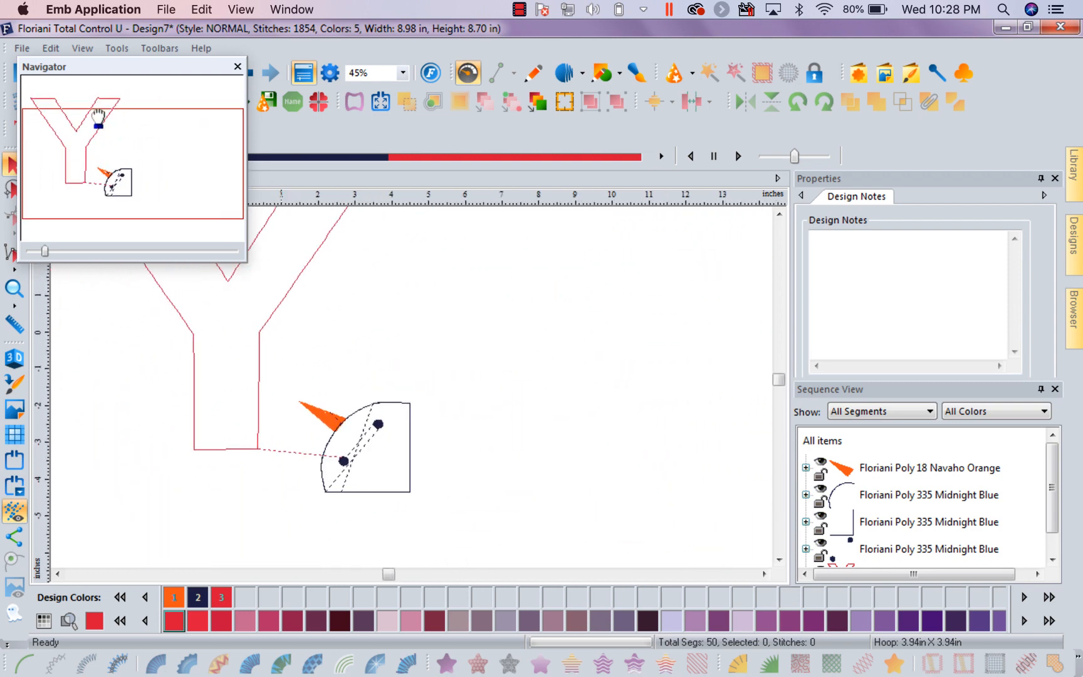
{"action": "left_click", "coordinate": [237, 65]}
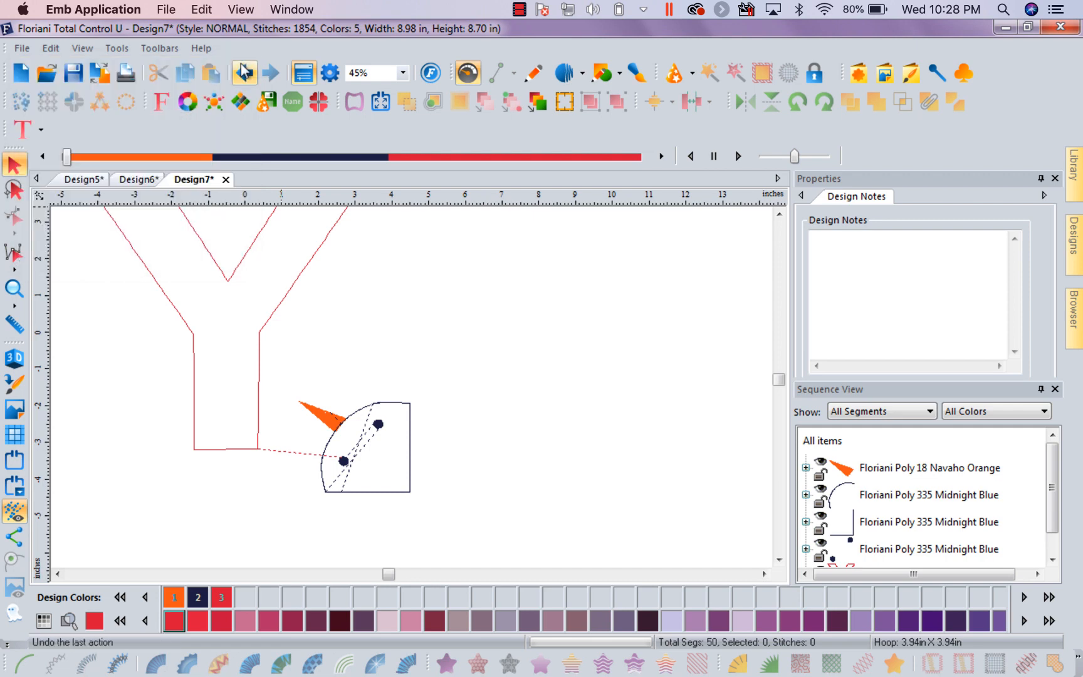
Enable showing dropdown menus on hover in the Environment preferences
{"action": "left_click", "coordinate": [126, 49]}
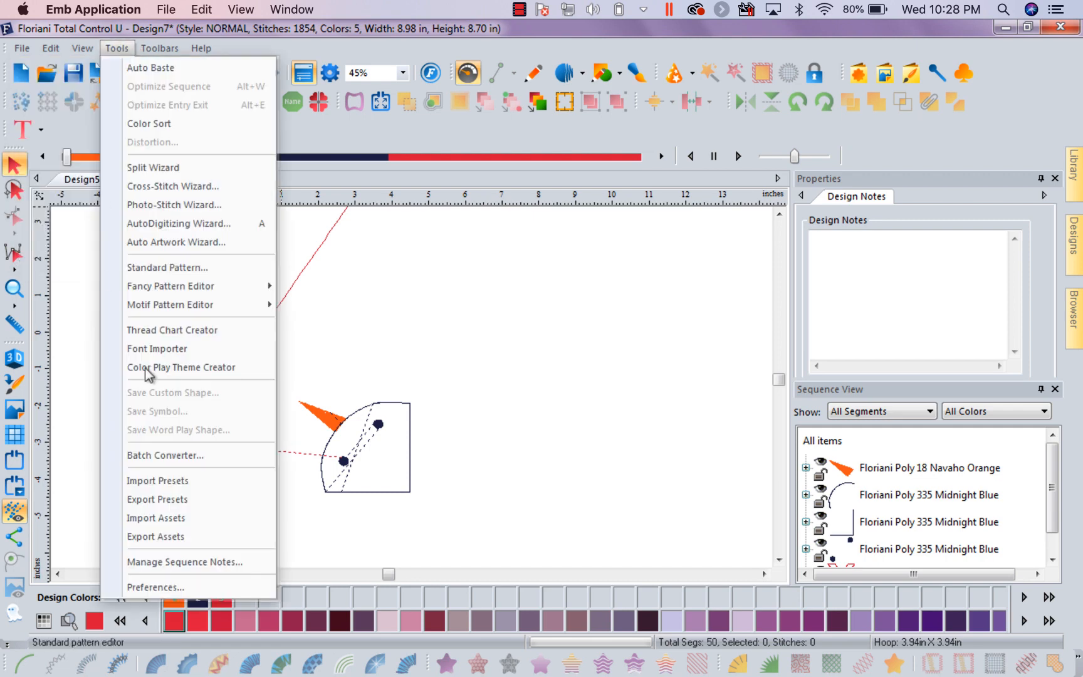
{"action": "left_click", "coordinate": [189, 588]}
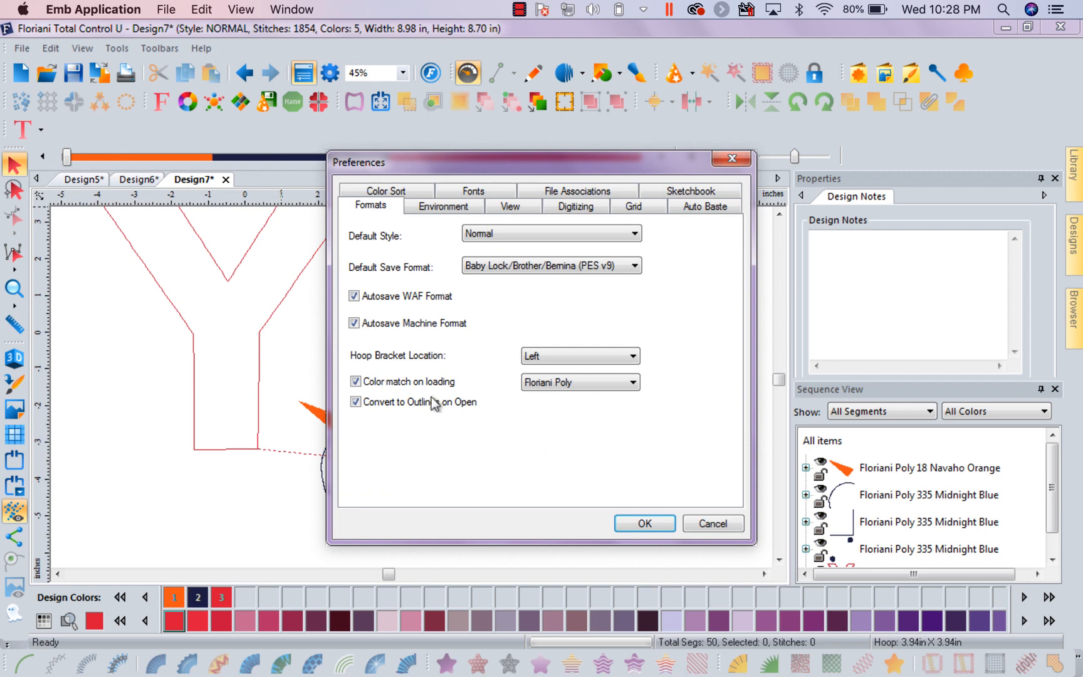
{"action": "left_click", "coordinate": [464, 211]}
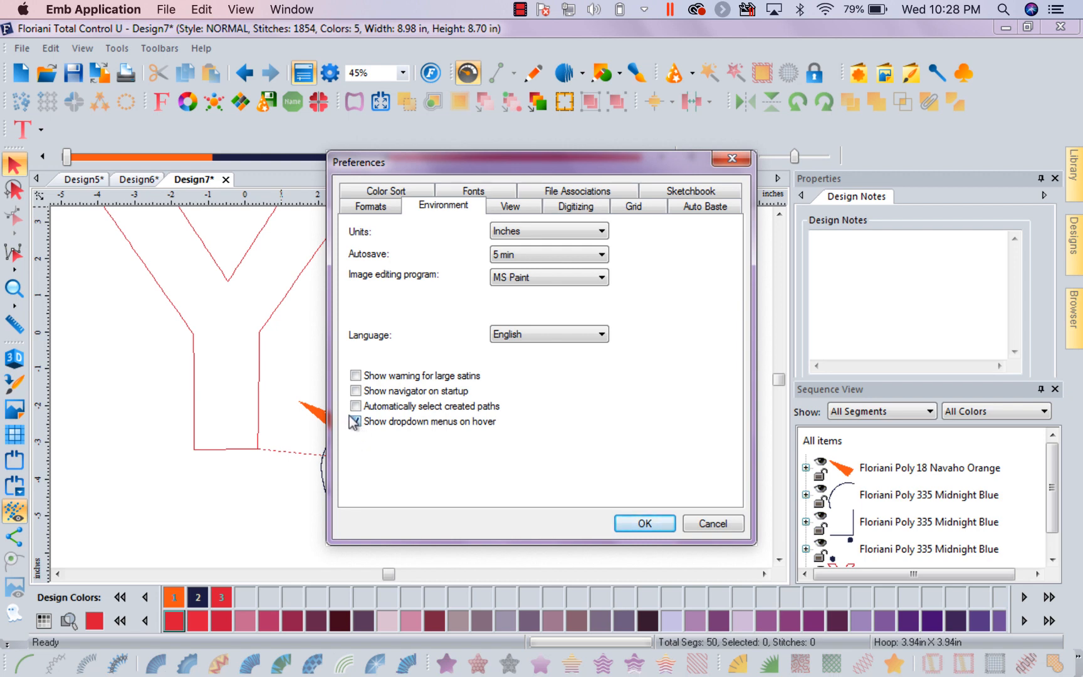
{"action": "left_click", "coordinate": [640, 524]}
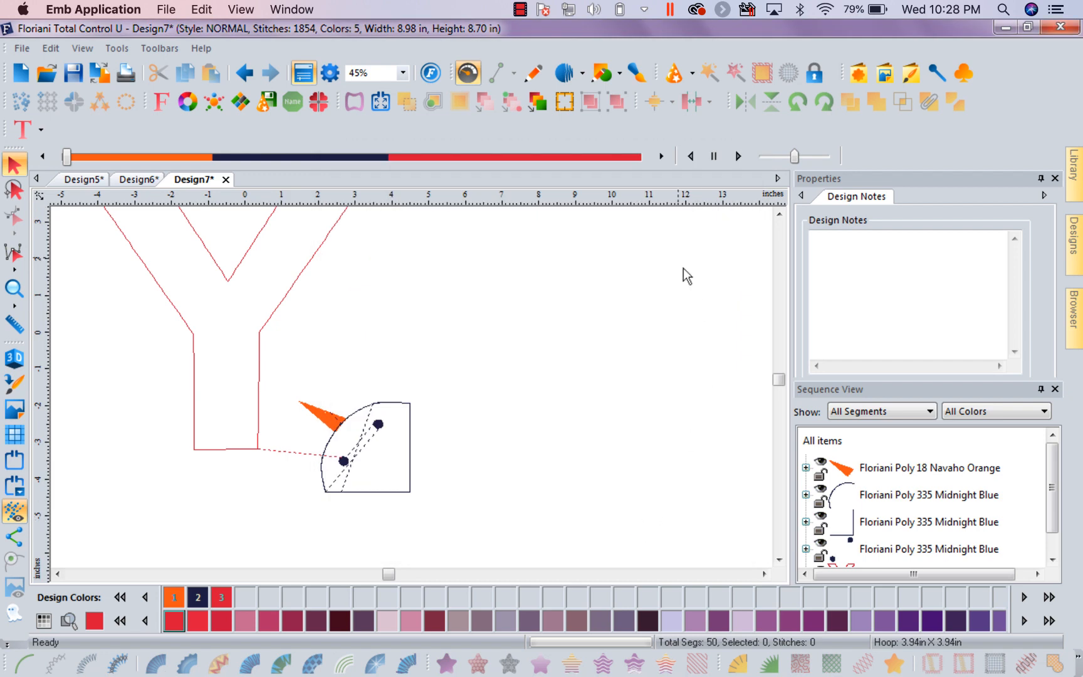
Look through the tool choices that unfold beside the stitch, shape and Wizards tools without choosing any
{"action": "mouse_move", "coordinate": [582, 77]}
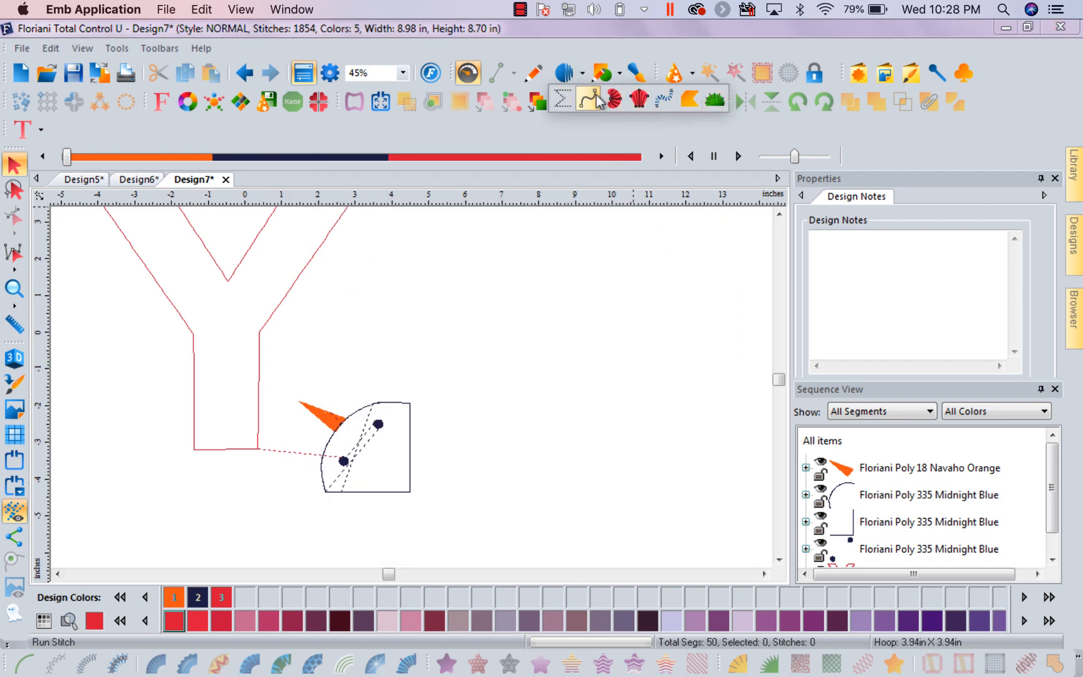
{"action": "mouse_move", "coordinate": [621, 77]}
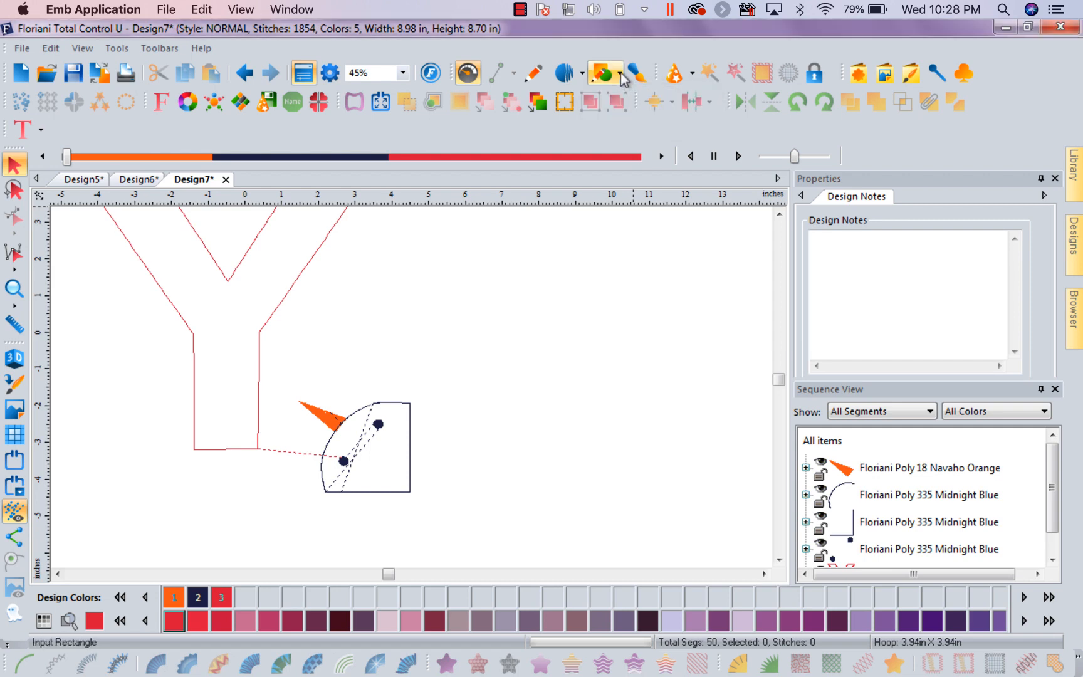
{"action": "left_click", "coordinate": [620, 76]}
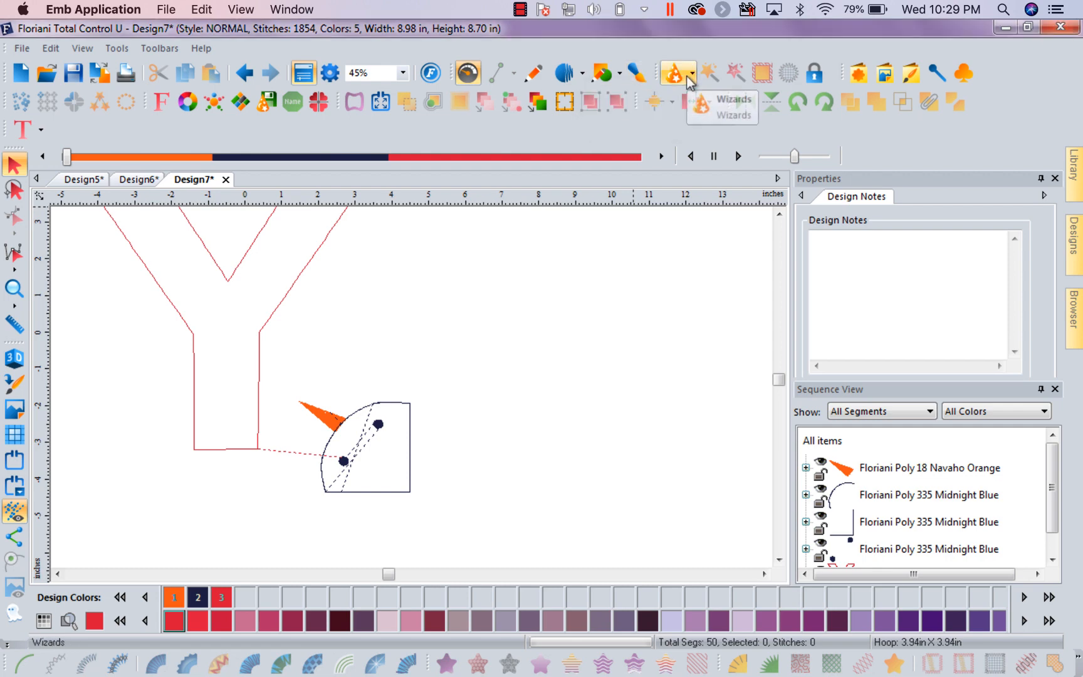
{"action": "mouse_move", "coordinate": [693, 78]}
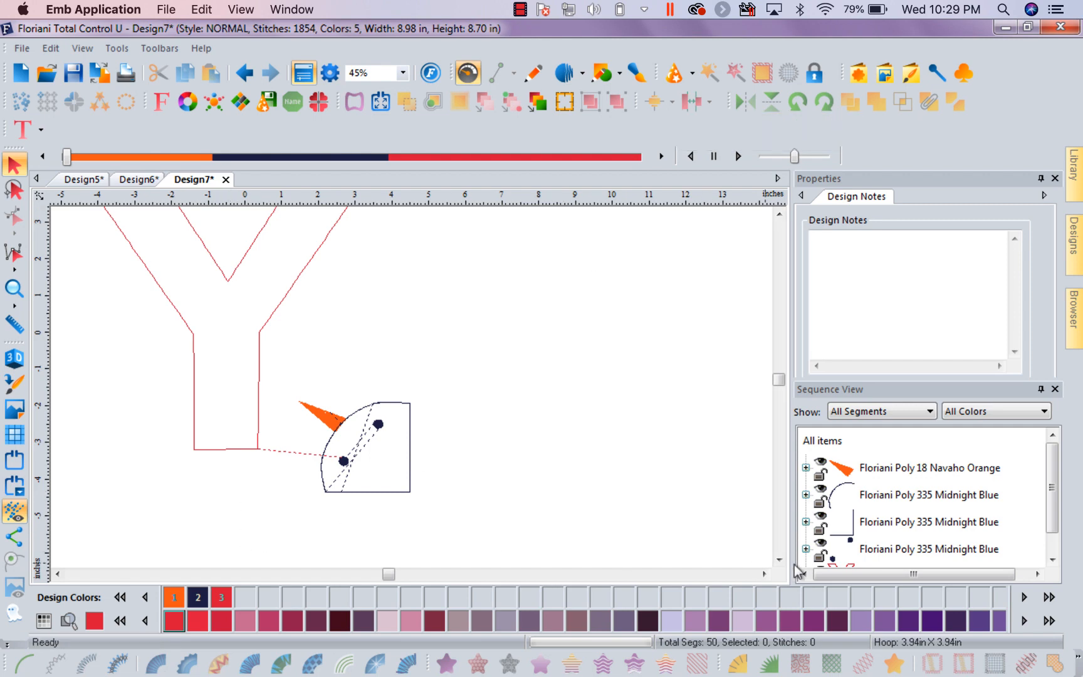
Select all items of the design, look through the alignment tool choices that unfold, and deselect the design
{"action": "left_click", "coordinate": [836, 442]}
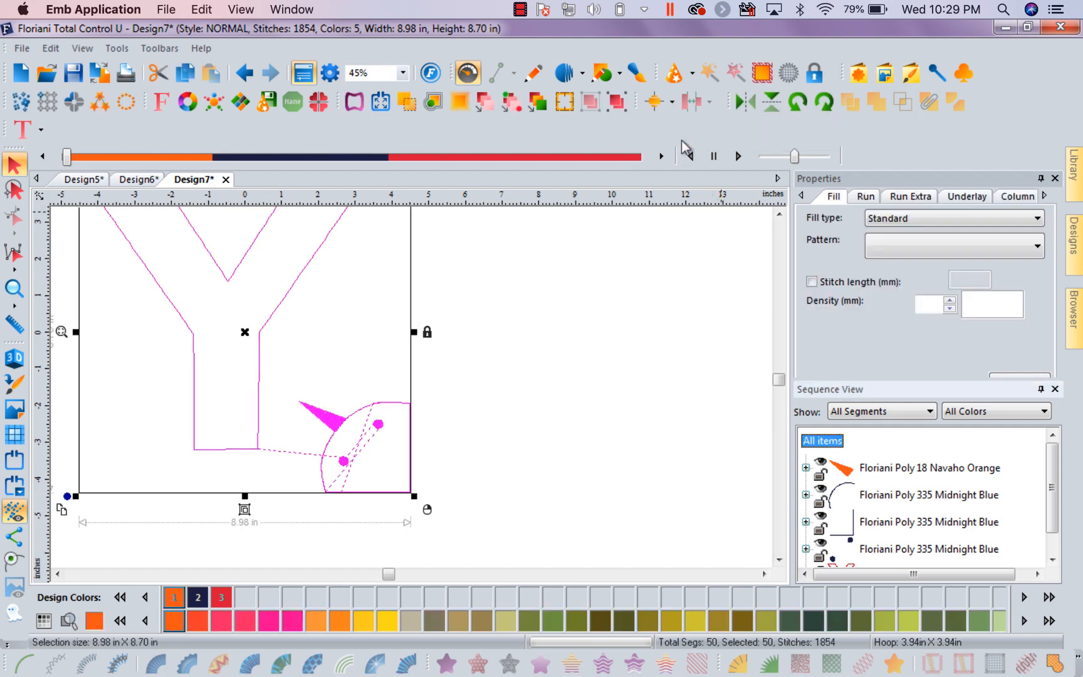
{"action": "left_click", "coordinate": [671, 102]}
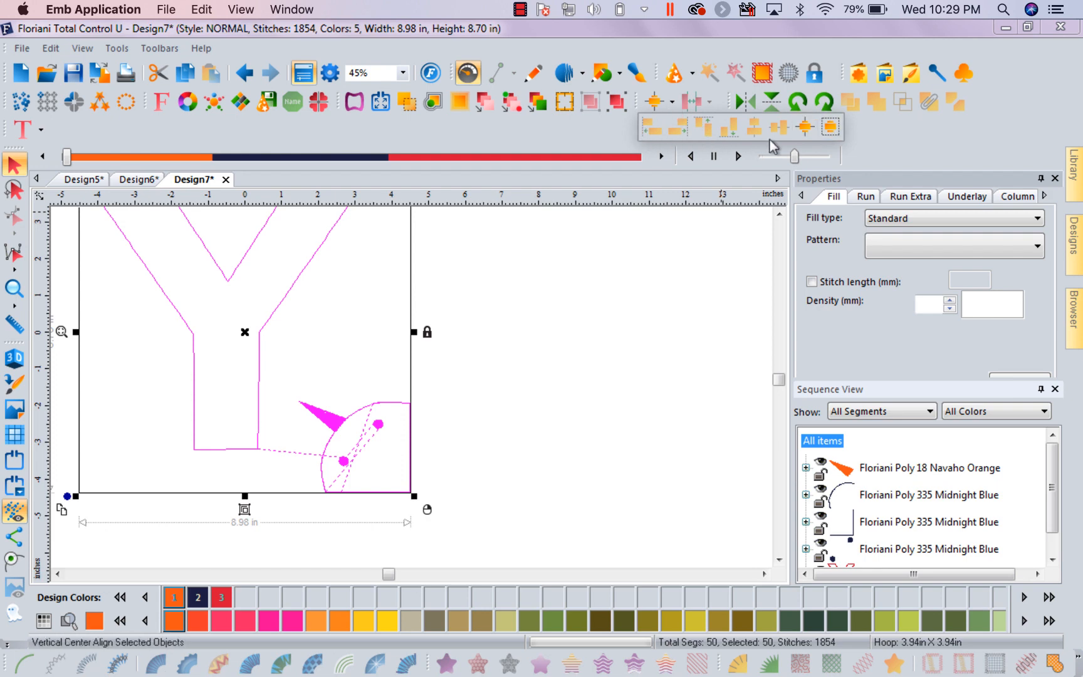
{"action": "left_click", "coordinate": [663, 100]}
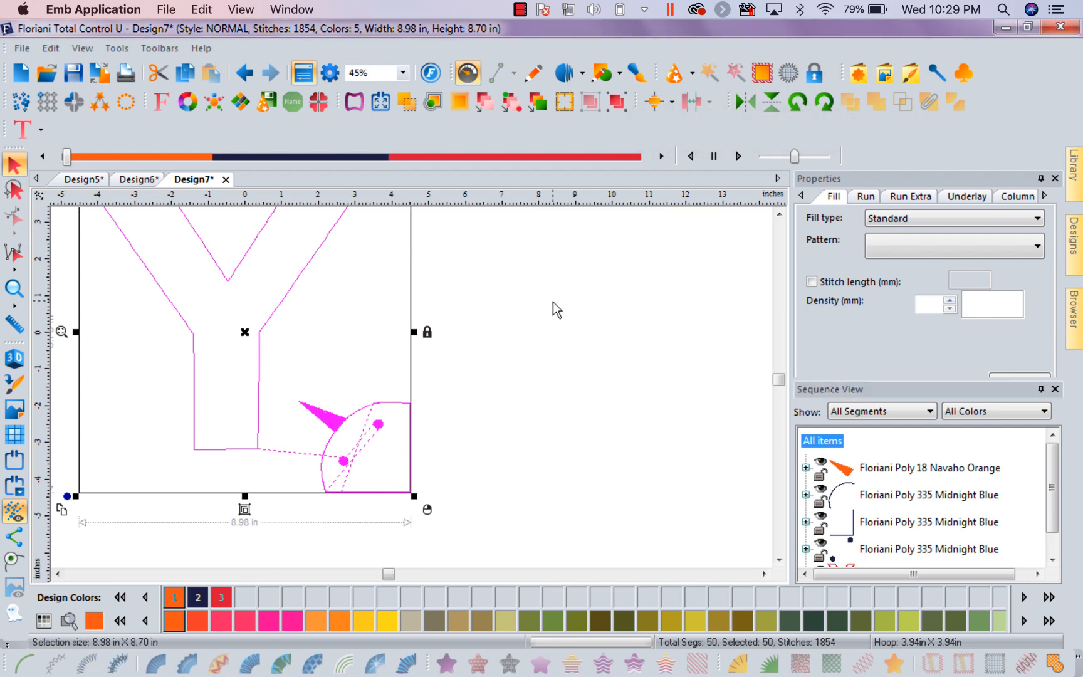
{"action": "left_click", "coordinate": [552, 301]}
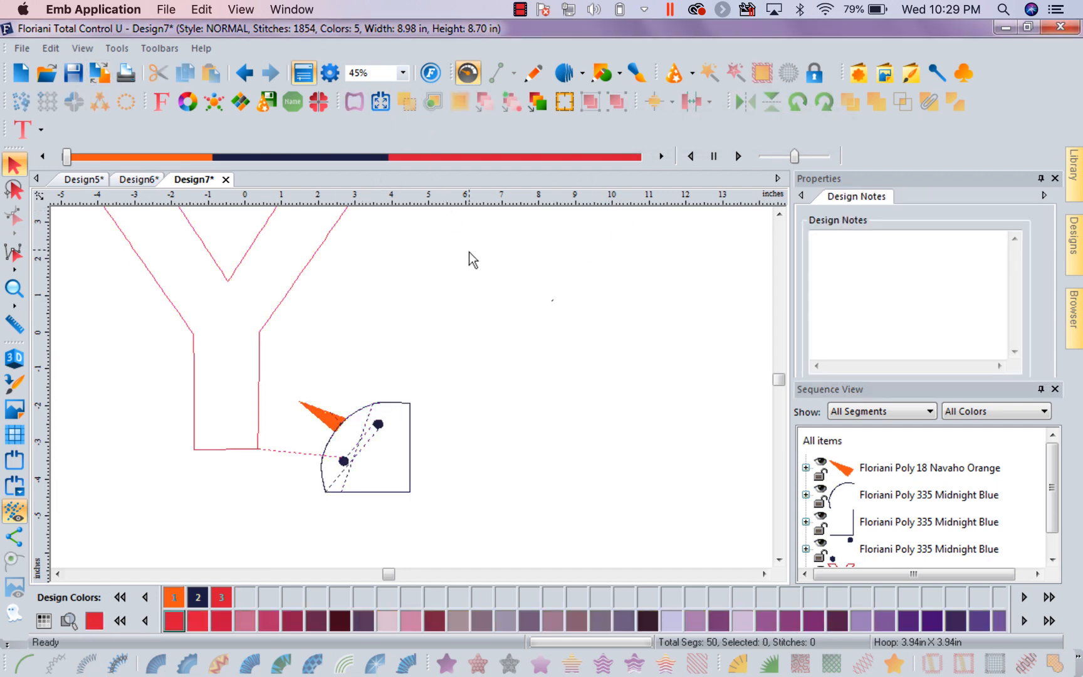
Turn off showing dropdown menus on hover in the Environment preferences
{"action": "left_click", "coordinate": [119, 48]}
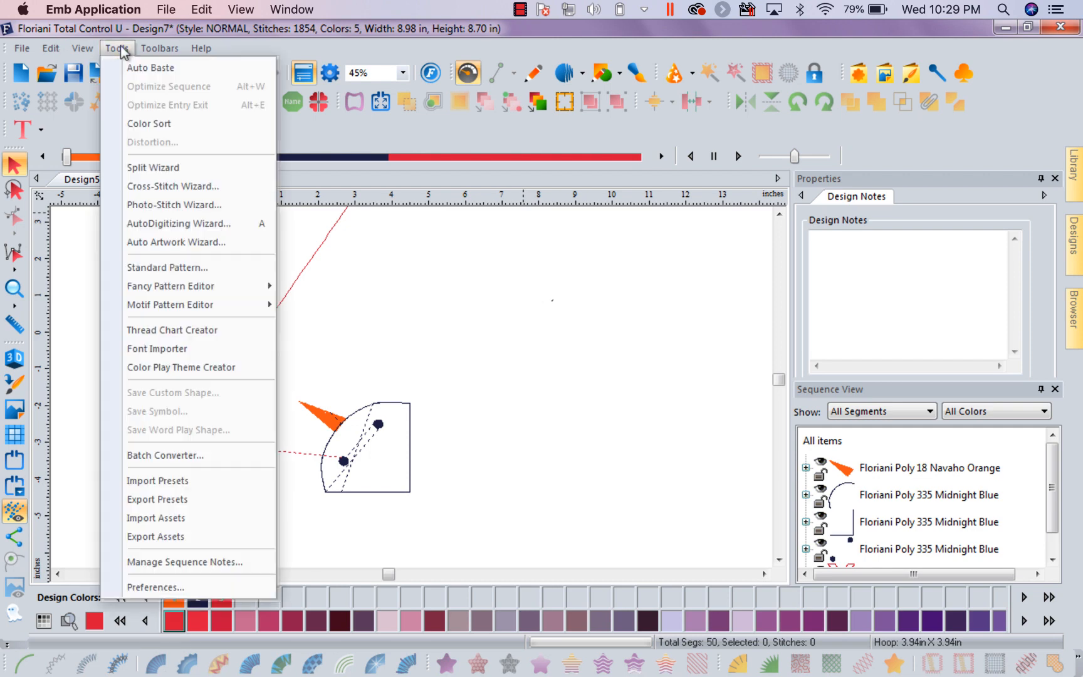
{"action": "left_click", "coordinate": [173, 586]}
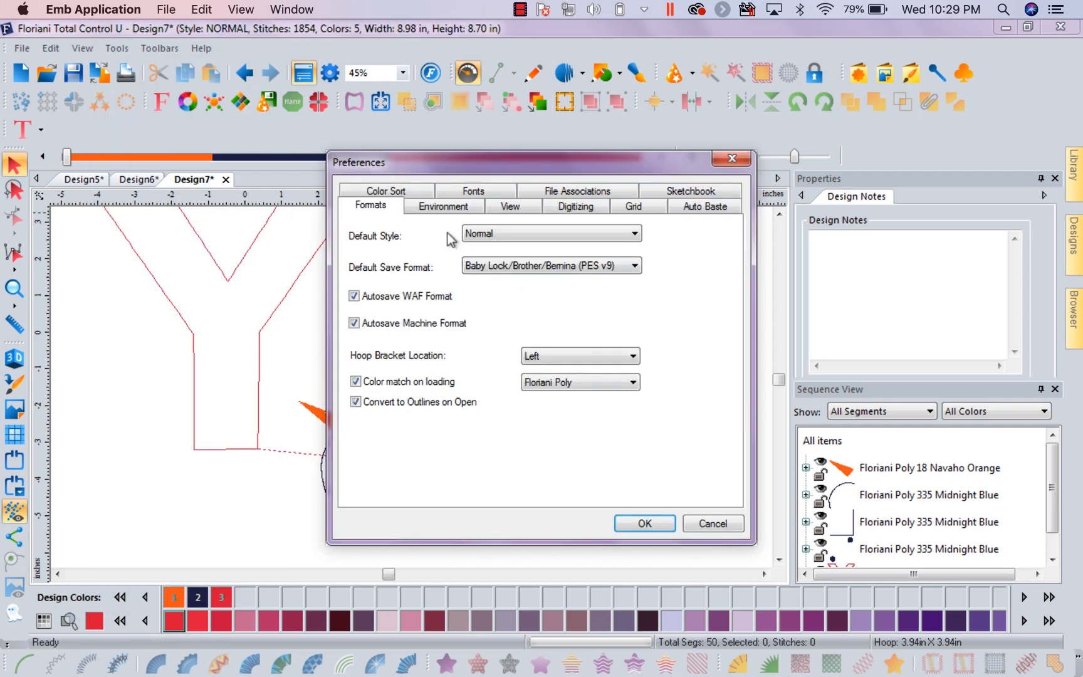
{"action": "left_click", "coordinate": [457, 208]}
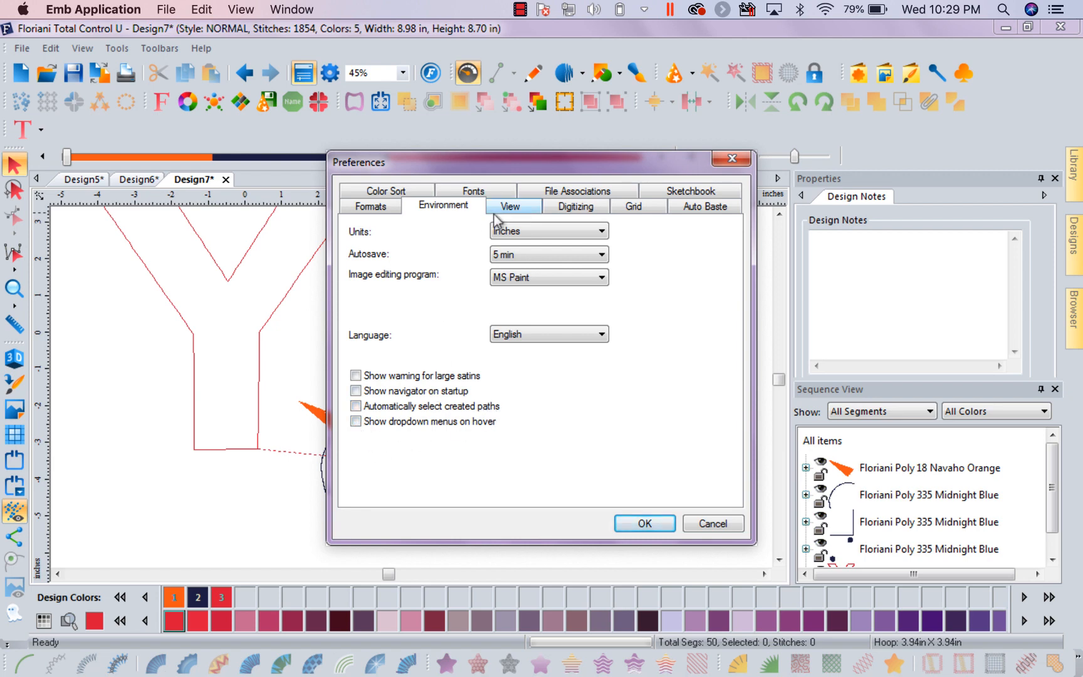
Review the View preferences, accept them, and select the whole design to check its highlight before deselecting it
{"action": "left_click", "coordinate": [509, 207]}
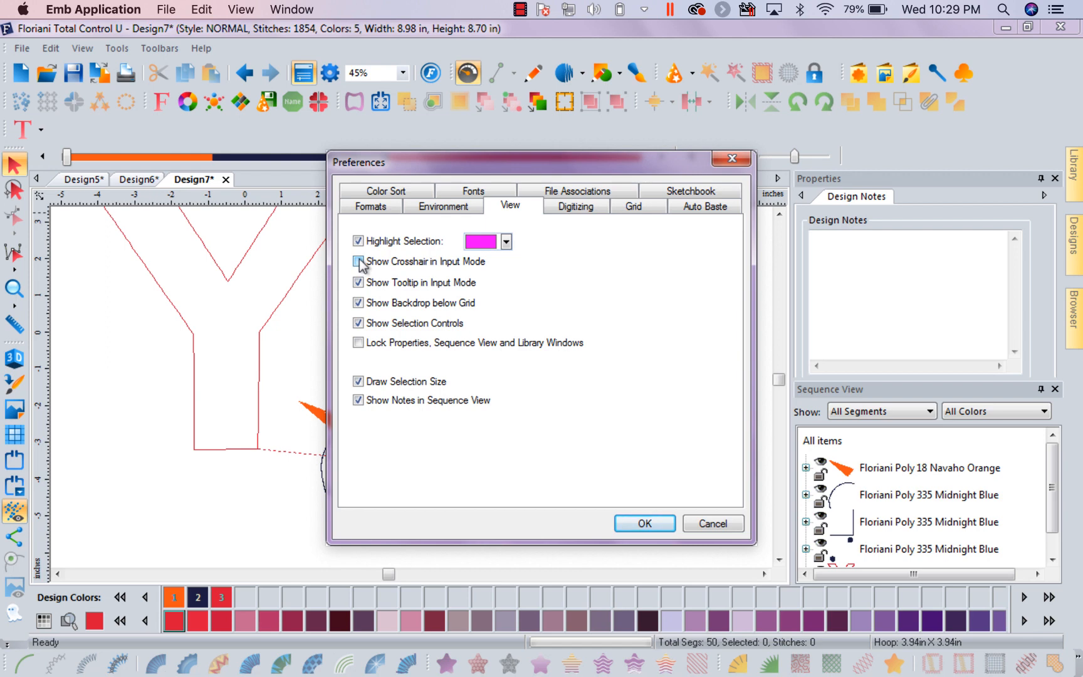
{"action": "left_click", "coordinate": [647, 527]}
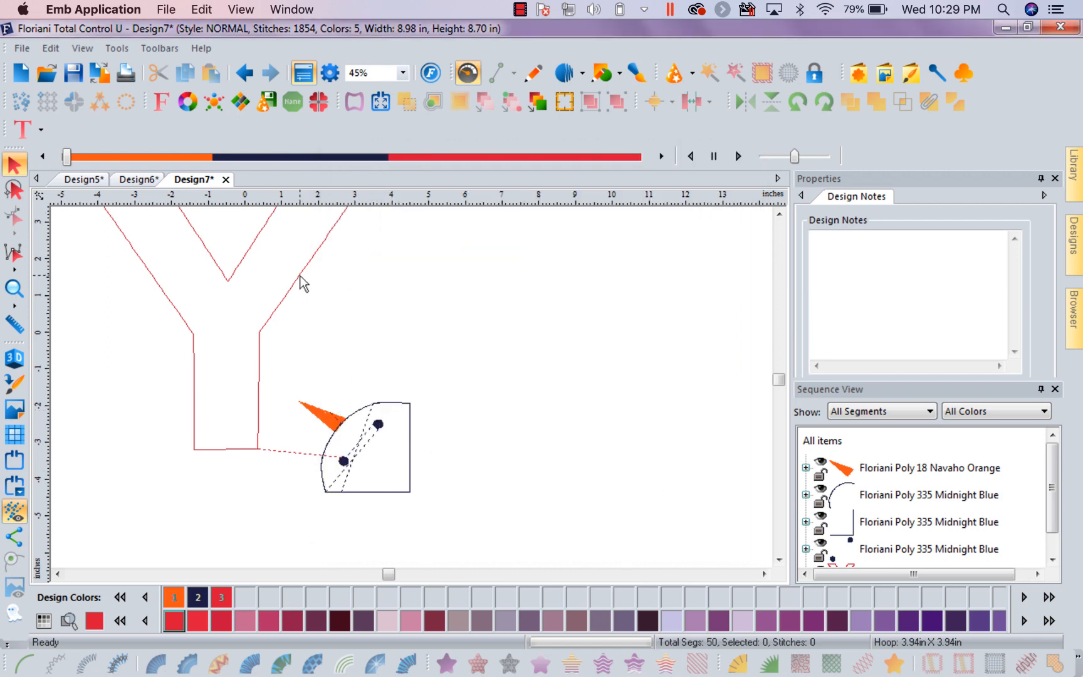
{"action": "key", "text": "ctrl+a"}
{"action": "left_click", "coordinate": [598, 371]}
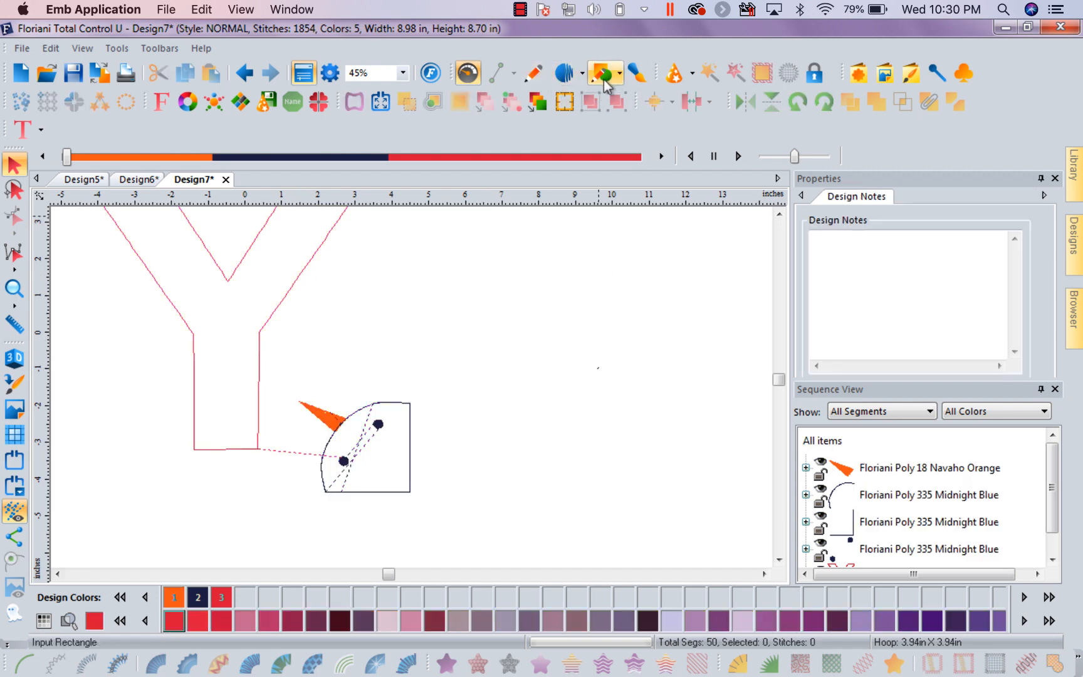
Draw an open, zigzagging Run Stitch path of 14 points beside and below the Y and snowman design
{"action": "left_click", "coordinate": [583, 76]}
{"action": "left_click", "coordinate": [586, 81]}
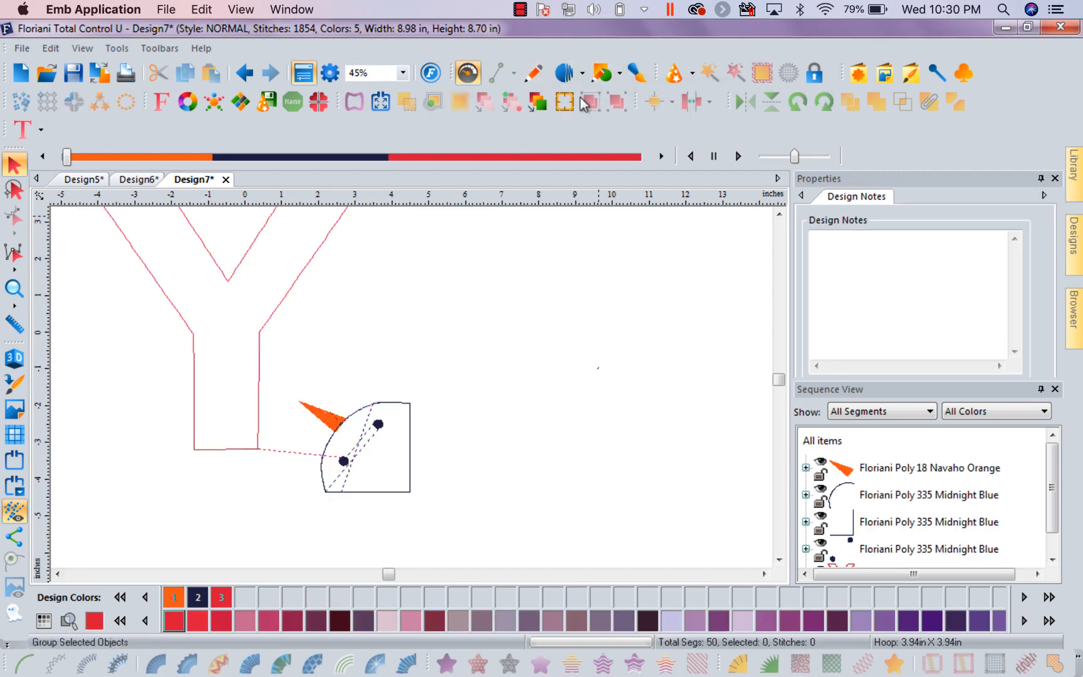
{"action": "left_click", "coordinate": [584, 73]}
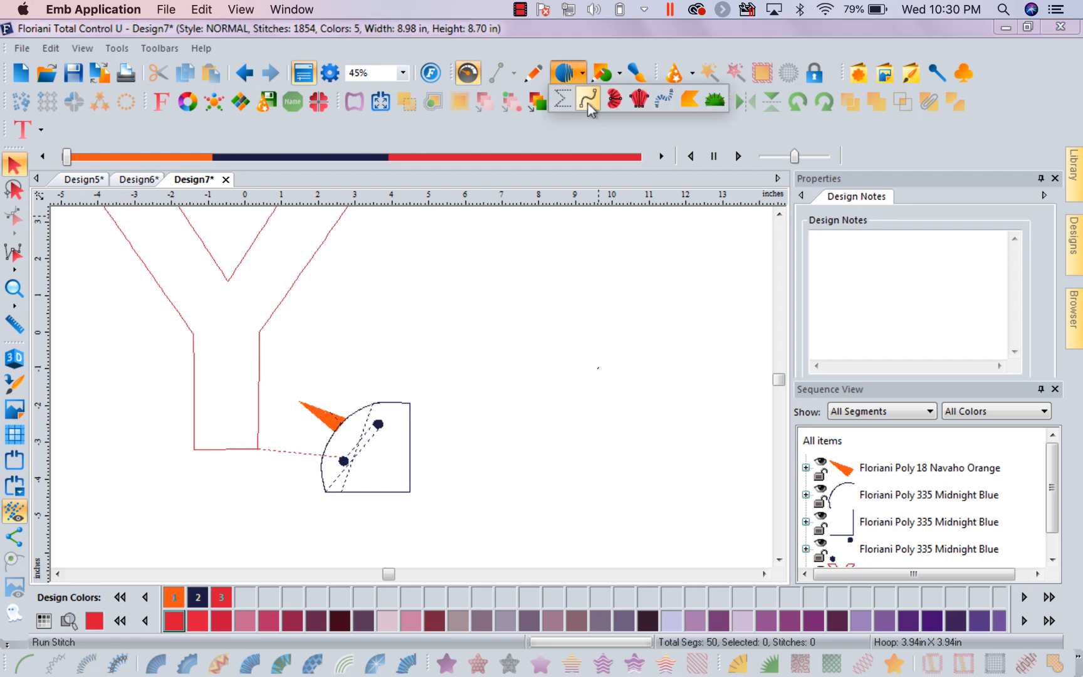
{"action": "left_click", "coordinate": [587, 98]}
{"action": "left_click", "coordinate": [528, 304]}
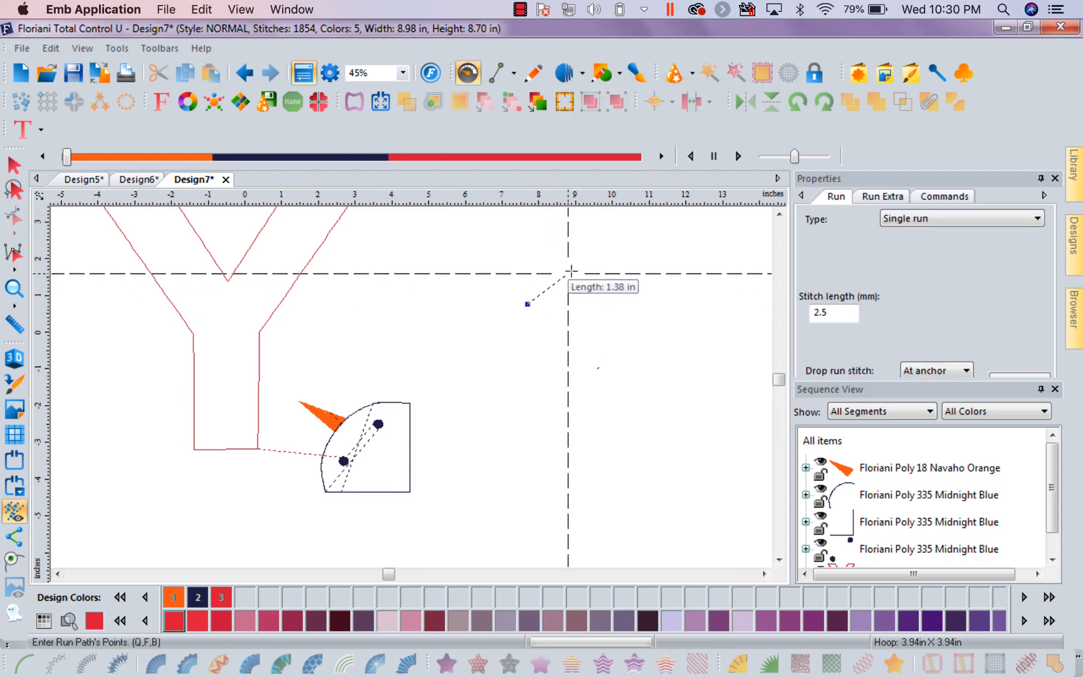
{"action": "left_click", "coordinate": [571, 270]}
{"action": "left_click", "coordinate": [589, 294]}
{"action": "left_click", "coordinate": [587, 318]}
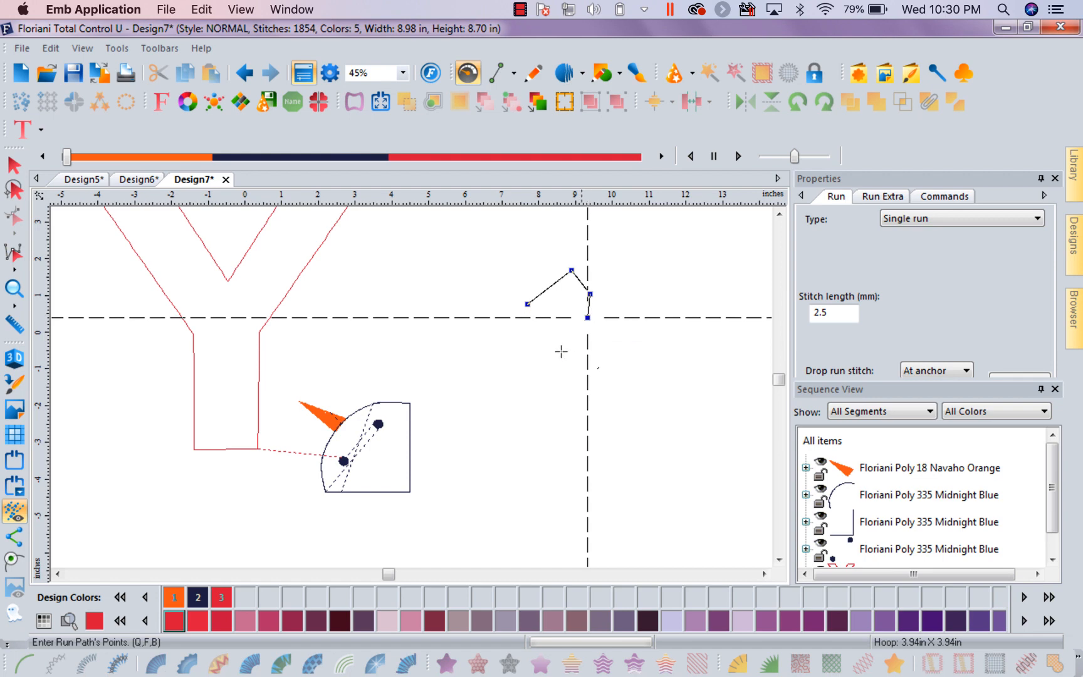
{"action": "left_click", "coordinate": [554, 362]}
{"action": "left_click", "coordinate": [505, 368]}
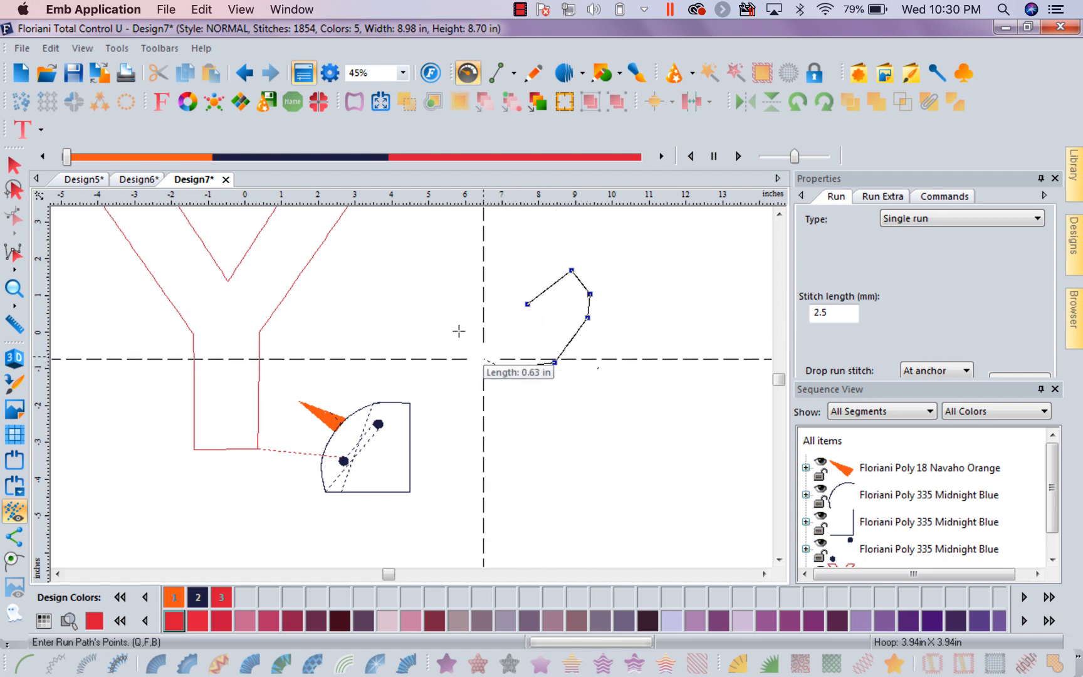
{"action": "left_click", "coordinate": [457, 327]}
{"action": "left_click", "coordinate": [412, 284]}
{"action": "left_click", "coordinate": [358, 316]}
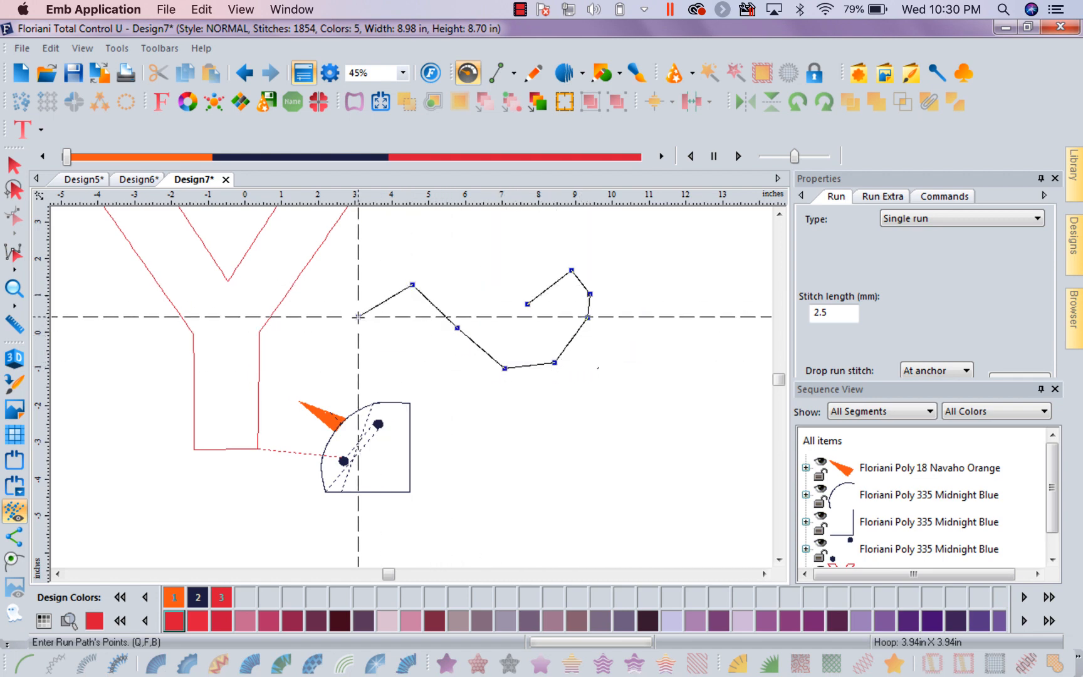
{"action": "left_click", "coordinate": [419, 366]}
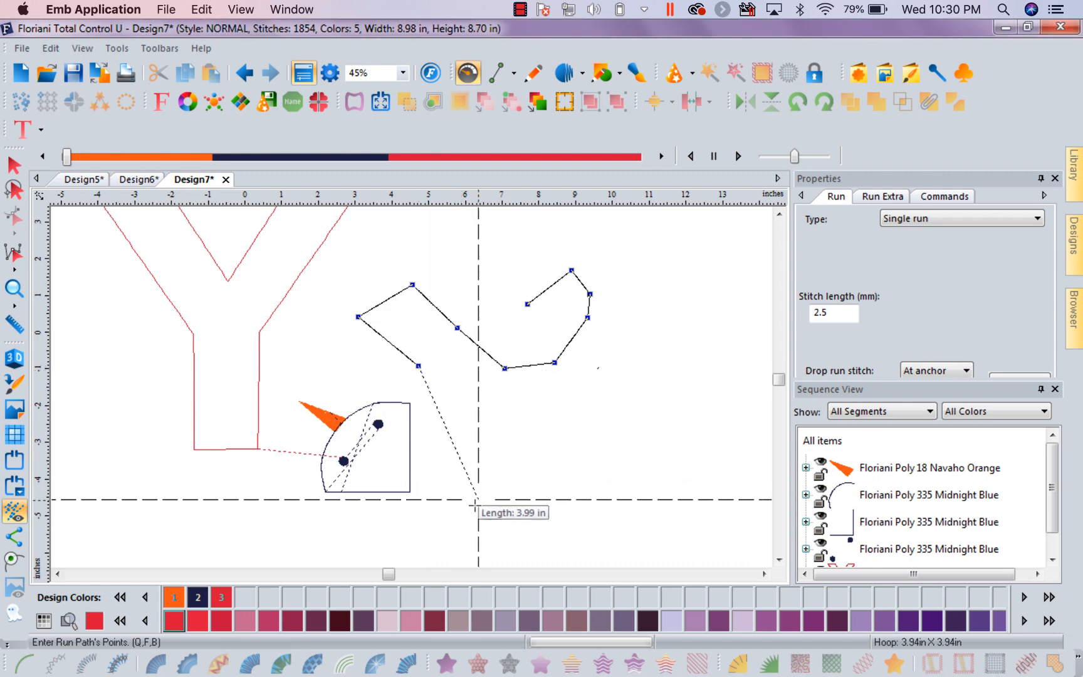
{"action": "left_click", "coordinate": [473, 508]}
{"action": "left_click", "coordinate": [578, 527]}
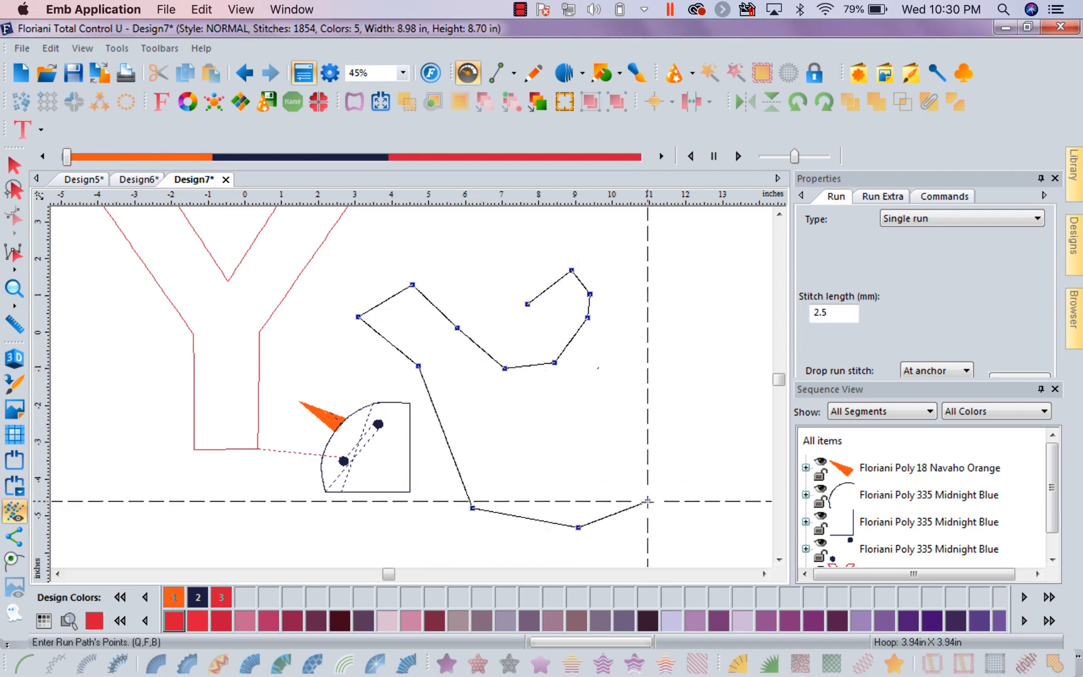
{"action": "left_click", "coordinate": [648, 502]}
{"action": "left_click", "coordinate": [656, 400]}
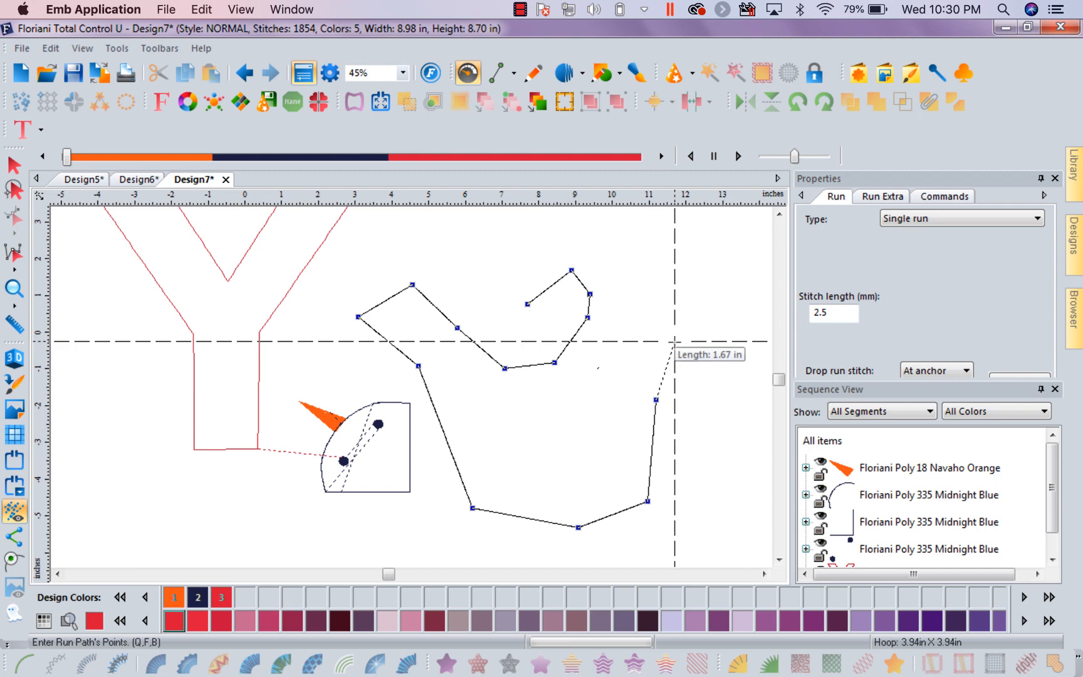
{"action": "key", "text": "Return"}
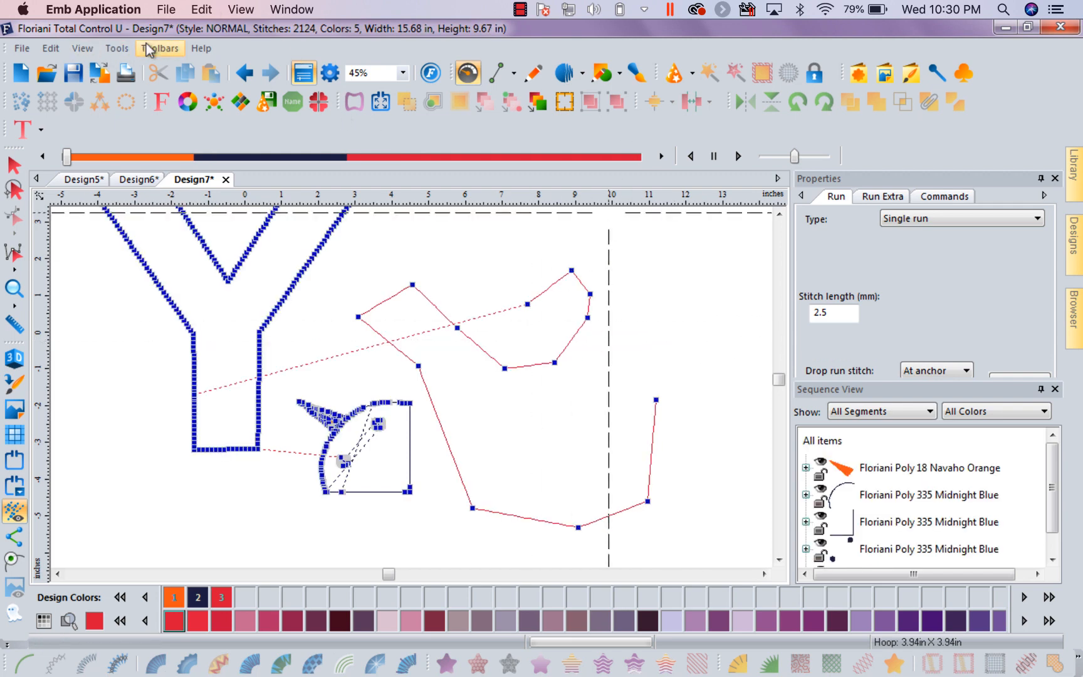
Review the Show Selection Controls option in the View preferences and close the preferences without accepting changes
{"action": "left_click", "coordinate": [116, 48]}
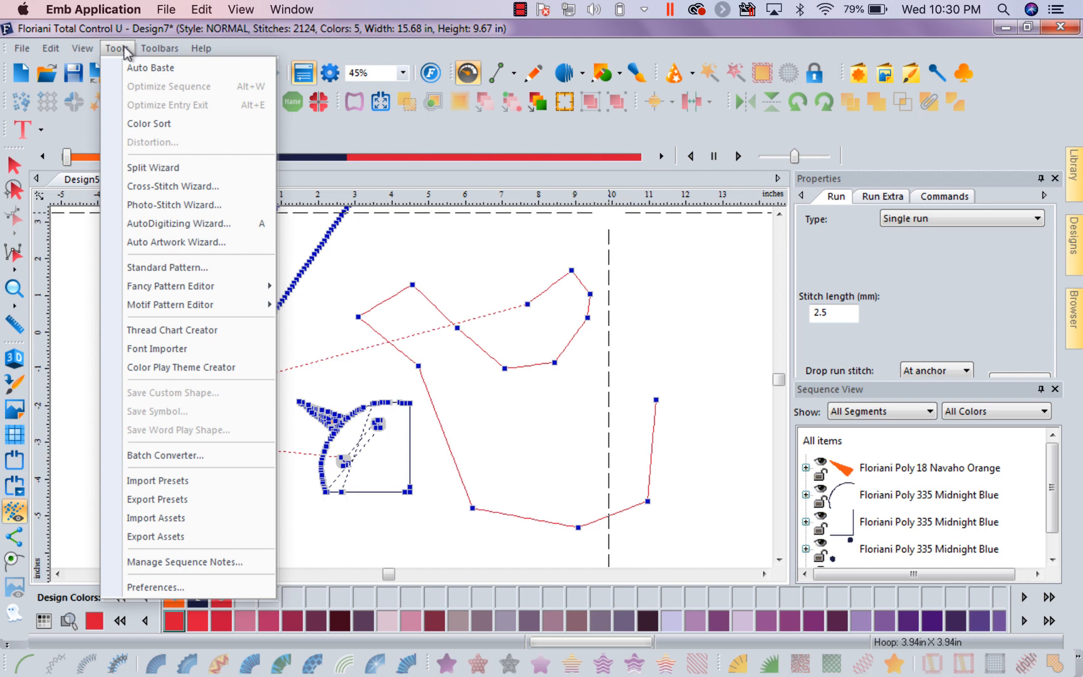
{"action": "left_click", "coordinate": [182, 588]}
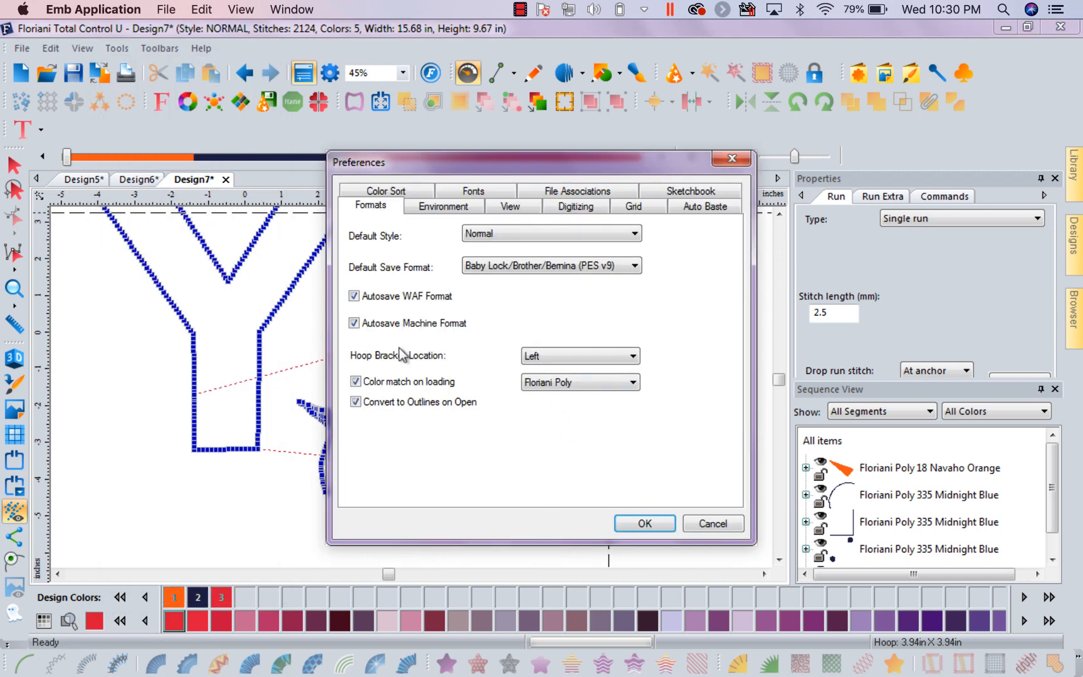
{"action": "left_click", "coordinate": [519, 202]}
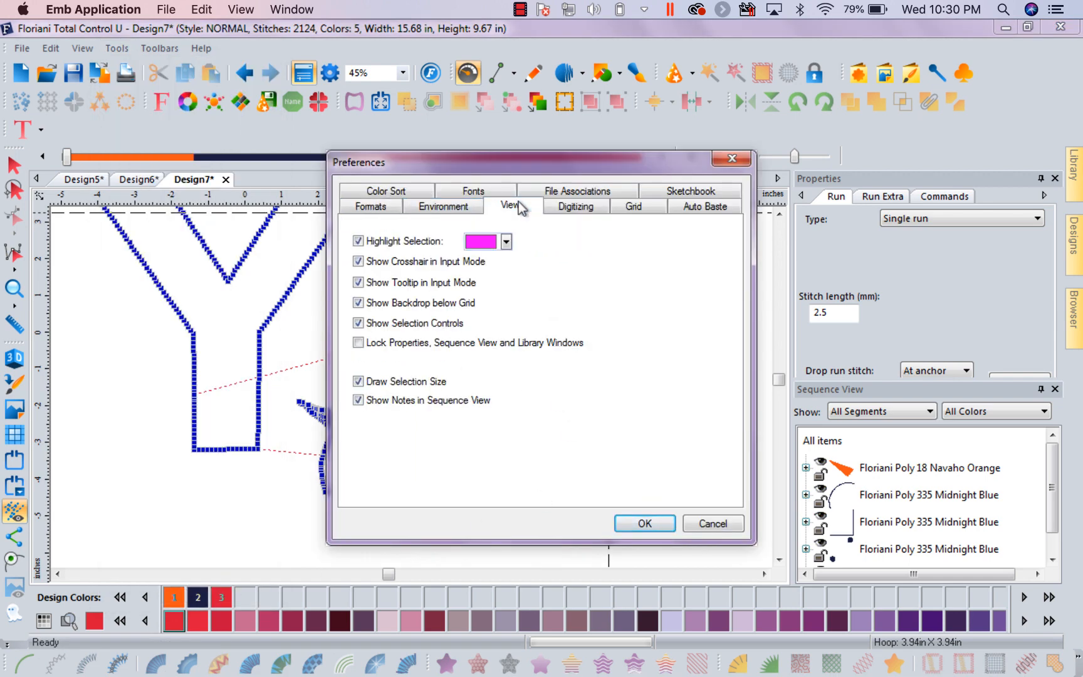
{"action": "left_click", "coordinate": [359, 324]}
{"action": "left_click", "coordinate": [732, 160]}
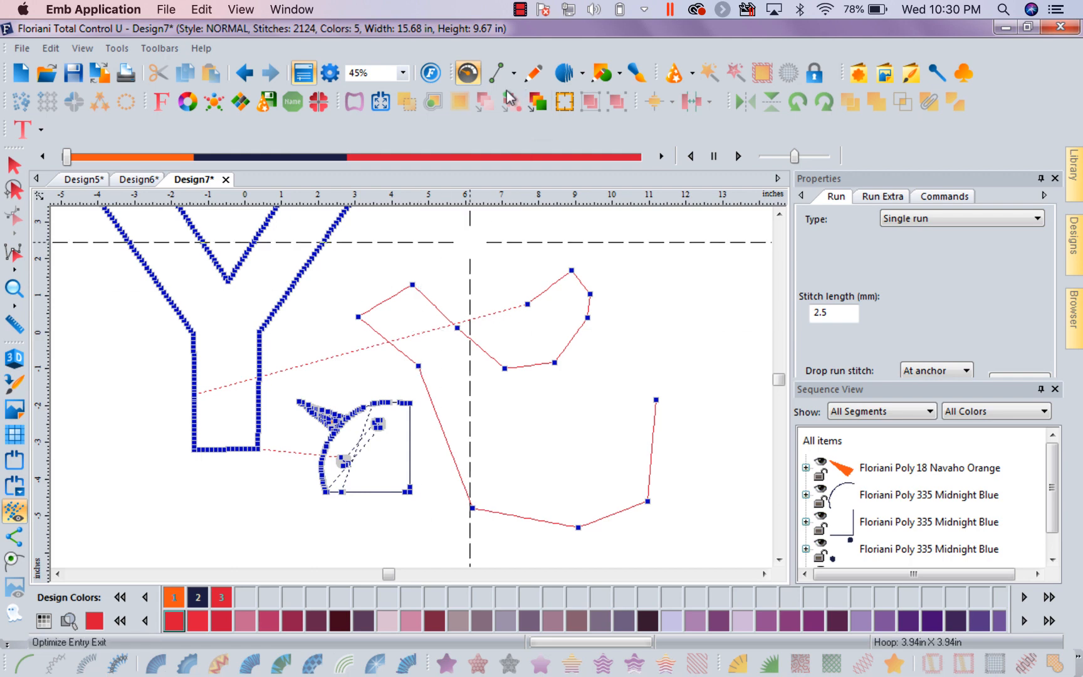
Review the Show Tooltip in Input Mode option in the View preferences and close the preferences without accepting changes
{"action": "left_click", "coordinate": [122, 50]}
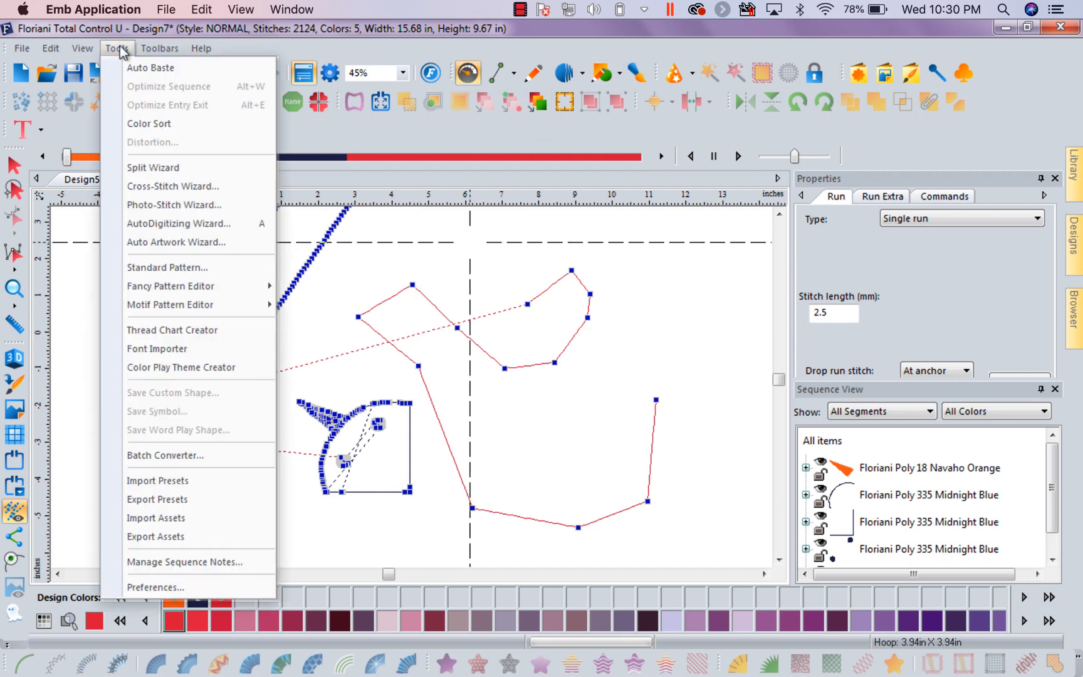
{"action": "left_click", "coordinate": [178, 591]}
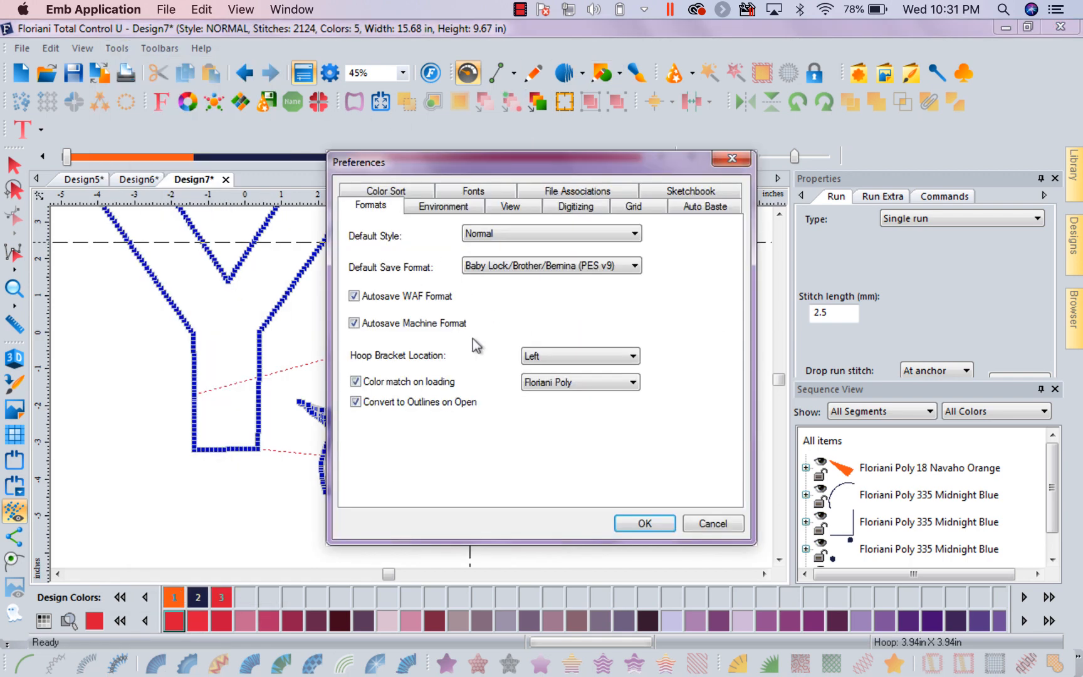
{"action": "left_click", "coordinate": [494, 208]}
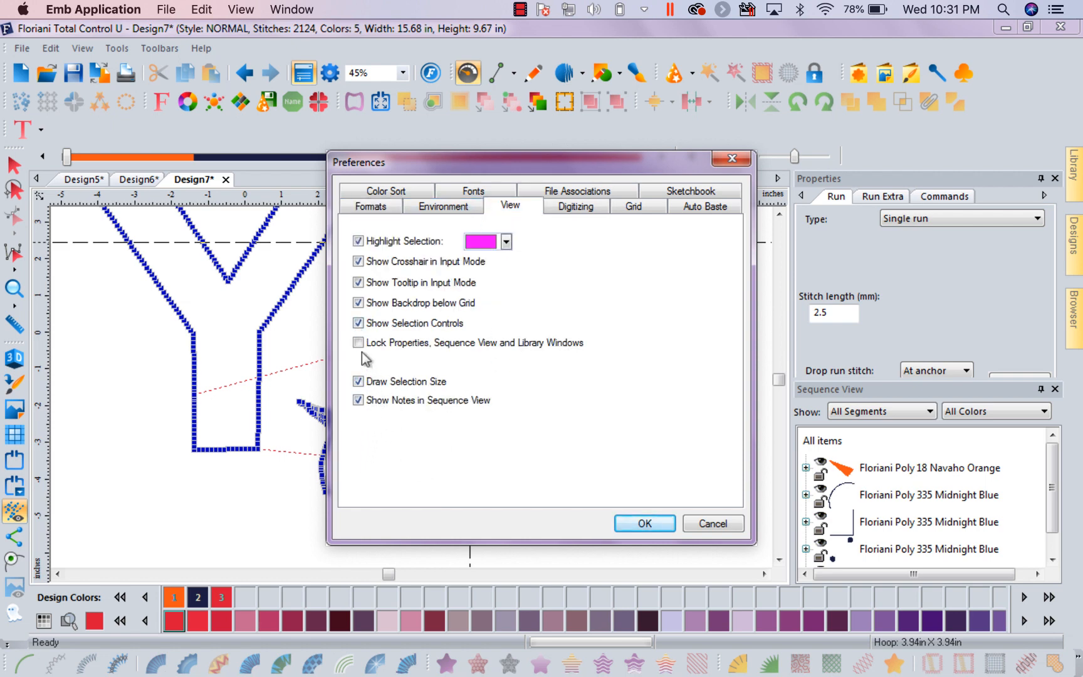
{"action": "left_click", "coordinate": [357, 283]}
{"action": "left_click", "coordinate": [731, 161]}
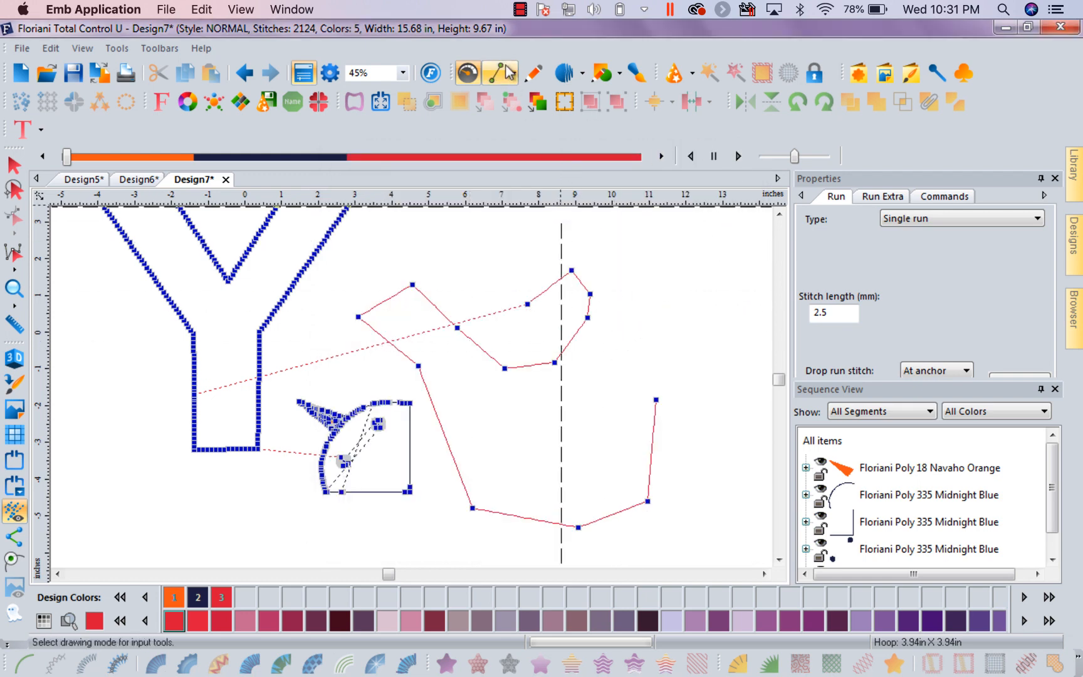
Turn off Show Crosshair in Input Mode in the View preferences
{"action": "left_click", "coordinate": [116, 49]}
{"action": "left_click", "coordinate": [144, 587]}
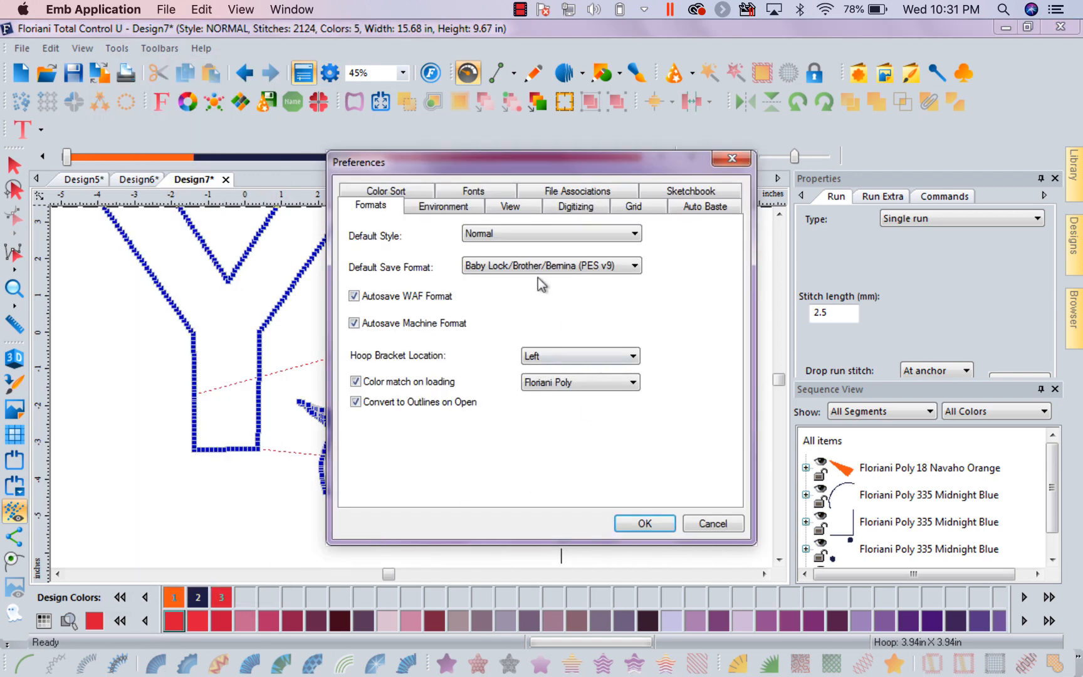
{"action": "left_click", "coordinate": [506, 207]}
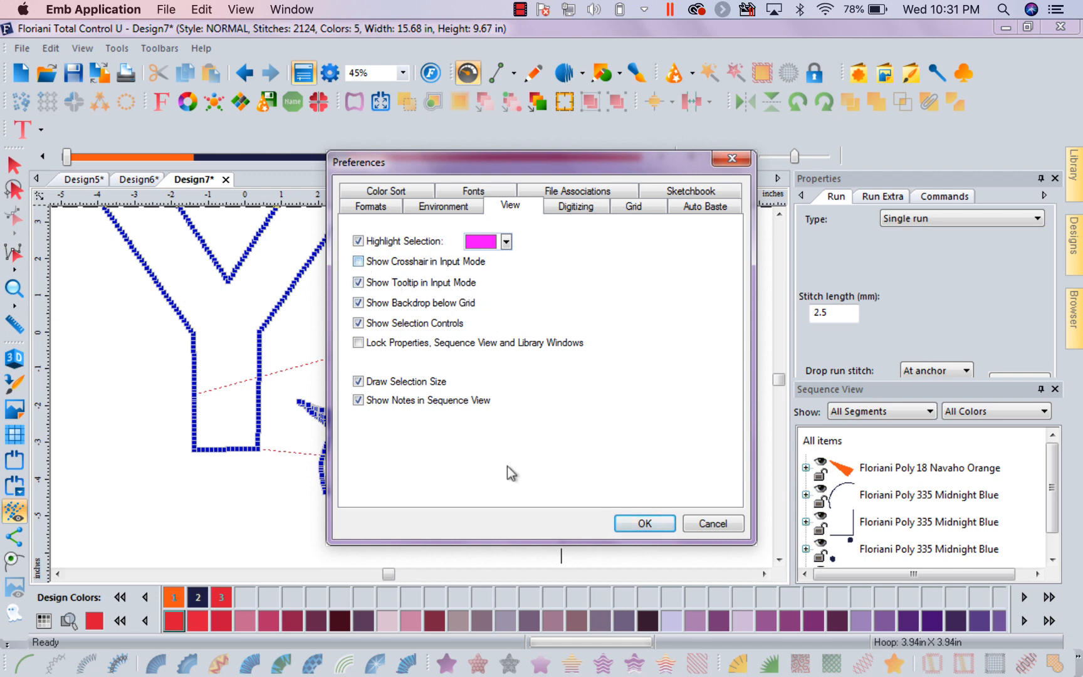
{"action": "left_click", "coordinate": [640, 523]}
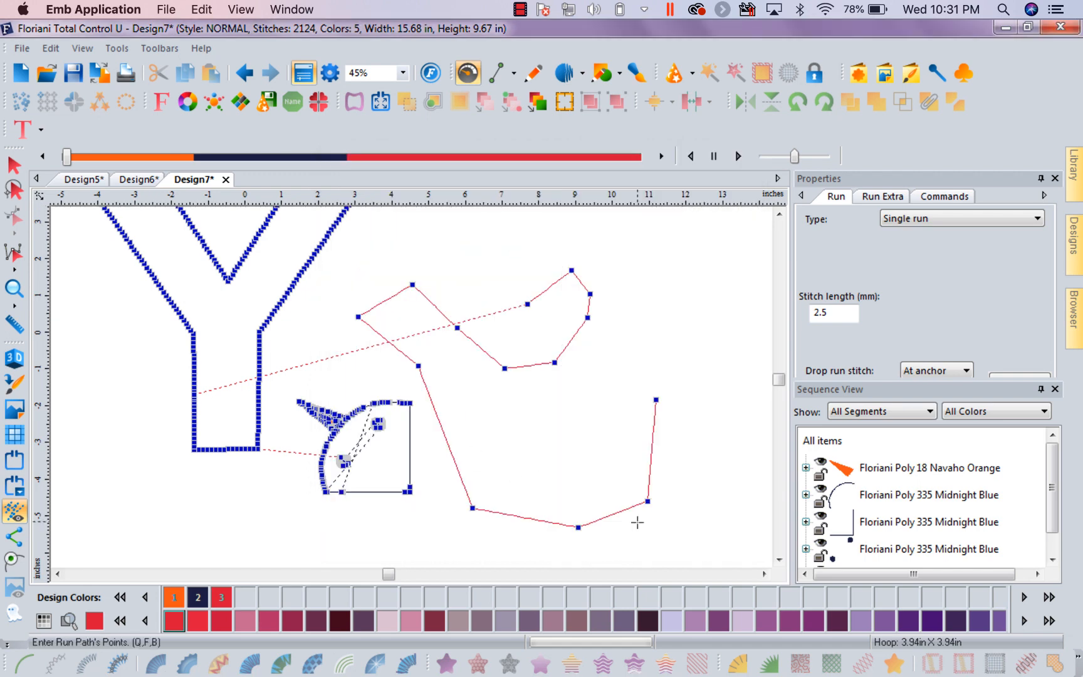
Draw an open, zigzagging Run Stitch path of 10 points beside the existing red run paths
{"action": "left_click", "coordinate": [673, 283]}
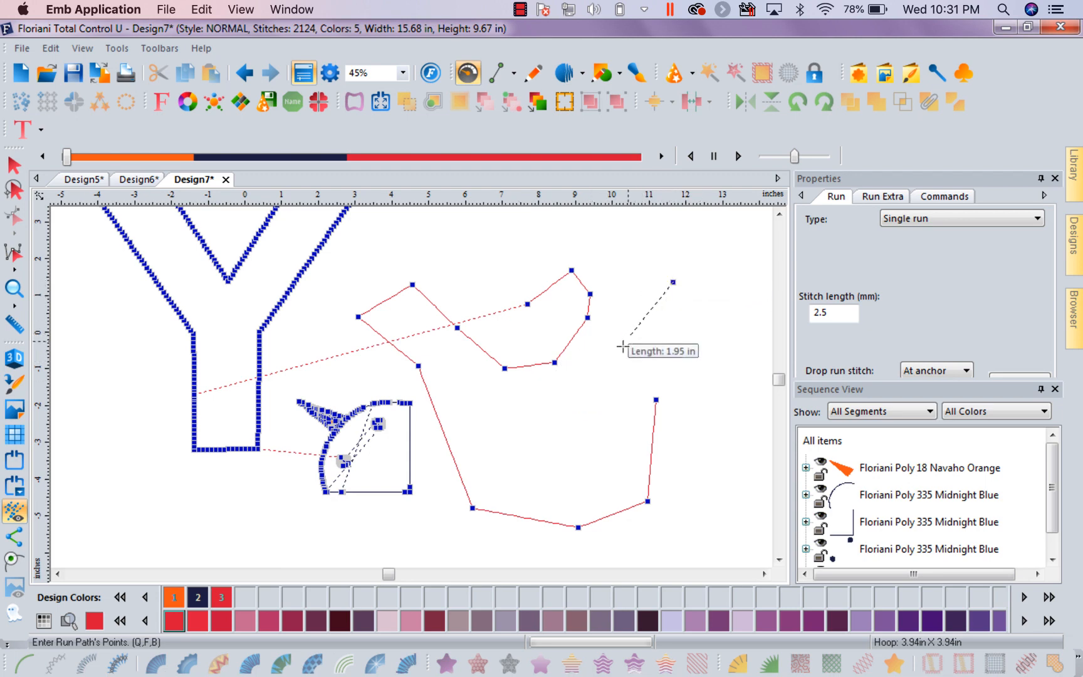
{"action": "left_click", "coordinate": [590, 380]}
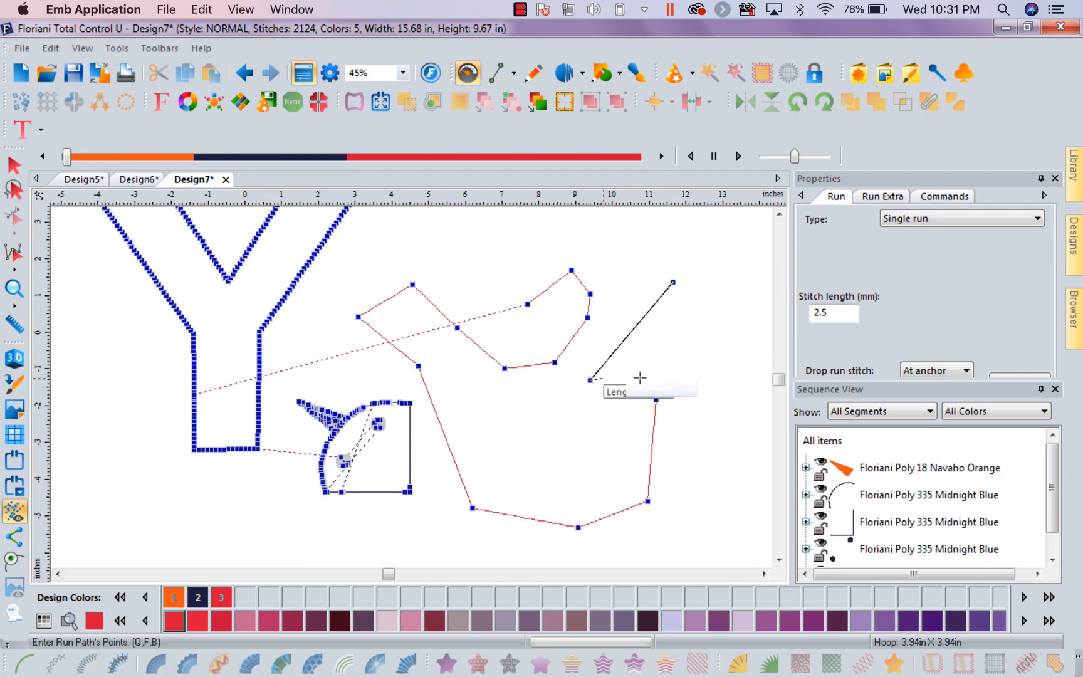
{"action": "left_click", "coordinate": [682, 375]}
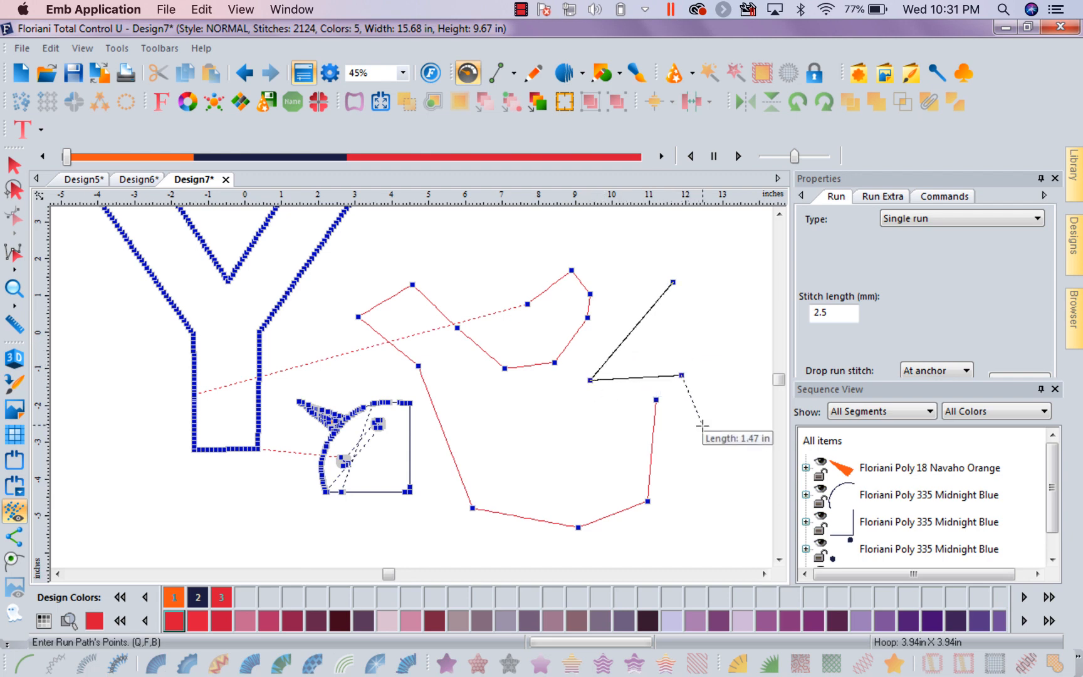
{"action": "left_click", "coordinate": [702, 425]}
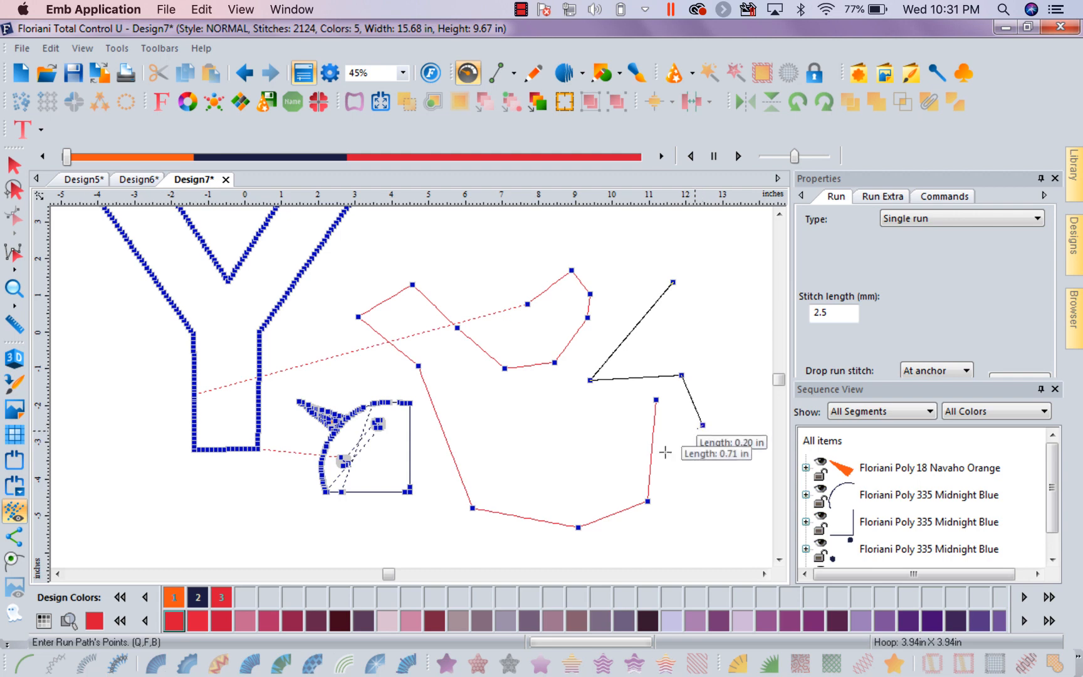
{"action": "left_click", "coordinate": [723, 457]}
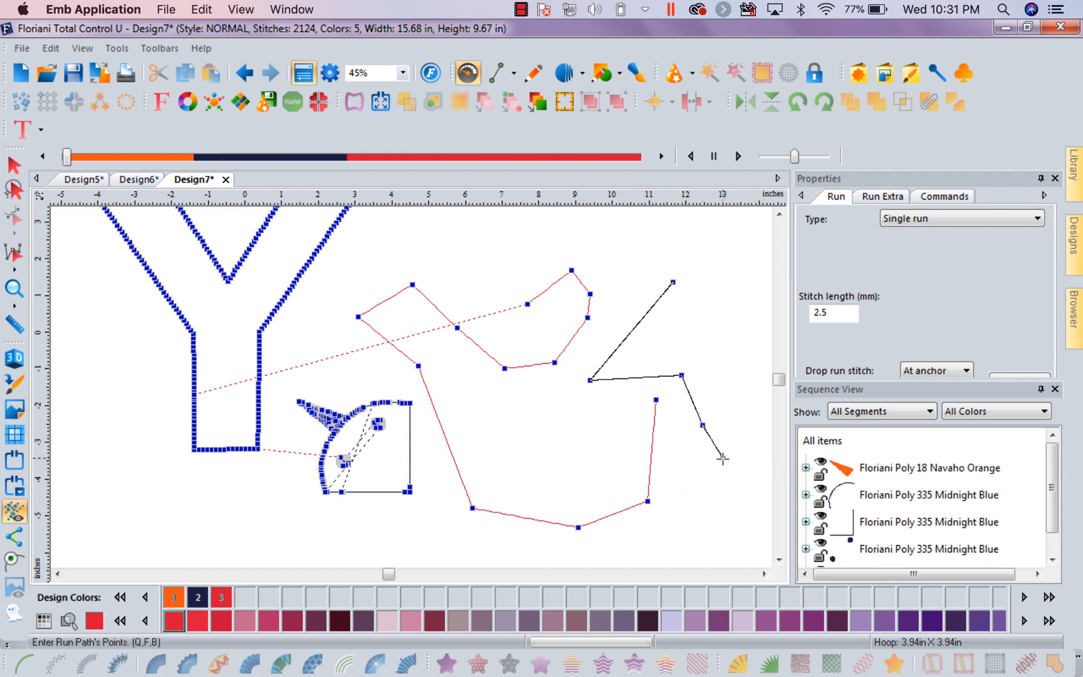
{"action": "left_click", "coordinate": [740, 365]}
{"action": "left_click", "coordinate": [693, 336]}
{"action": "left_click", "coordinate": [732, 244]}
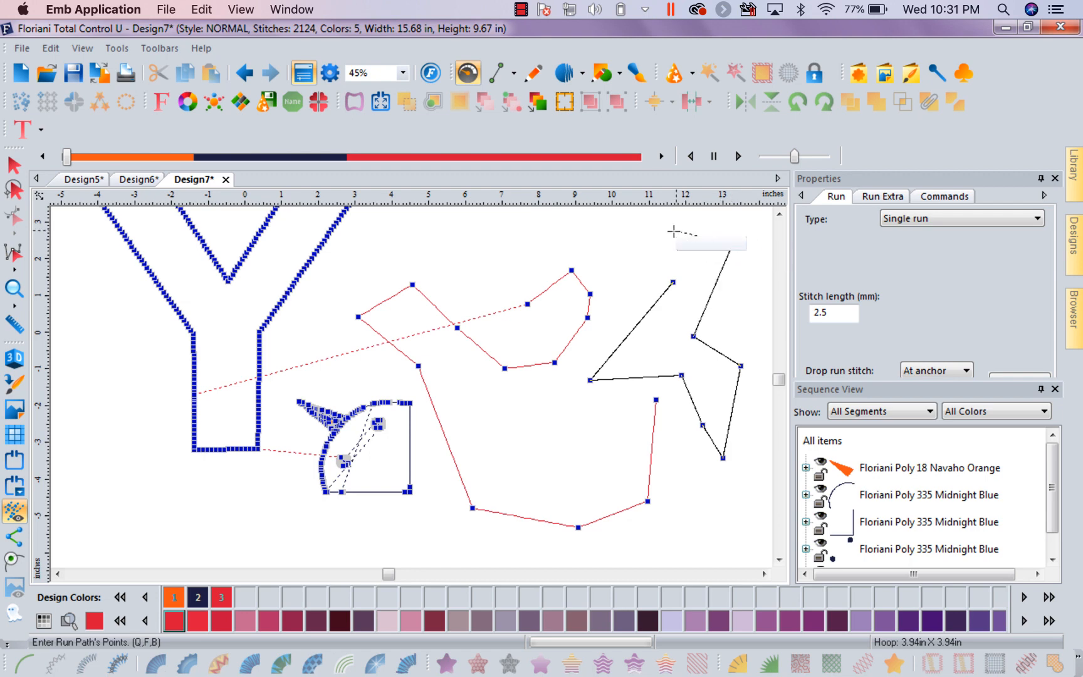
{"action": "left_click", "coordinate": [658, 228]}
{"action": "left_click", "coordinate": [648, 251]}
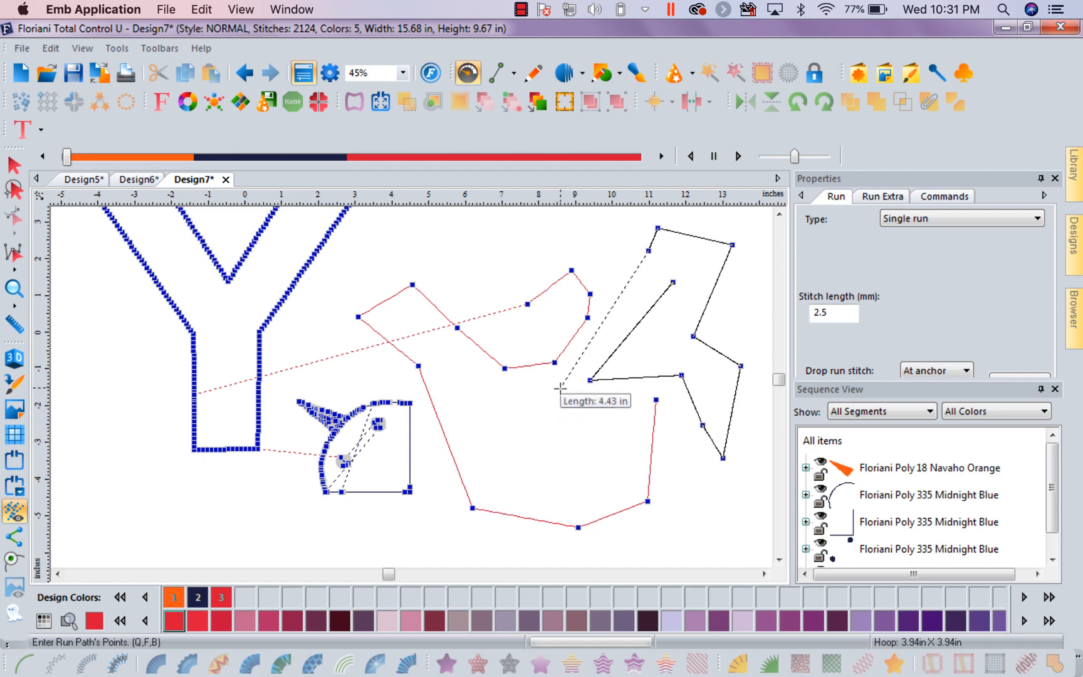
{"action": "key", "text": "Return"}
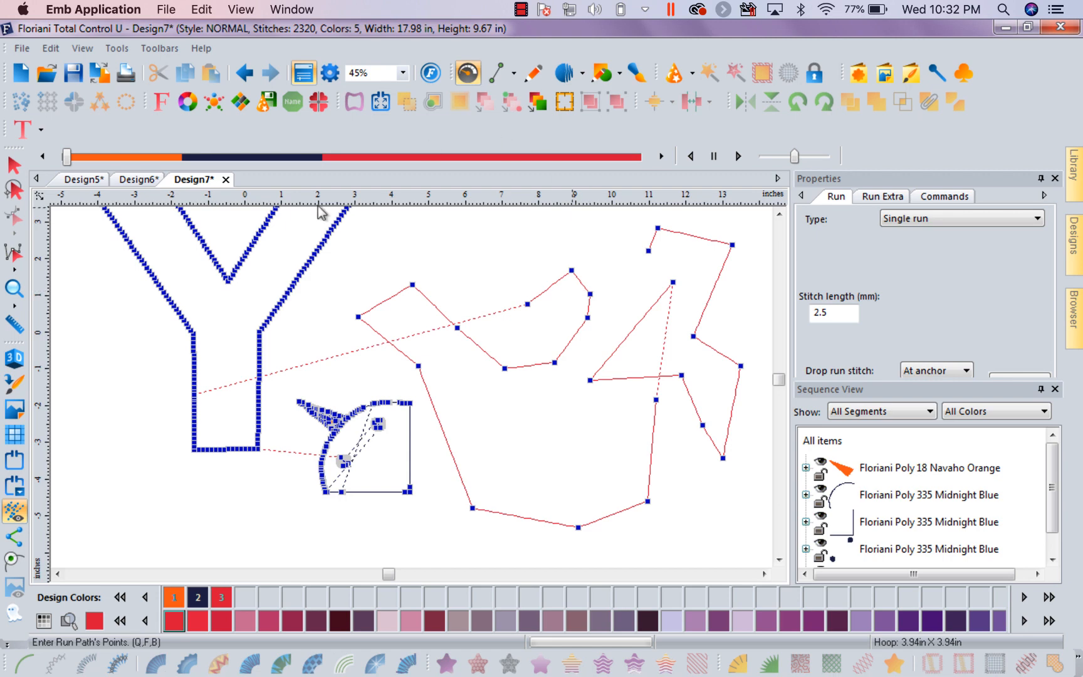
Review the Show Backdrop below Grid option in the View preferences and close the preferences without accepting changes
{"action": "left_click", "coordinate": [116, 49]}
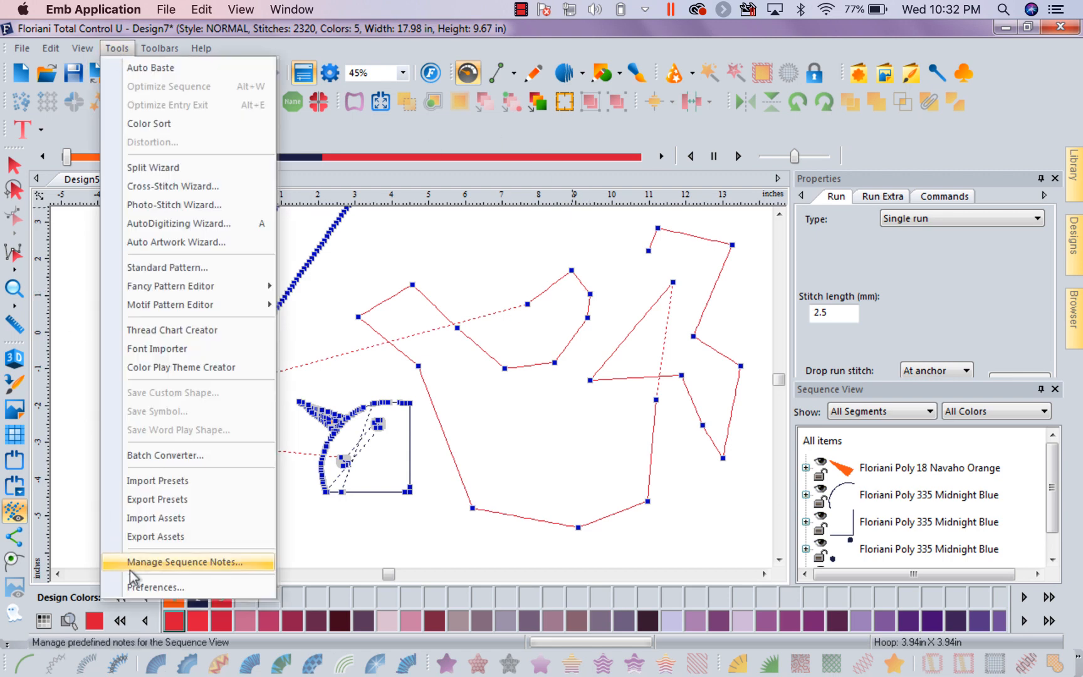
{"action": "left_click", "coordinate": [144, 584]}
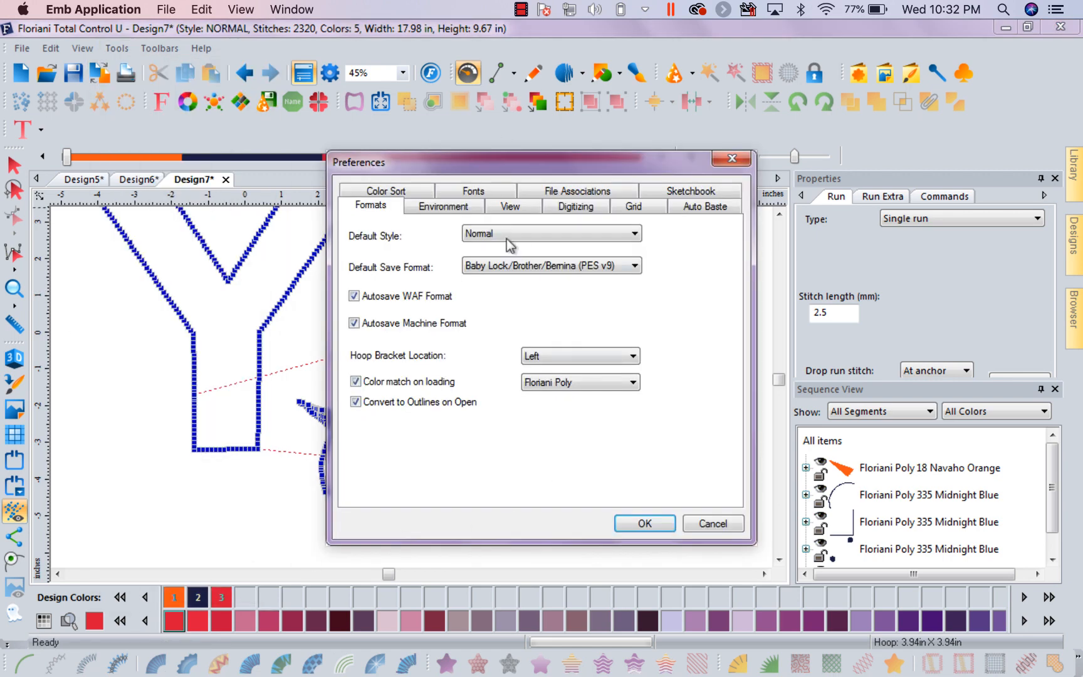
{"action": "left_click", "coordinate": [510, 206]}
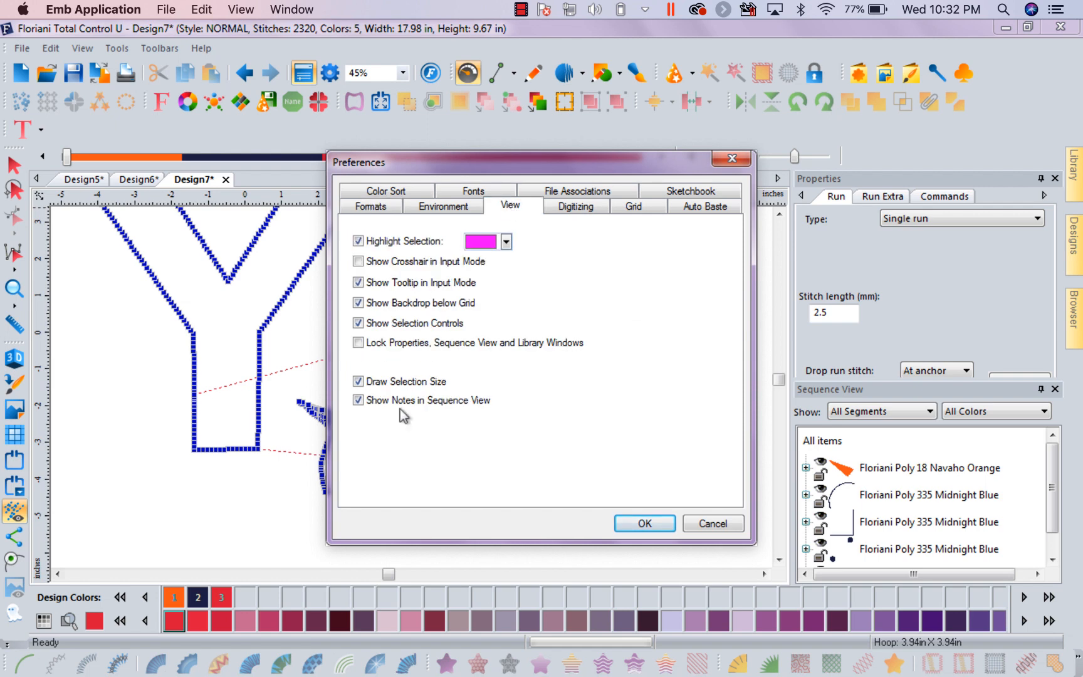
{"action": "left_click", "coordinate": [731, 158]}
Create a new blank design and switch to Design5 with the caterpillar backdrop
{"action": "left_click", "coordinate": [19, 74]}
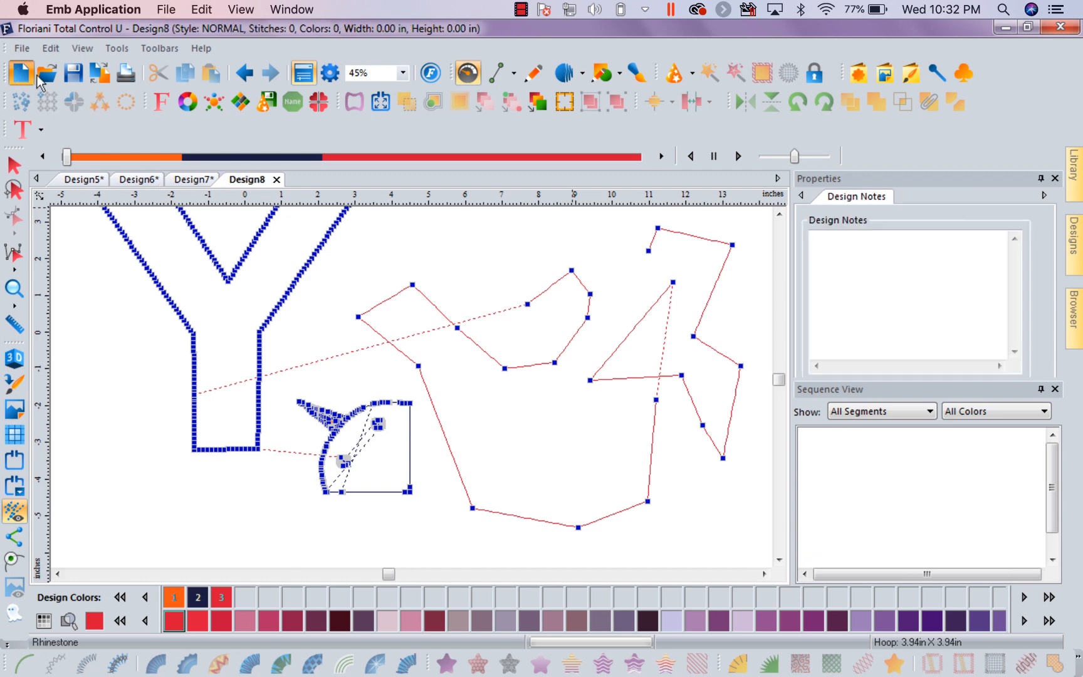
{"action": "left_click", "coordinate": [148, 181]}
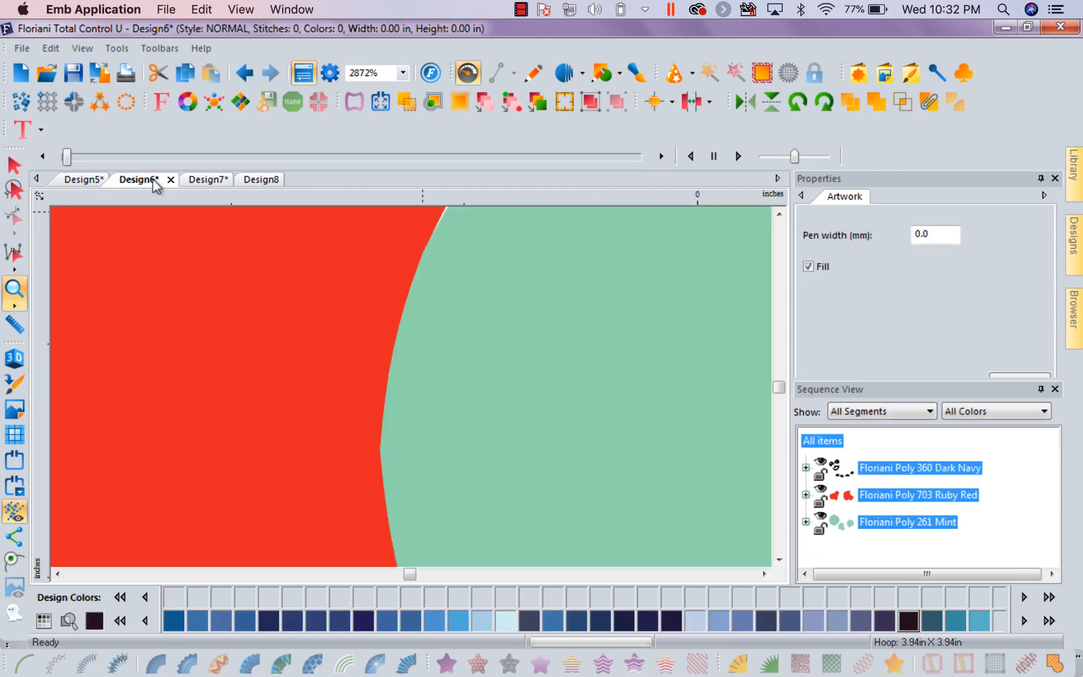
{"action": "left_click", "coordinate": [84, 180]}
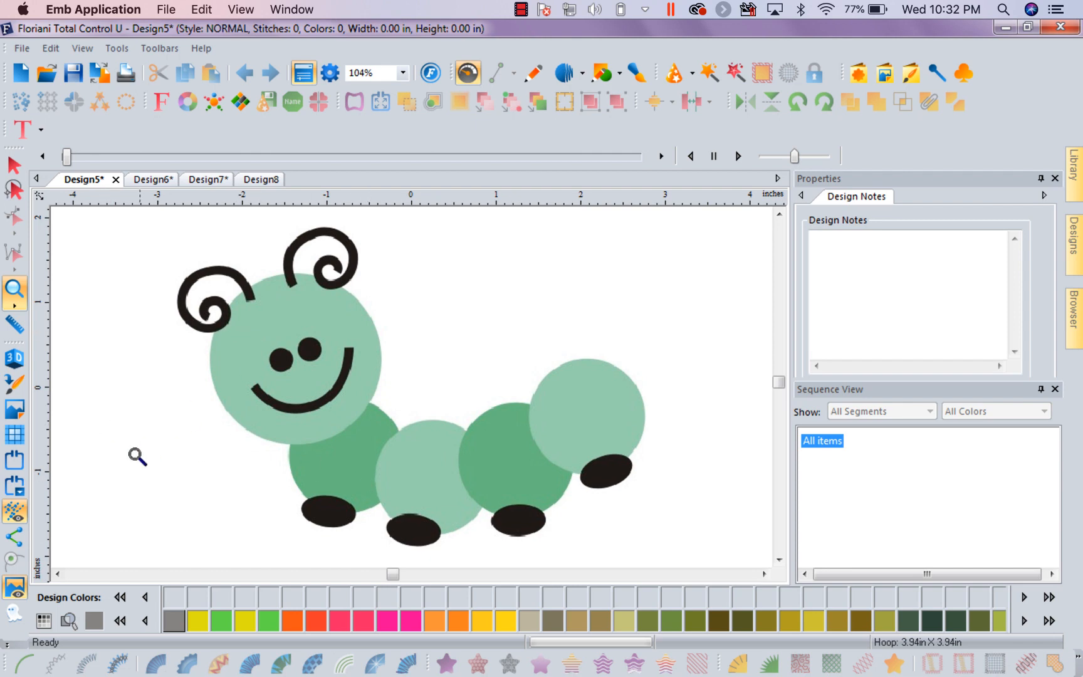
Show the grid over the caterpillar backdrop and hide it again
{"action": "left_click", "coordinate": [15, 435]}
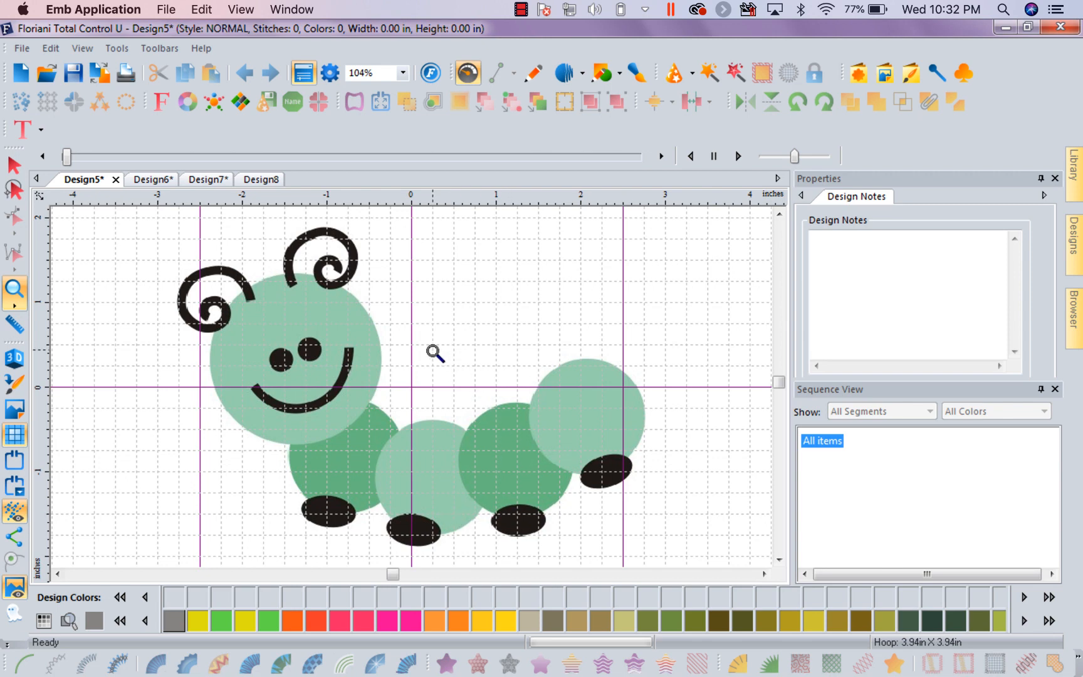
{"action": "left_click", "coordinate": [17, 435]}
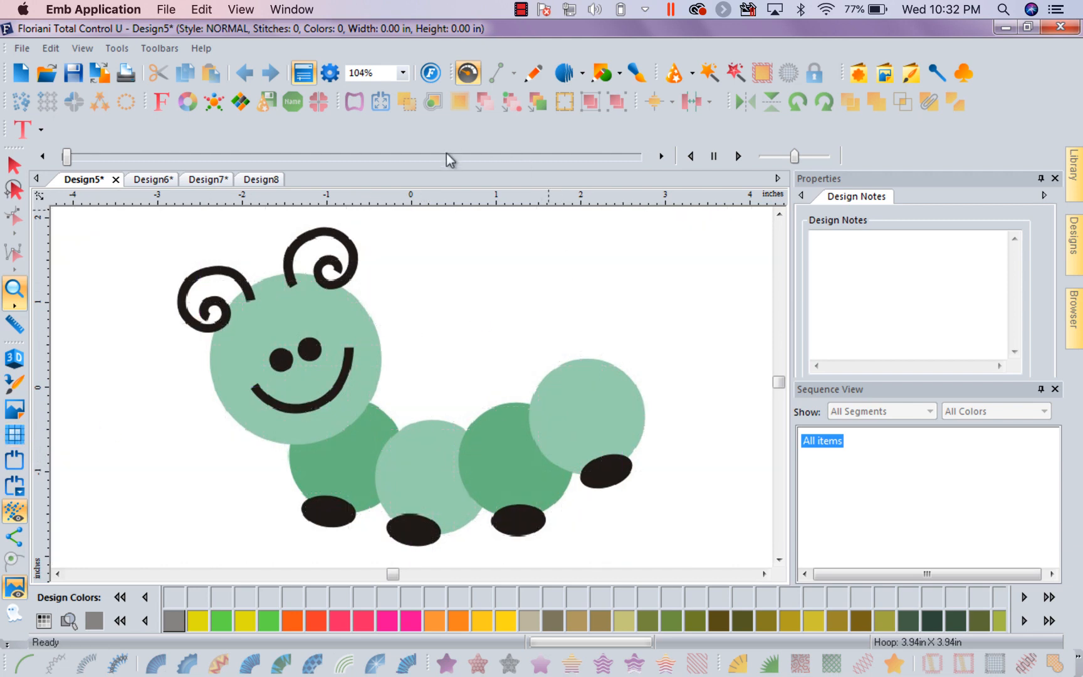
Review the View options and the Grid preferences, including the spacing color choices, and accept the preferences without changing anything
{"action": "left_click", "coordinate": [133, 50]}
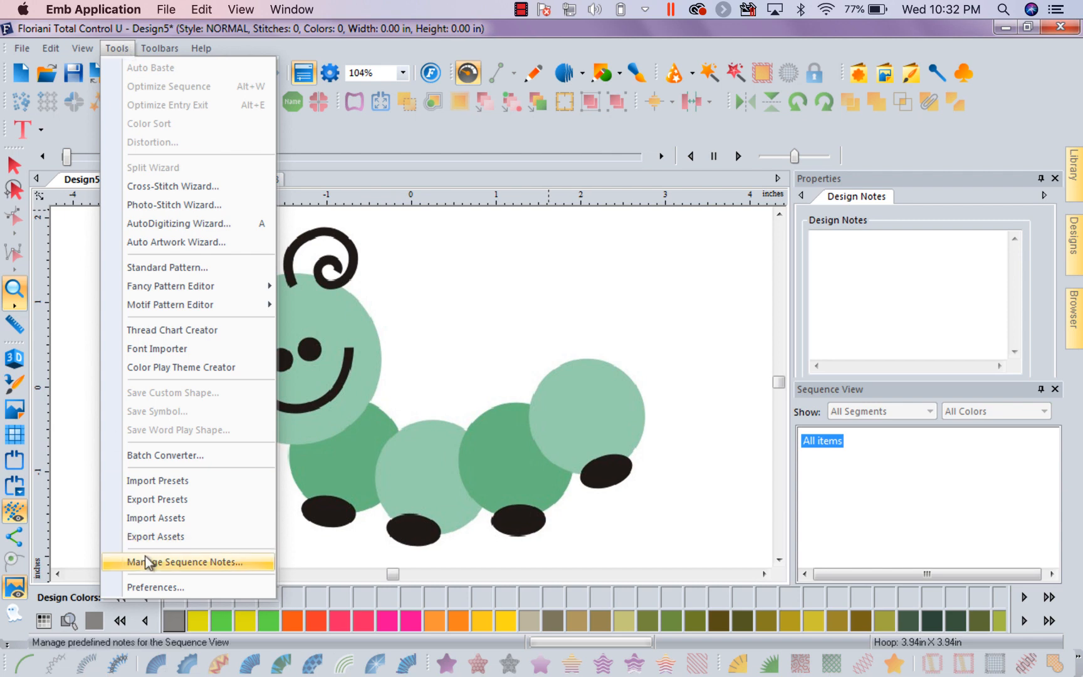
{"action": "left_click", "coordinate": [146, 587]}
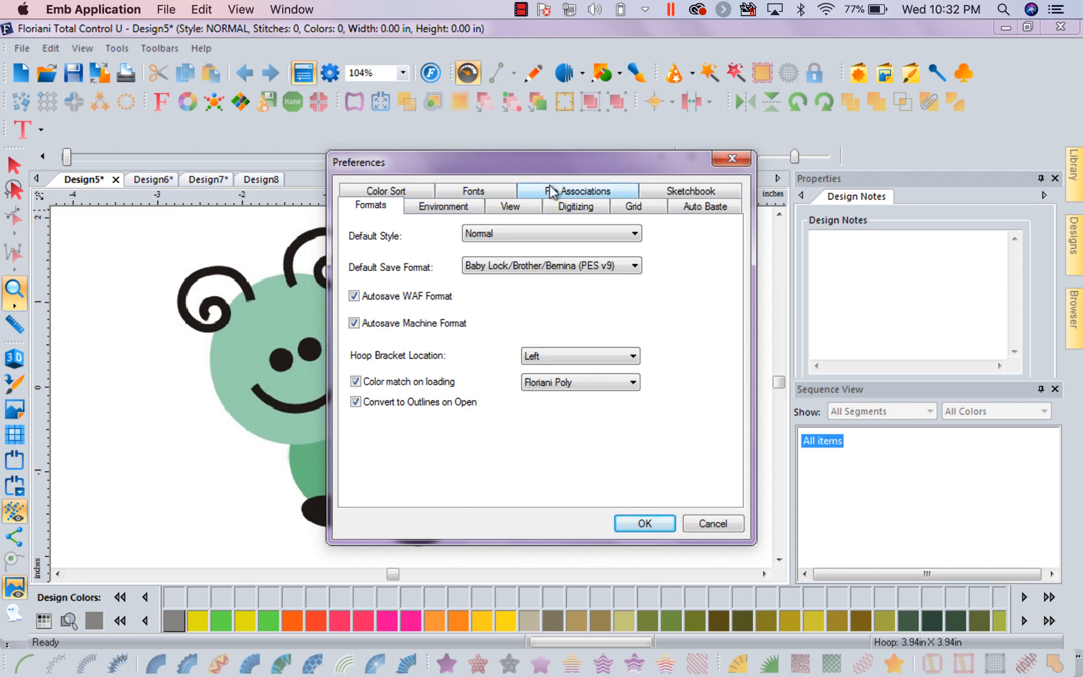
{"action": "left_click", "coordinate": [522, 207]}
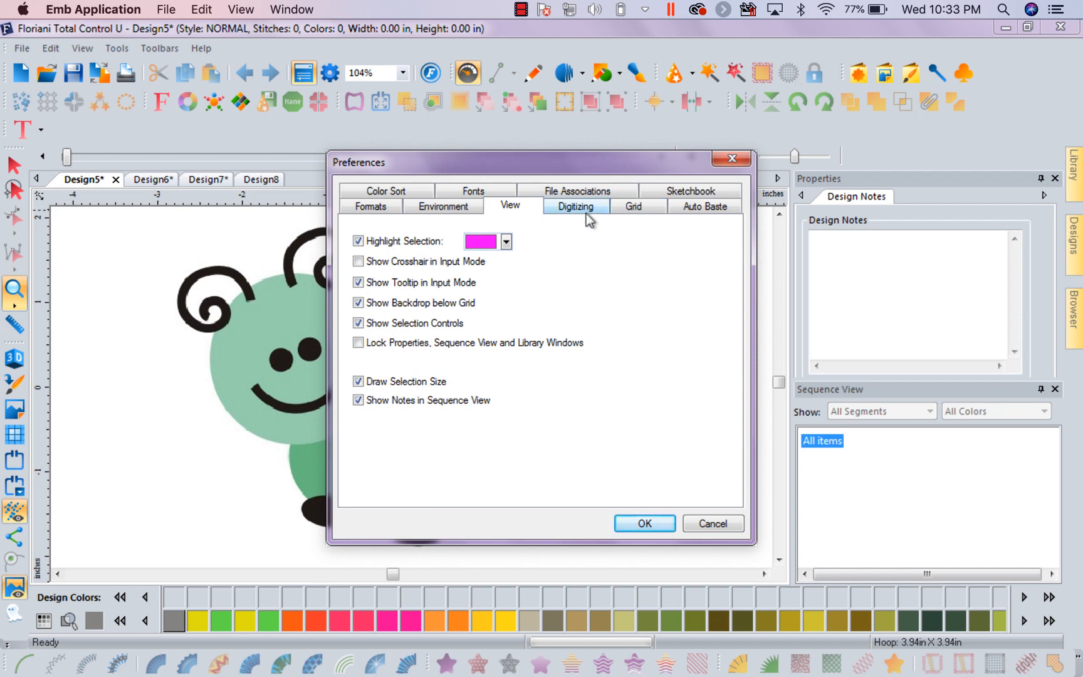
{"action": "left_click", "coordinate": [643, 211]}
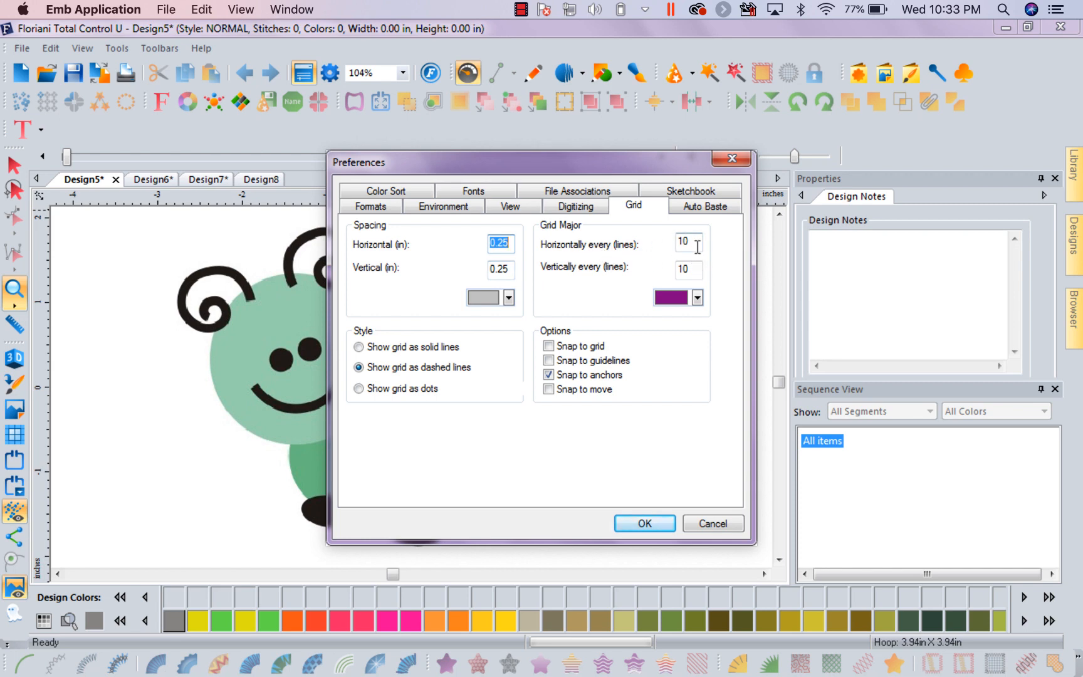
{"action": "left_click", "coordinate": [509, 298]}
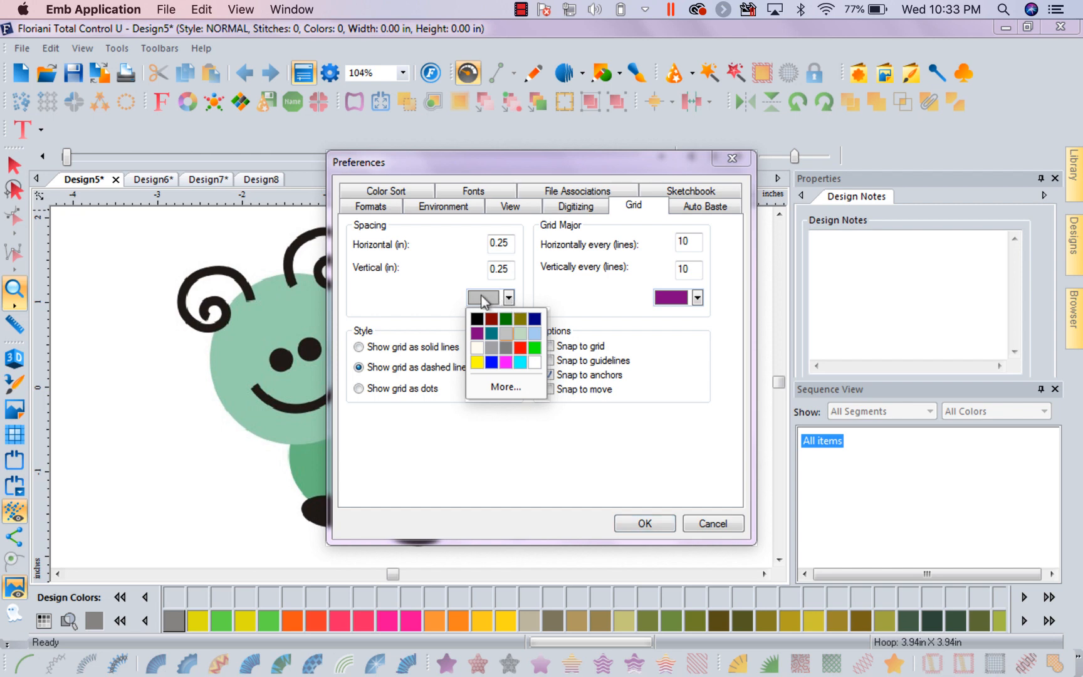
{"action": "left_click", "coordinate": [509, 298]}
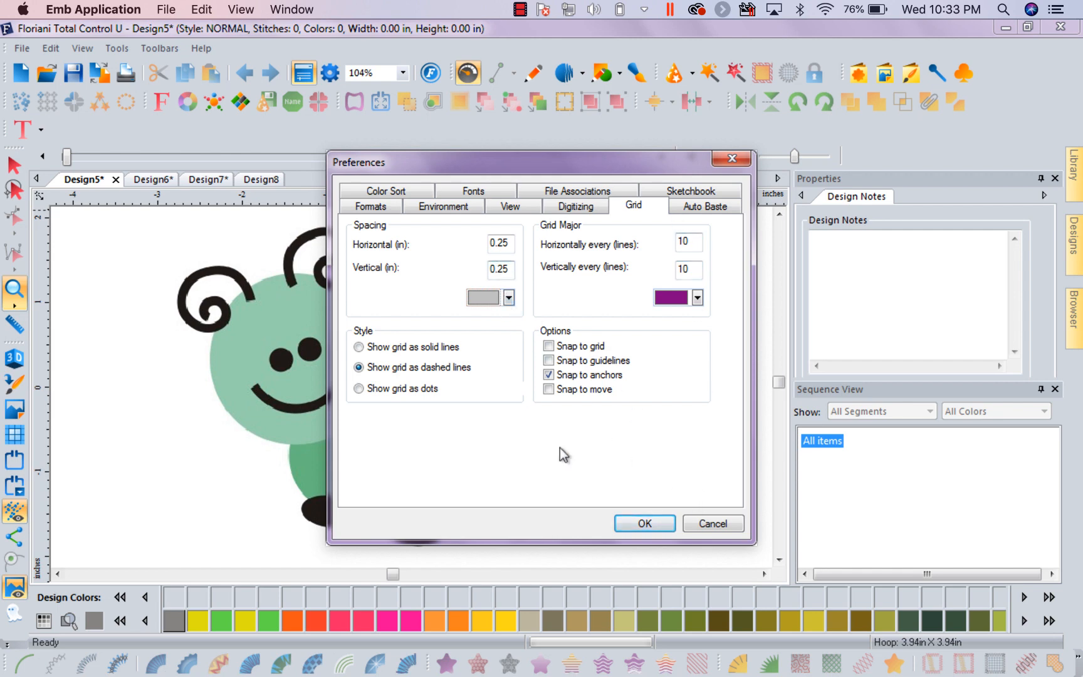
{"action": "left_click", "coordinate": [650, 520]}
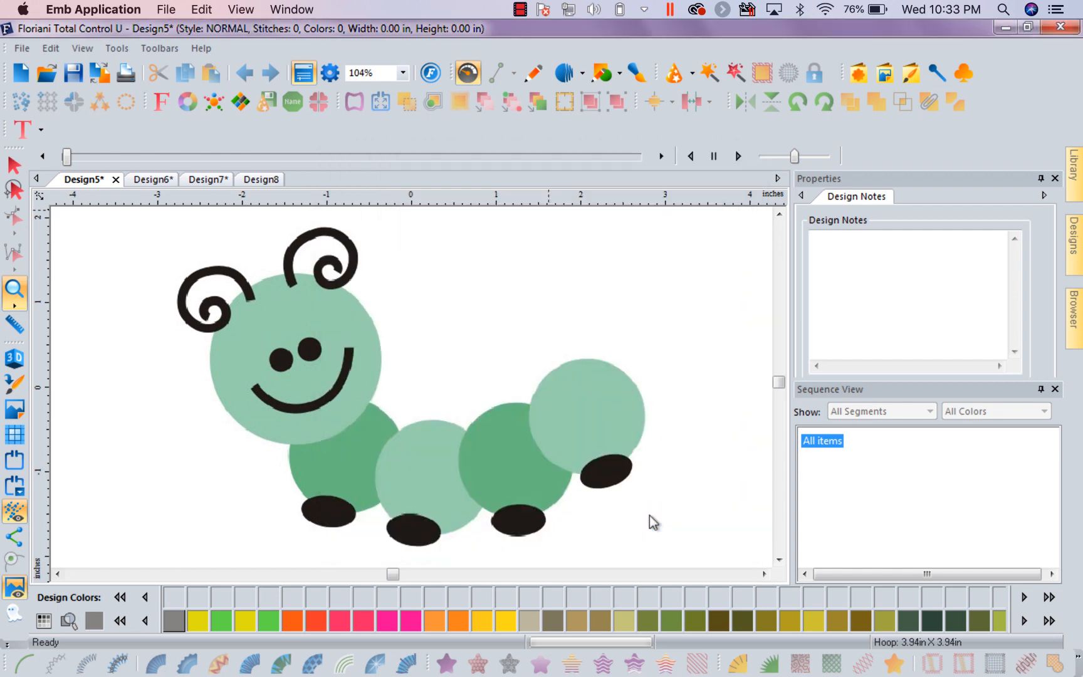
Show the grid over the caterpillar and set its style to solid lines in the Grid preferences
{"action": "left_click", "coordinate": [15, 439]}
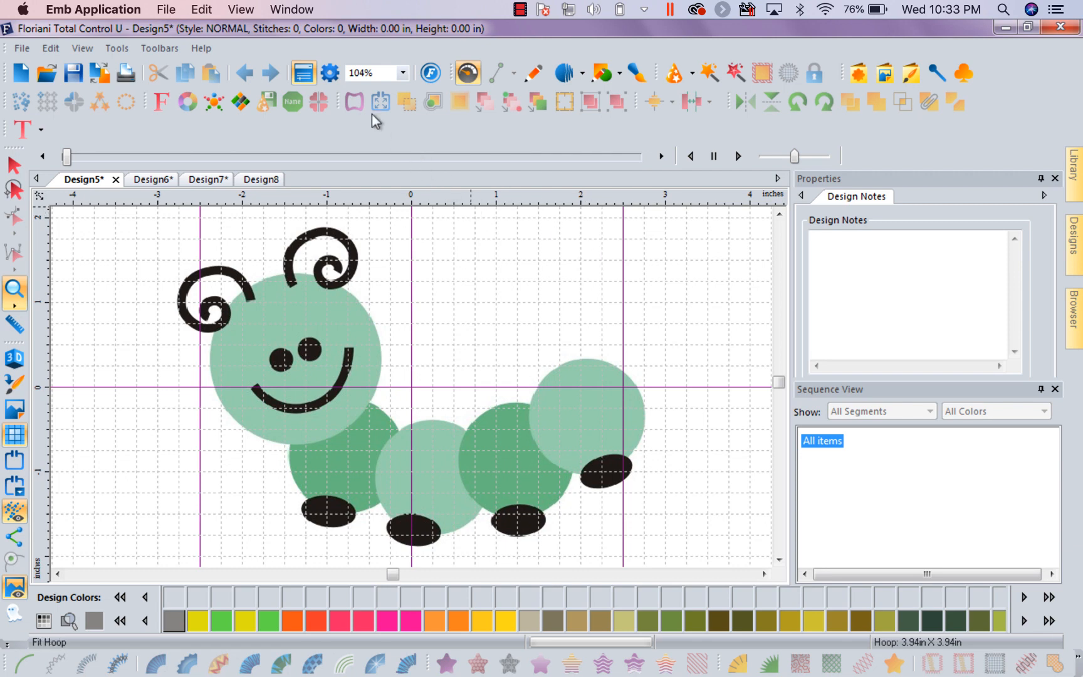
{"action": "left_click", "coordinate": [117, 49]}
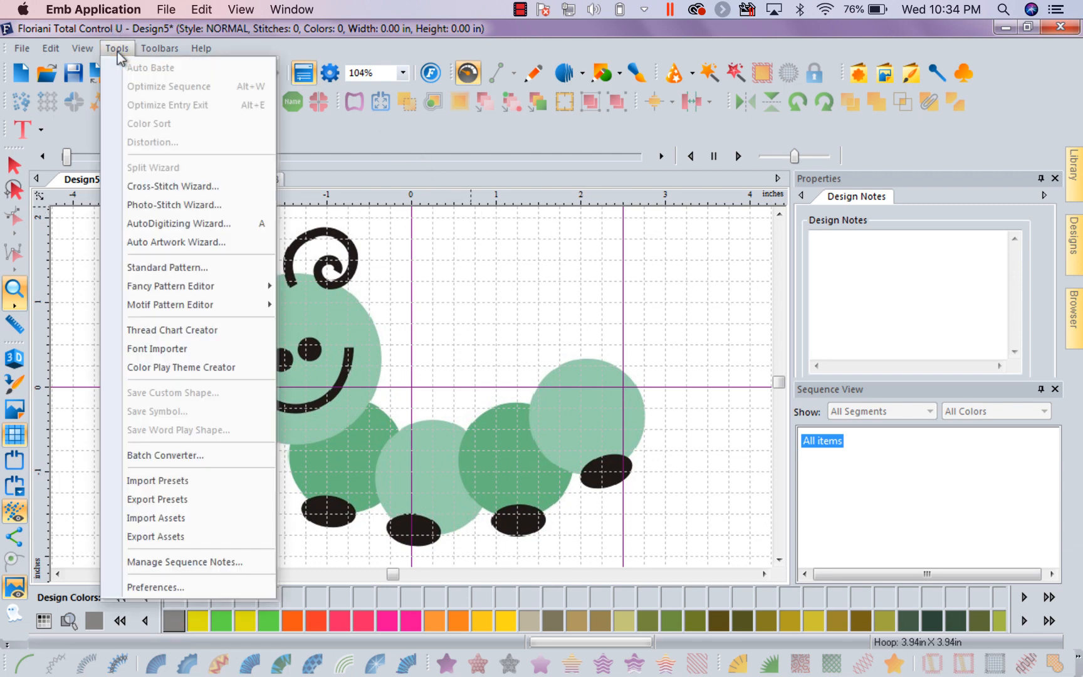
{"action": "left_click", "coordinate": [218, 587]}
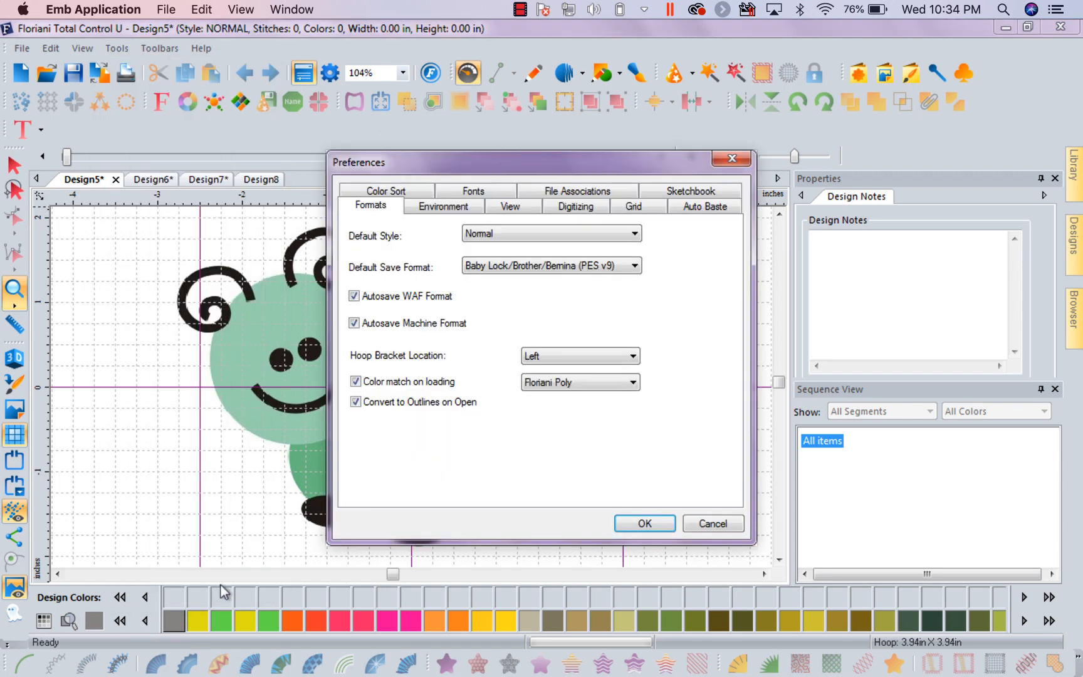
{"action": "left_click", "coordinate": [641, 214]}
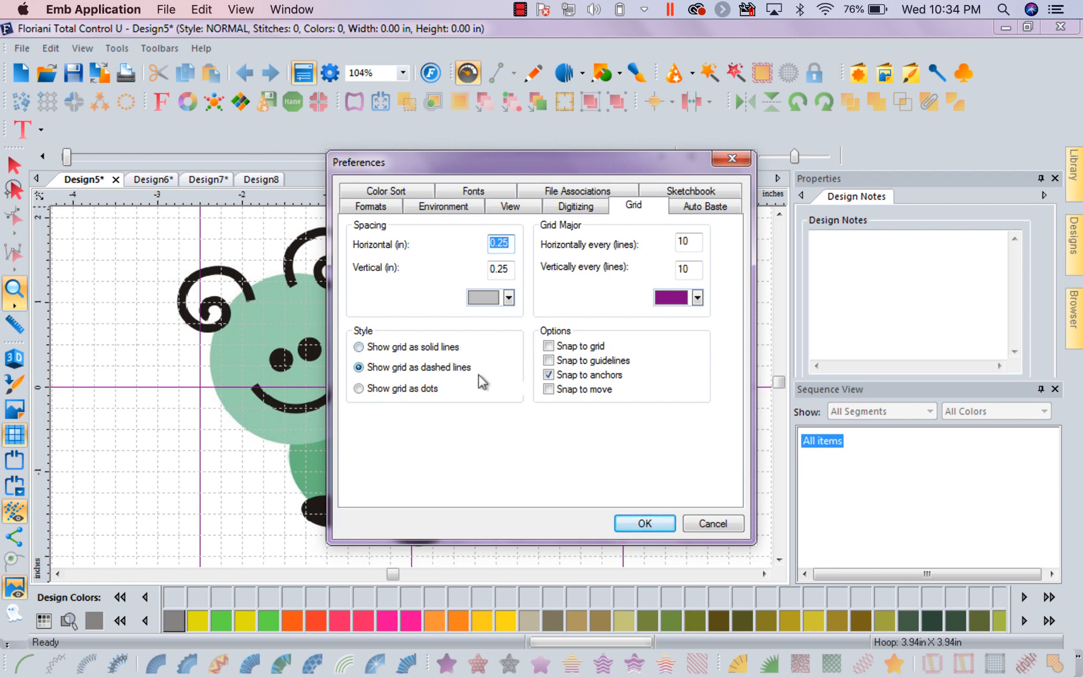
{"action": "left_click", "coordinate": [358, 348]}
{"action": "left_click", "coordinate": [638, 522]}
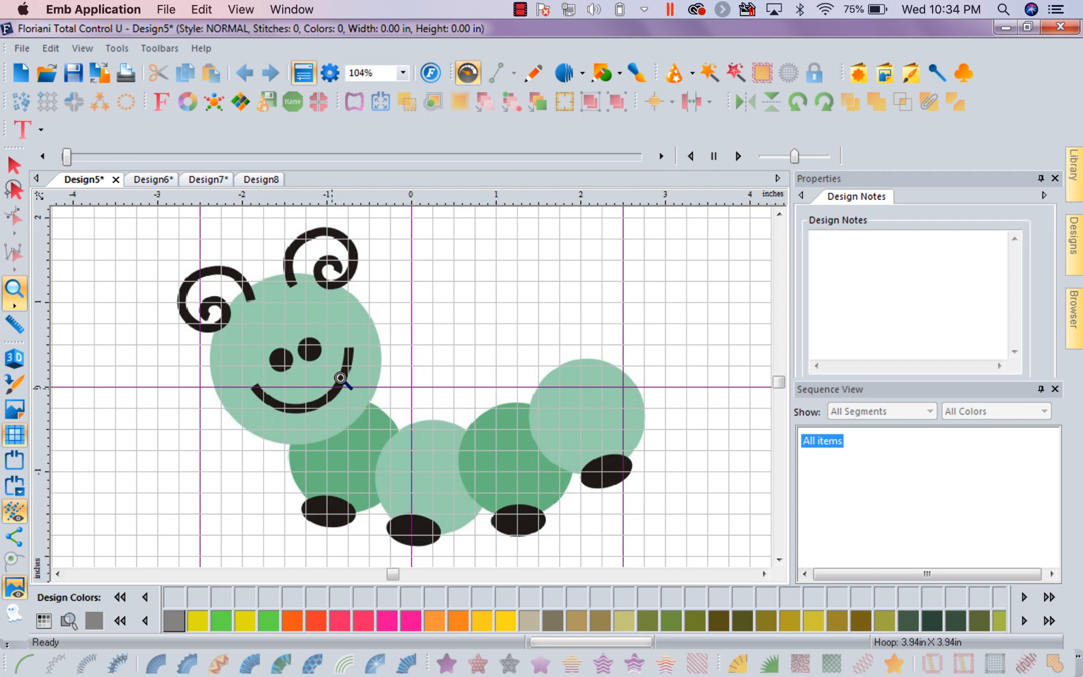
Set the grid style to dashed lines and turn on Snap to grid in the Grid preferences
{"action": "left_click", "coordinate": [403, 75]}
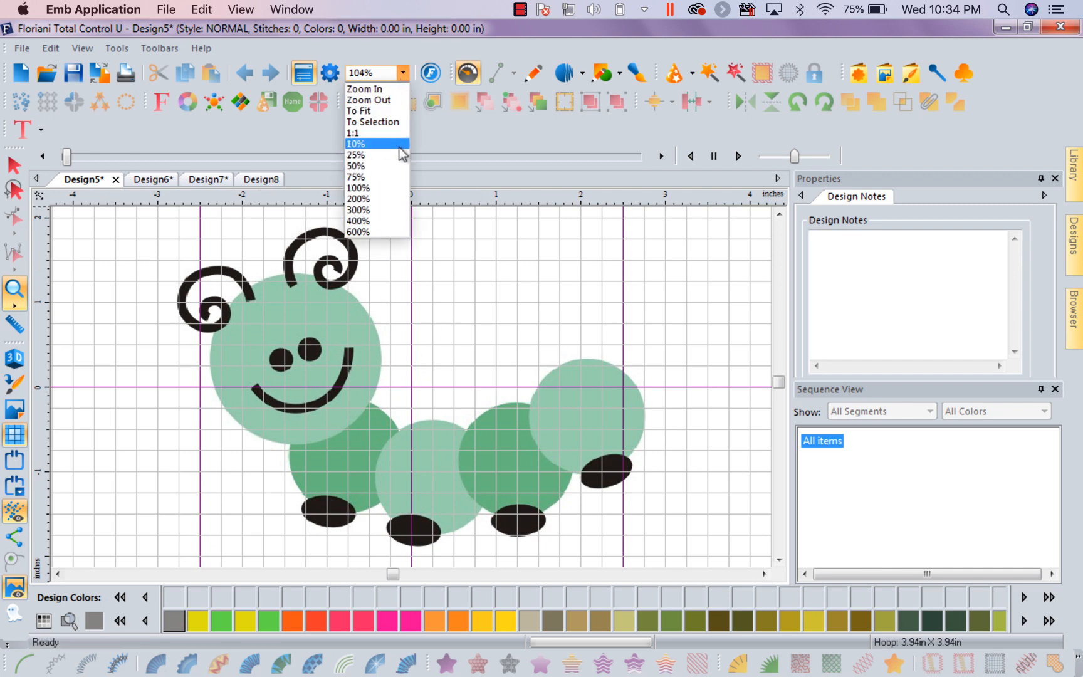
{"action": "left_click", "coordinate": [399, 169]}
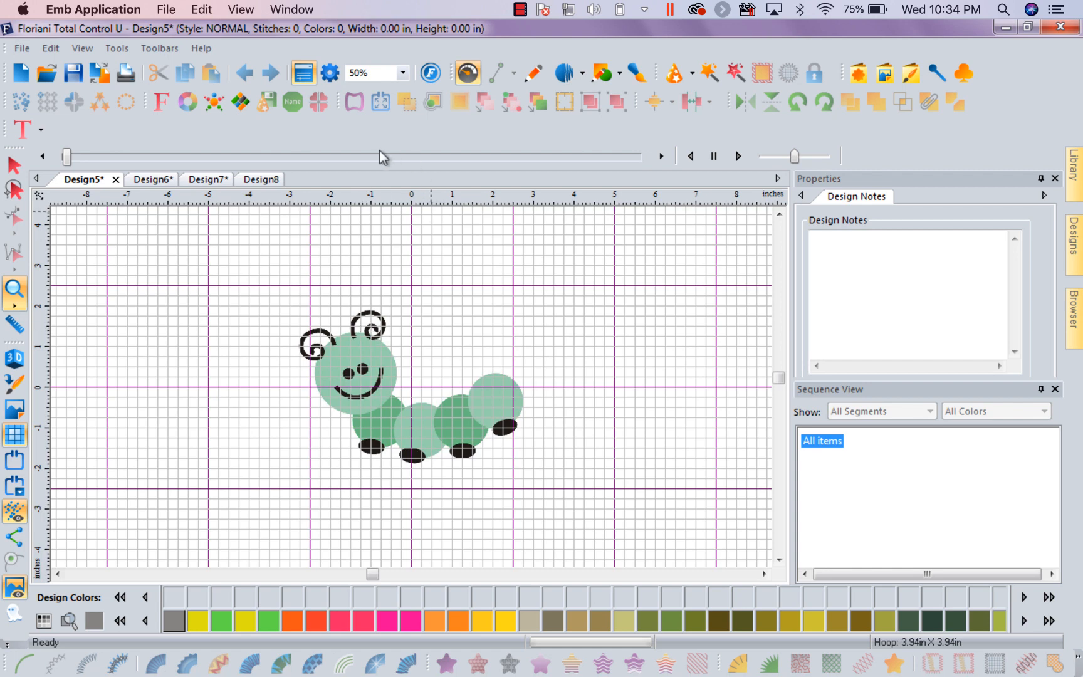
{"action": "left_click", "coordinate": [117, 48]}
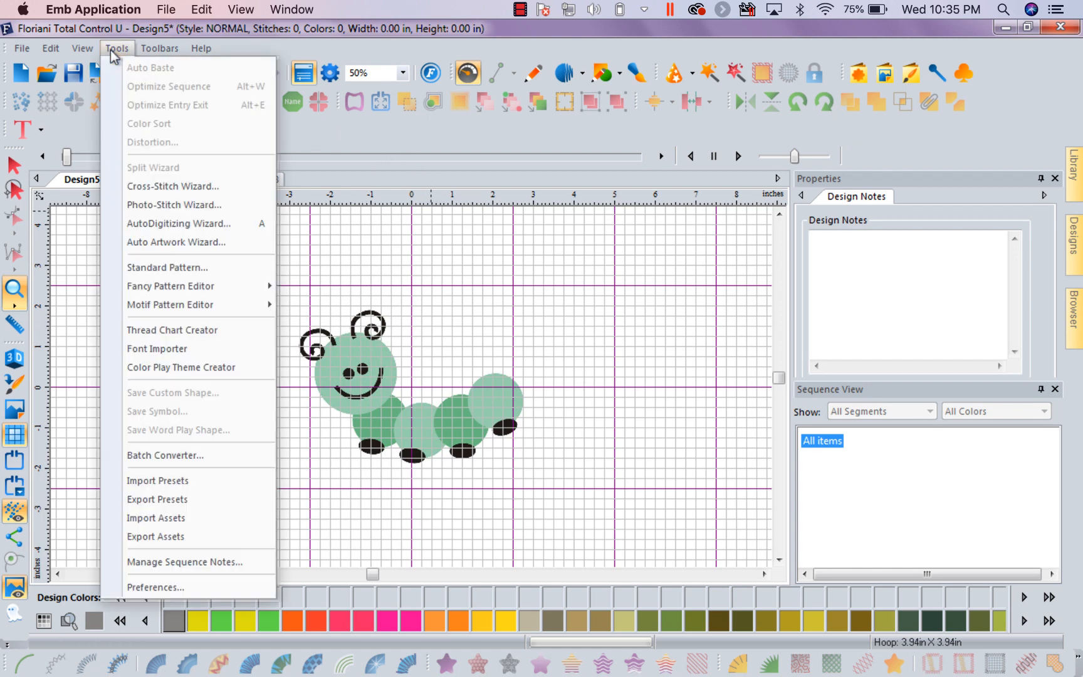
{"action": "left_click", "coordinate": [205, 589]}
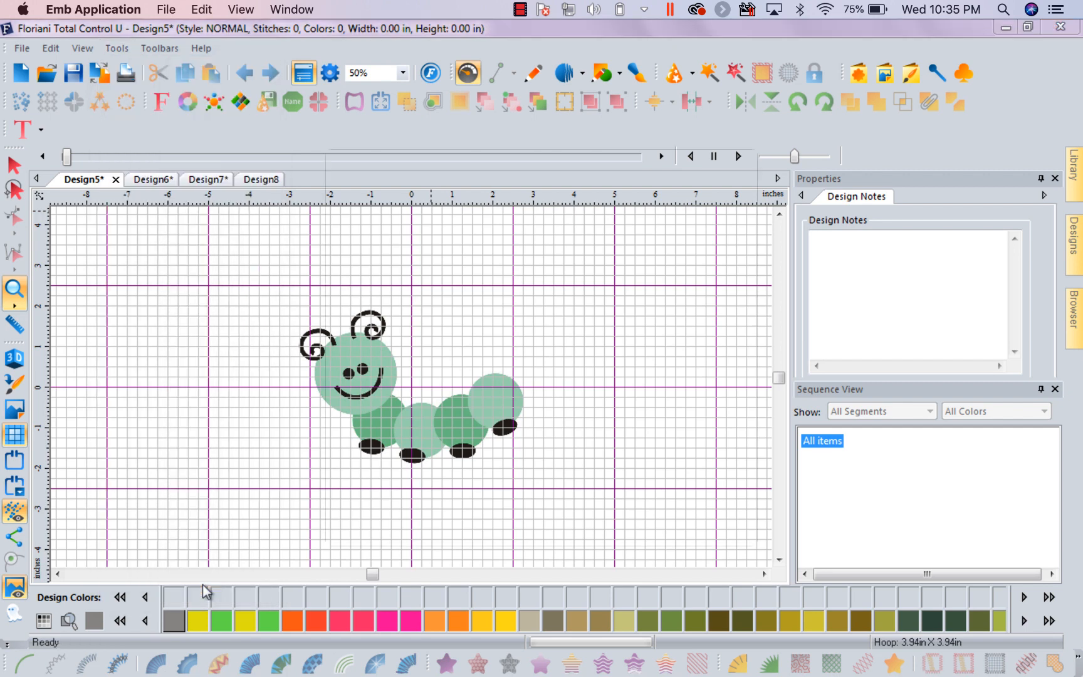
{"action": "left_click", "coordinate": [630, 207]}
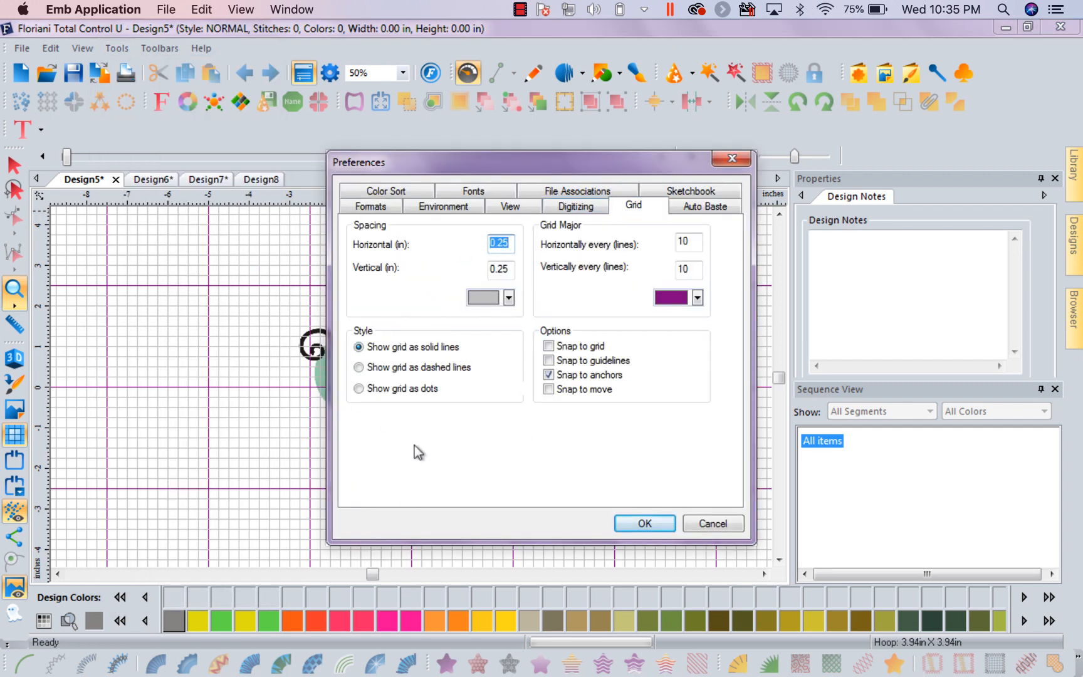
{"action": "left_click", "coordinate": [360, 367]}
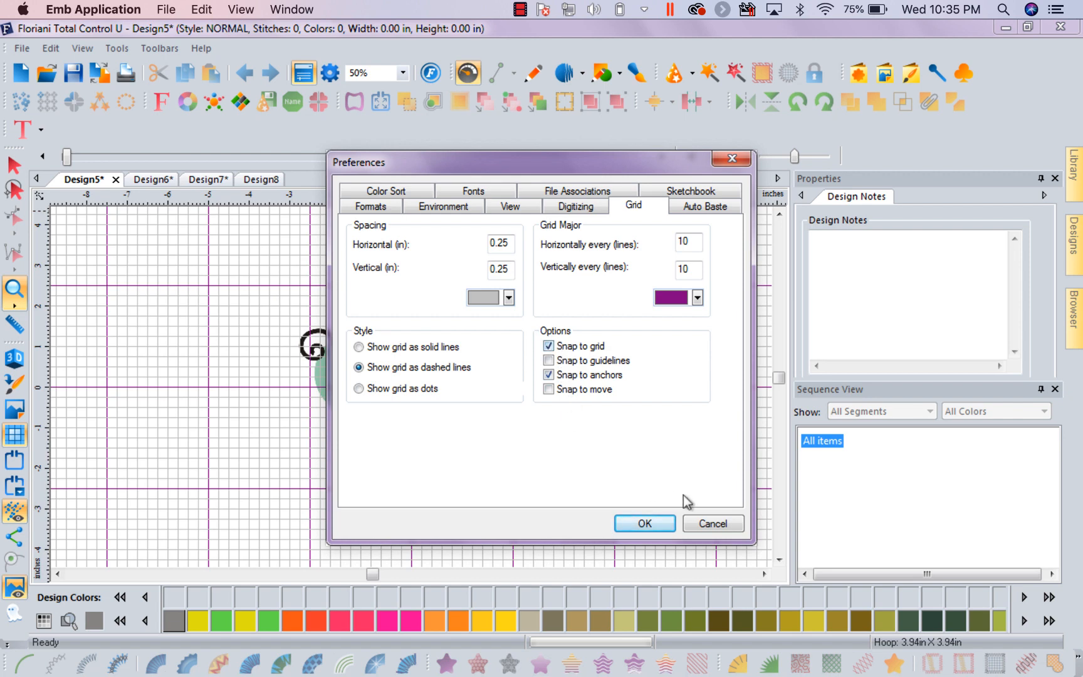
{"action": "left_click", "coordinate": [646, 522]}
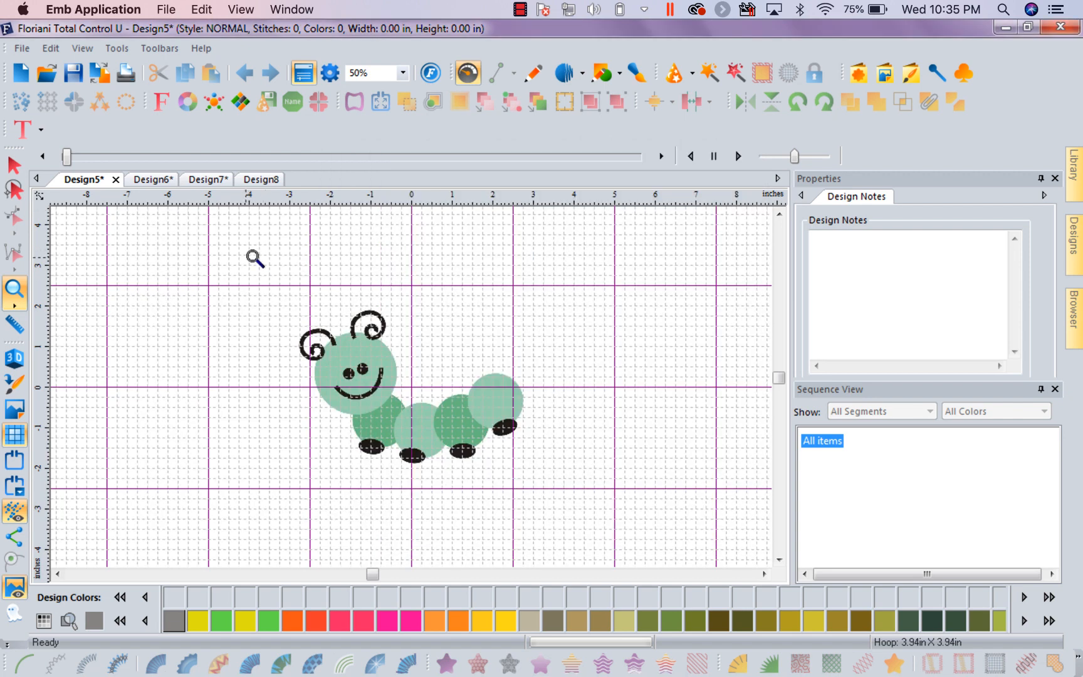
Draw a six-point single run stitch path on grid intersections, upper right of the caterpillar, about 1.75 in wide and 3.25 in high
{"action": "left_click", "coordinate": [14, 166]}
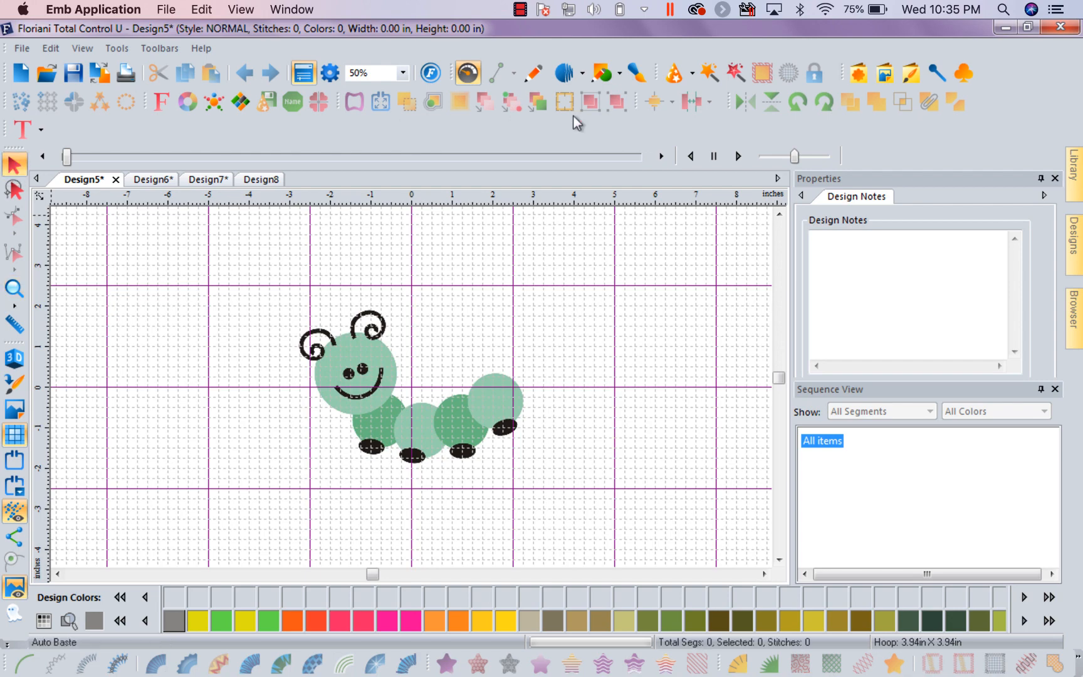
{"action": "left_click", "coordinate": [579, 75]}
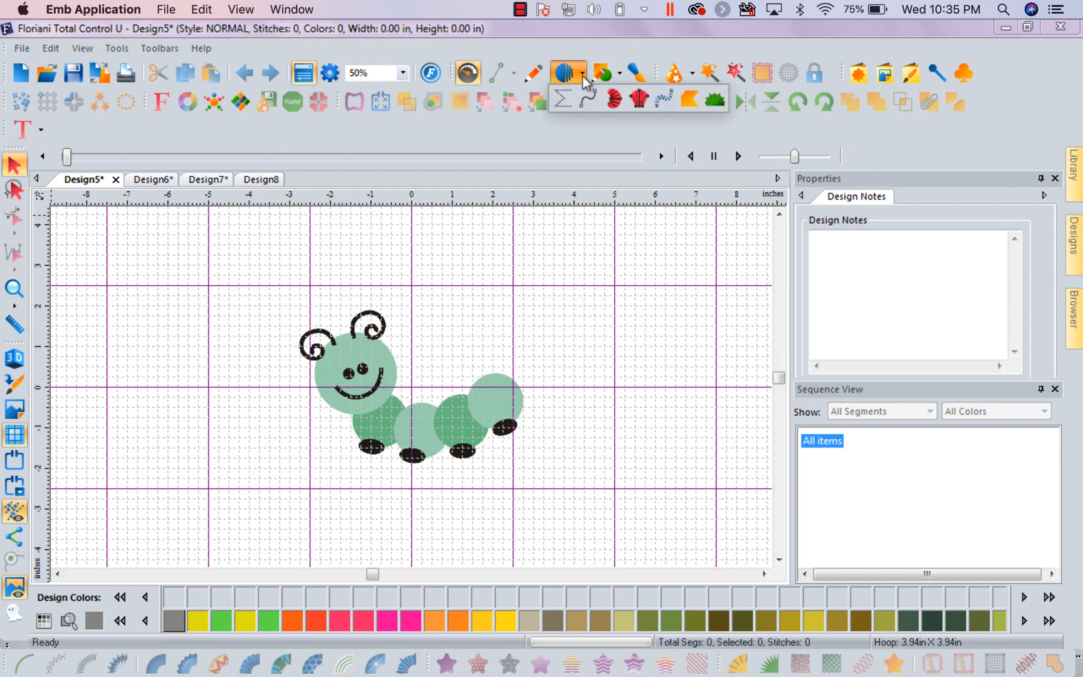
{"action": "left_click", "coordinate": [585, 103]}
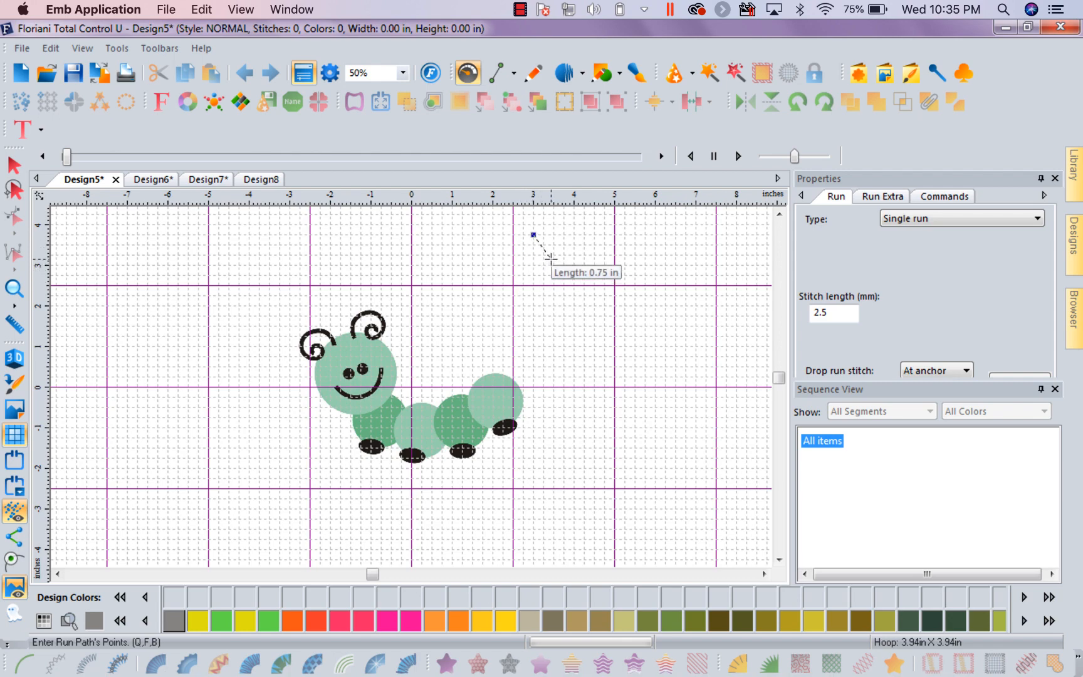
{"action": "left_click", "coordinate": [552, 243]}
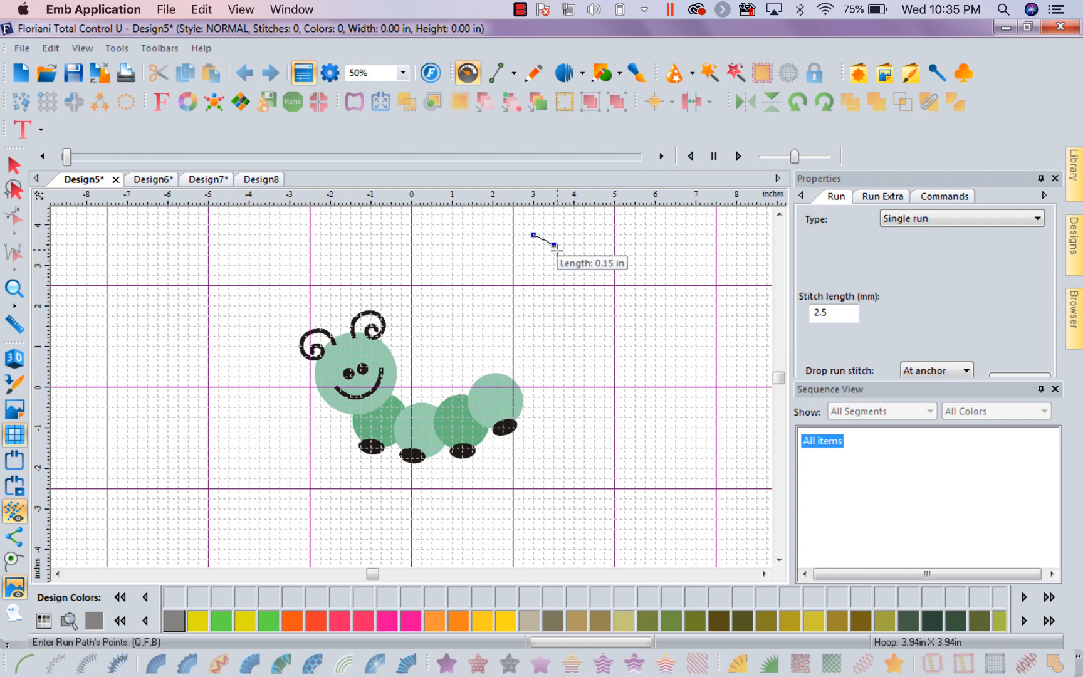
{"action": "left_click", "coordinate": [602, 278]}
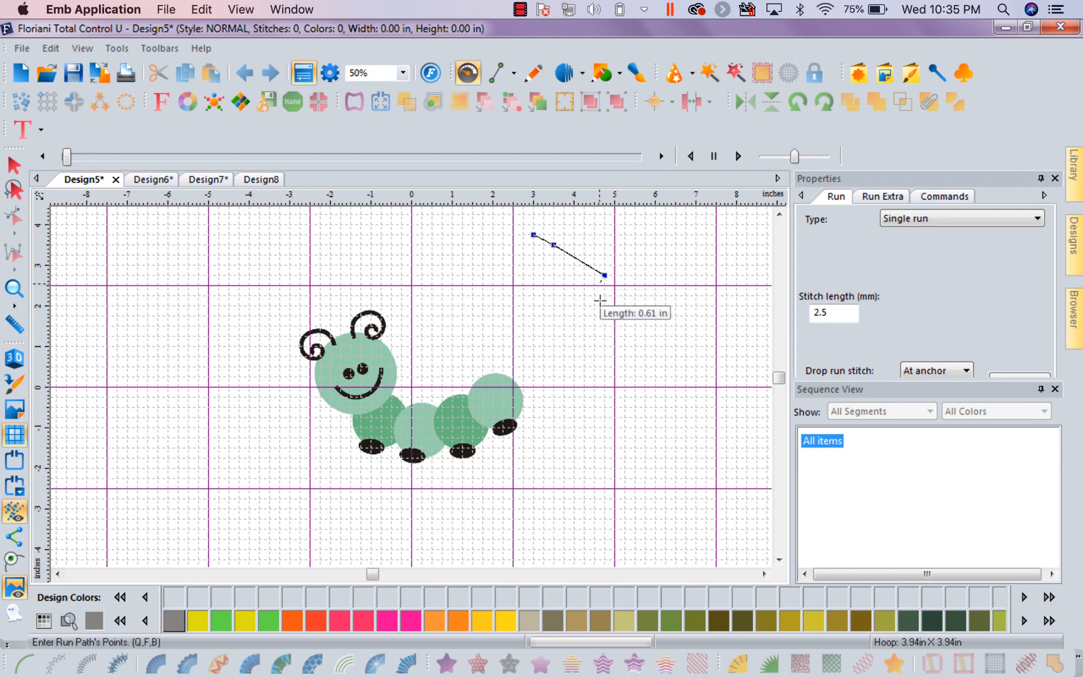
{"action": "left_click", "coordinate": [604, 306]}
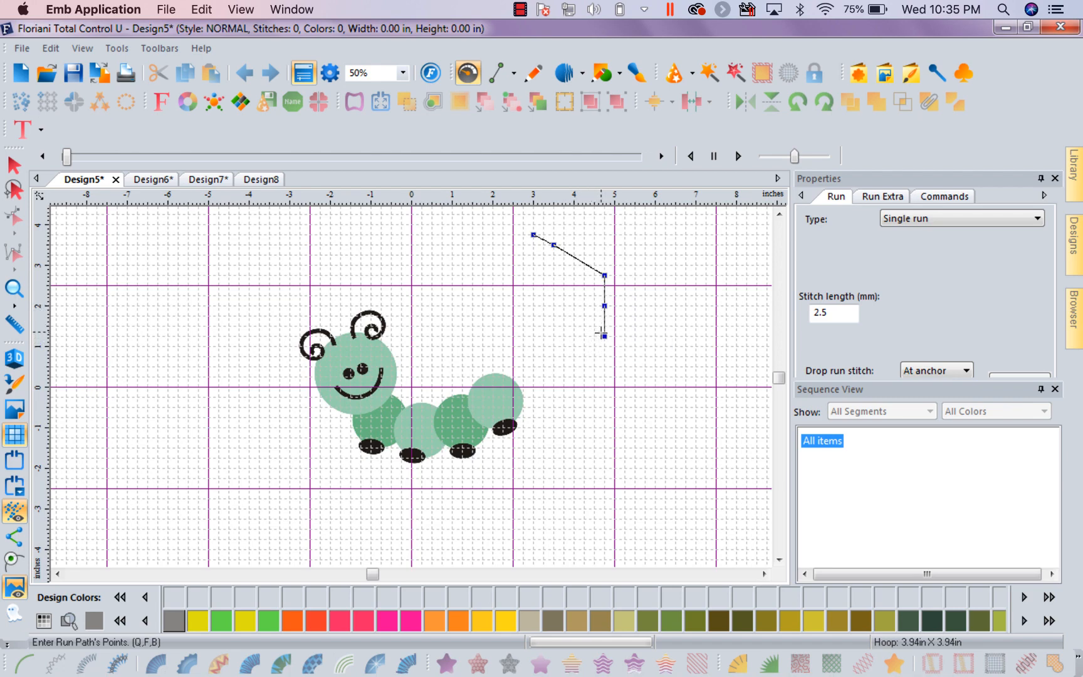
{"action": "left_click", "coordinate": [604, 336]}
{"action": "left_click", "coordinate": [579, 367]}
{"action": "key", "text": "Return"}
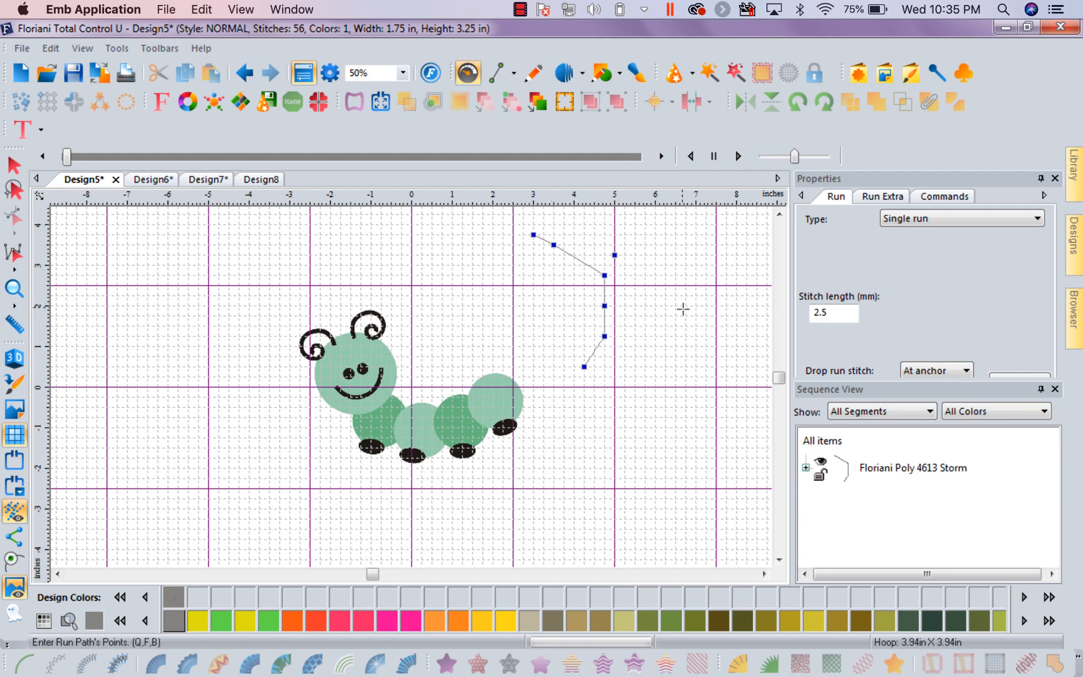
Draw a second, larger four-point run stitch path on grid intersections, curving outside the first path and ending below the caterpillar's last foot
{"action": "left_click", "coordinate": [665, 367]}
{"action": "left_click", "coordinate": [614, 438]}
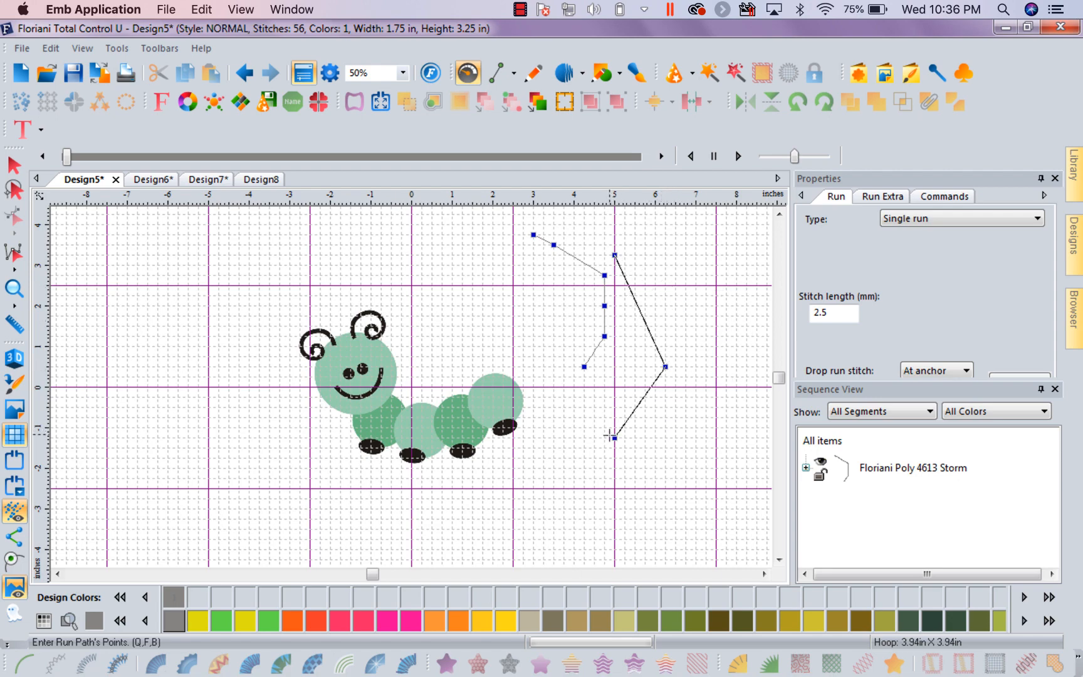
{"action": "left_click", "coordinate": [524, 498]}
{"action": "key", "text": "Return"}
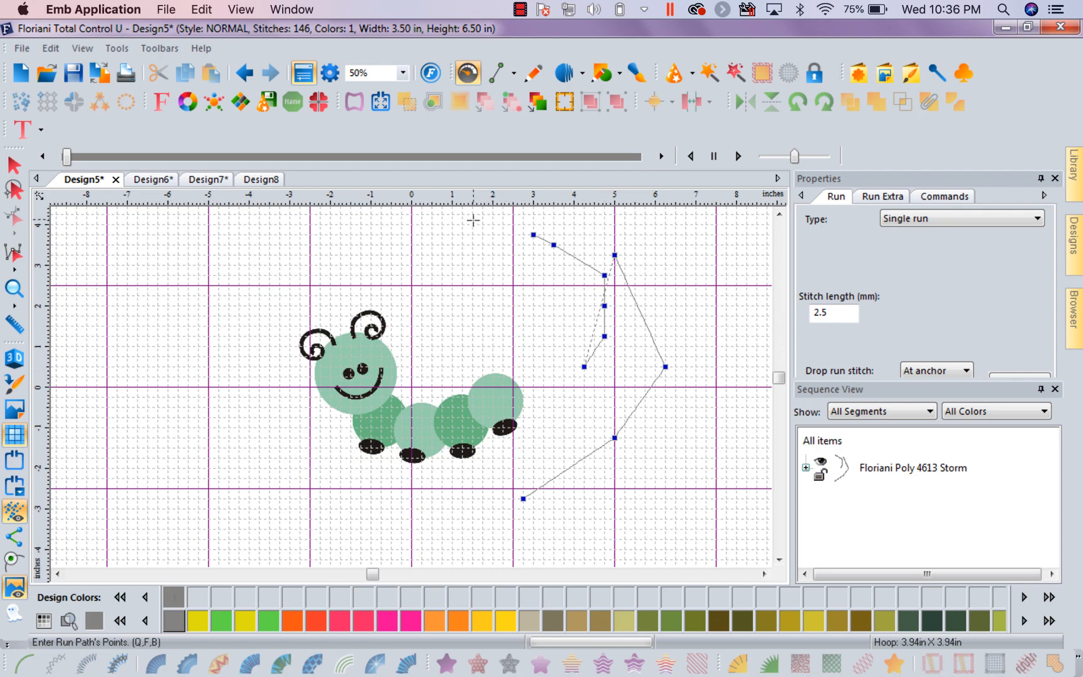
Turn off Snap to grid in the Grid preferences, keeping Snap to anchors on, and accept the preferences
{"action": "left_click", "coordinate": [116, 50]}
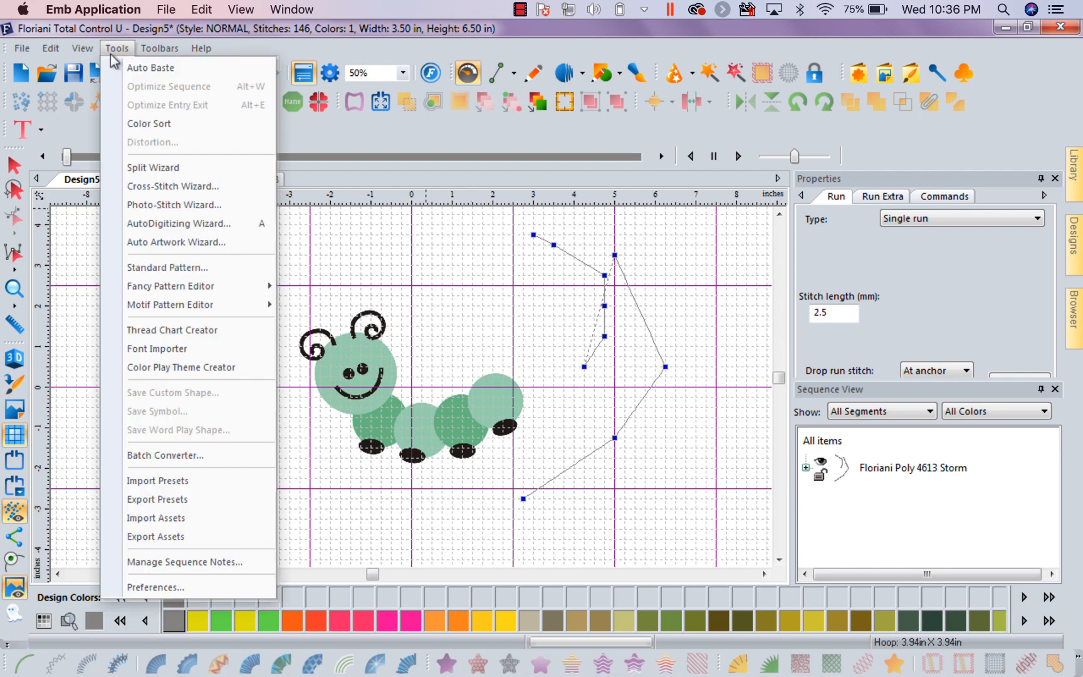
{"action": "left_click", "coordinate": [187, 587]}
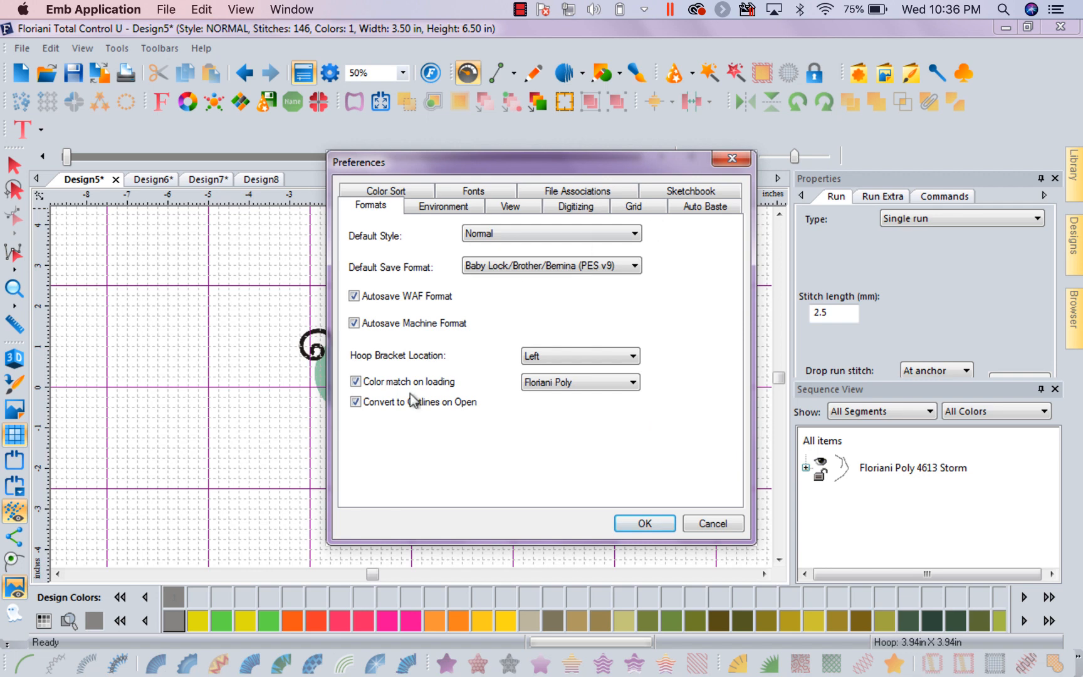
{"action": "left_click", "coordinate": [630, 207]}
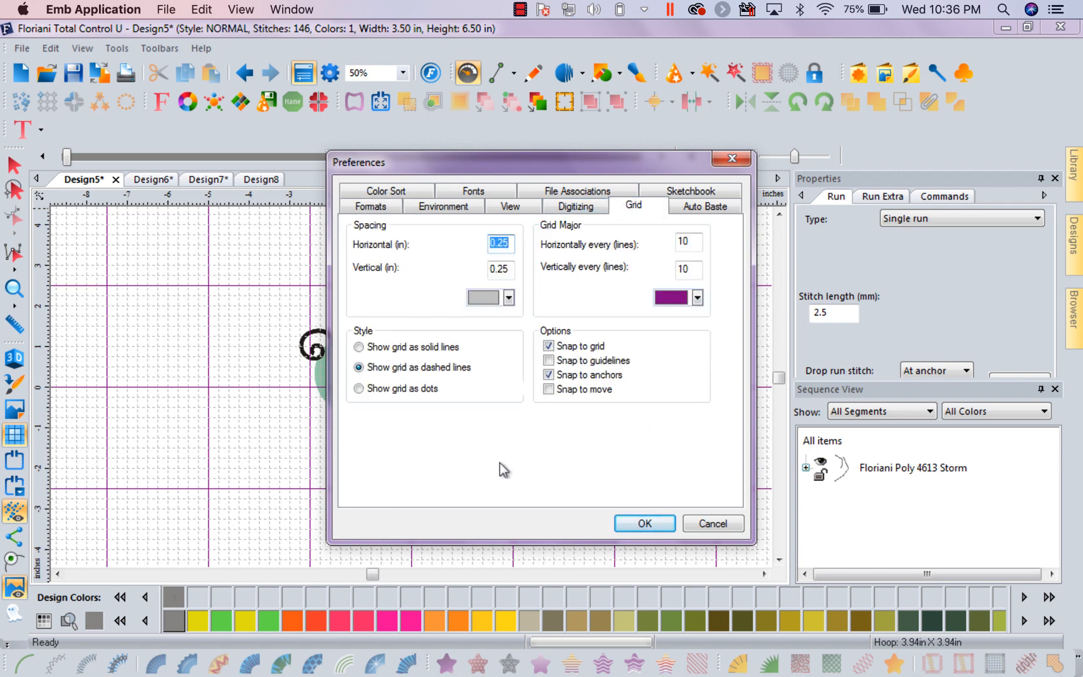
{"action": "left_click", "coordinate": [549, 345]}
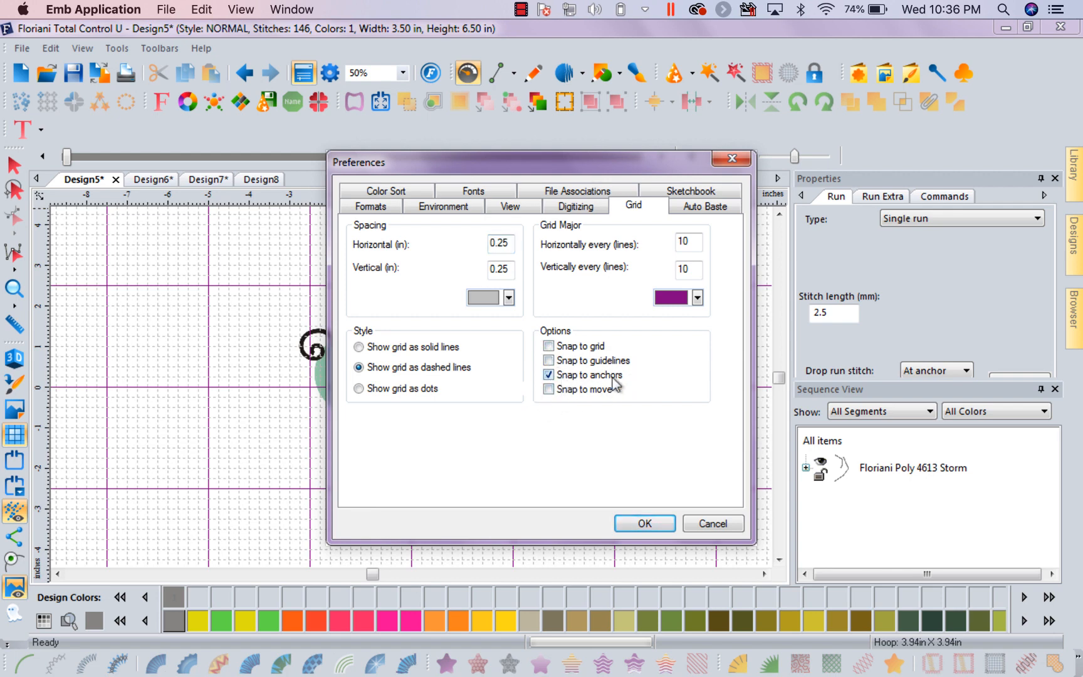
{"action": "left_click", "coordinate": [644, 524]}
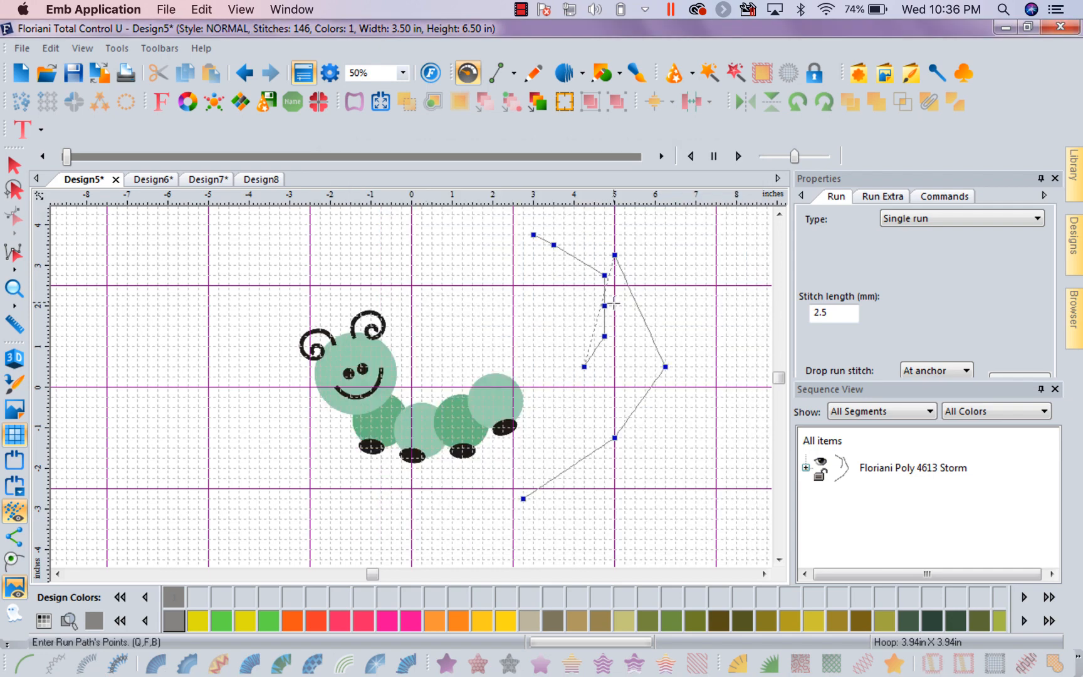
Draw a pink Floriani Poly 2 Firefly run path over the outer path's anchors from its lower end, continuing down the inner path's anchors
{"action": "left_click", "coordinate": [339, 620]}
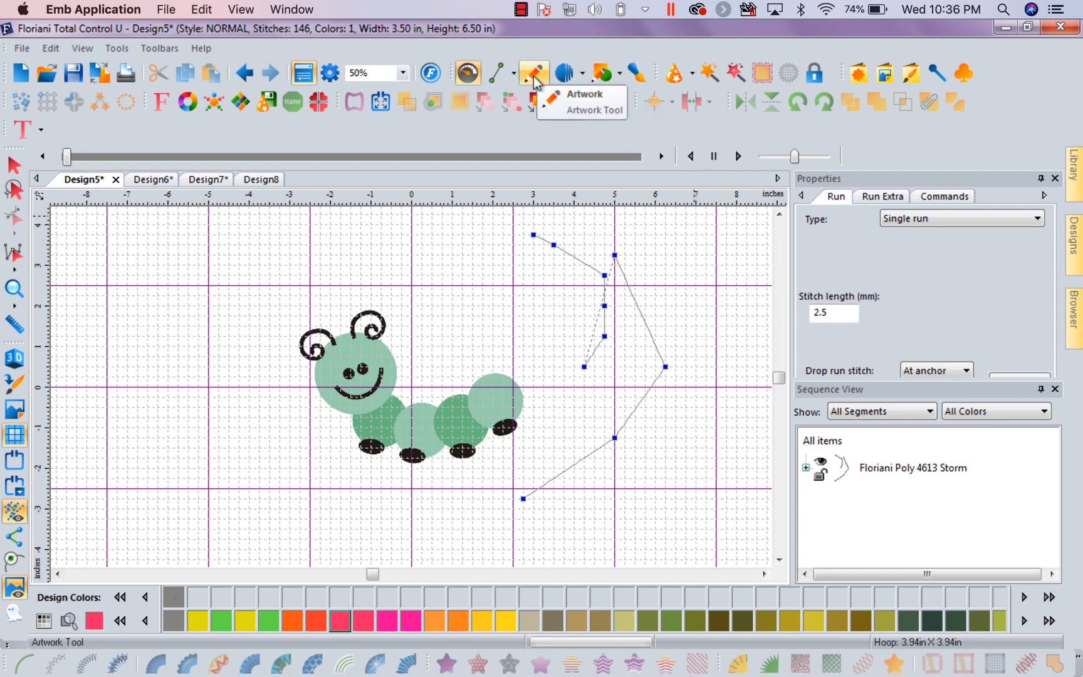
{"action": "left_click", "coordinate": [523, 76]}
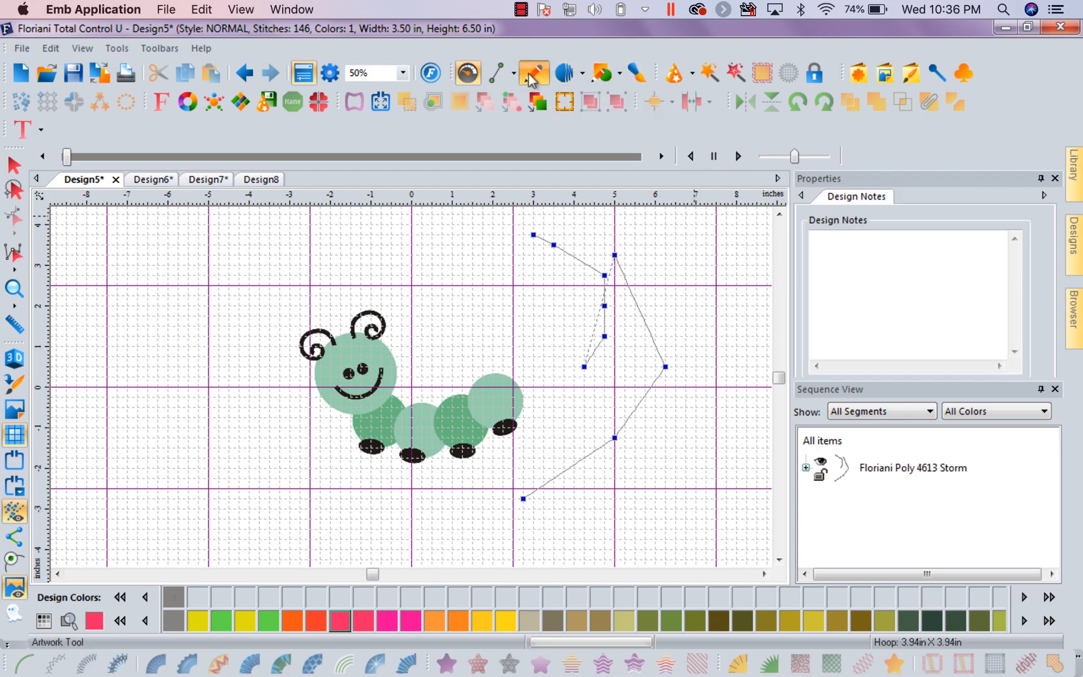
{"action": "left_click", "coordinate": [582, 73]}
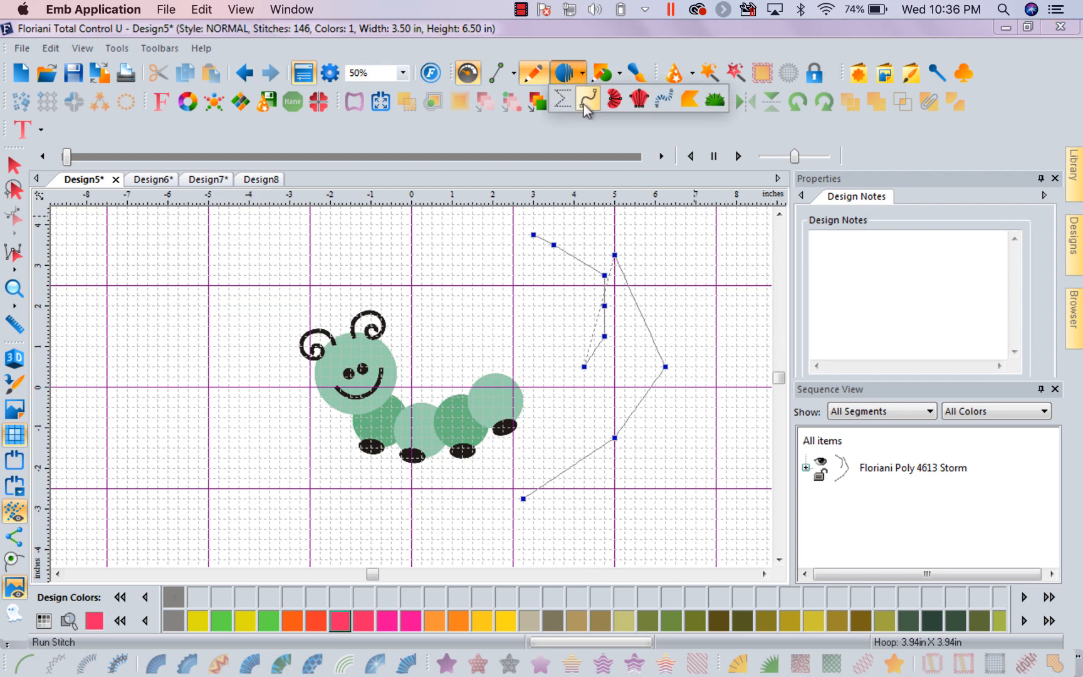
{"action": "left_click", "coordinate": [589, 99]}
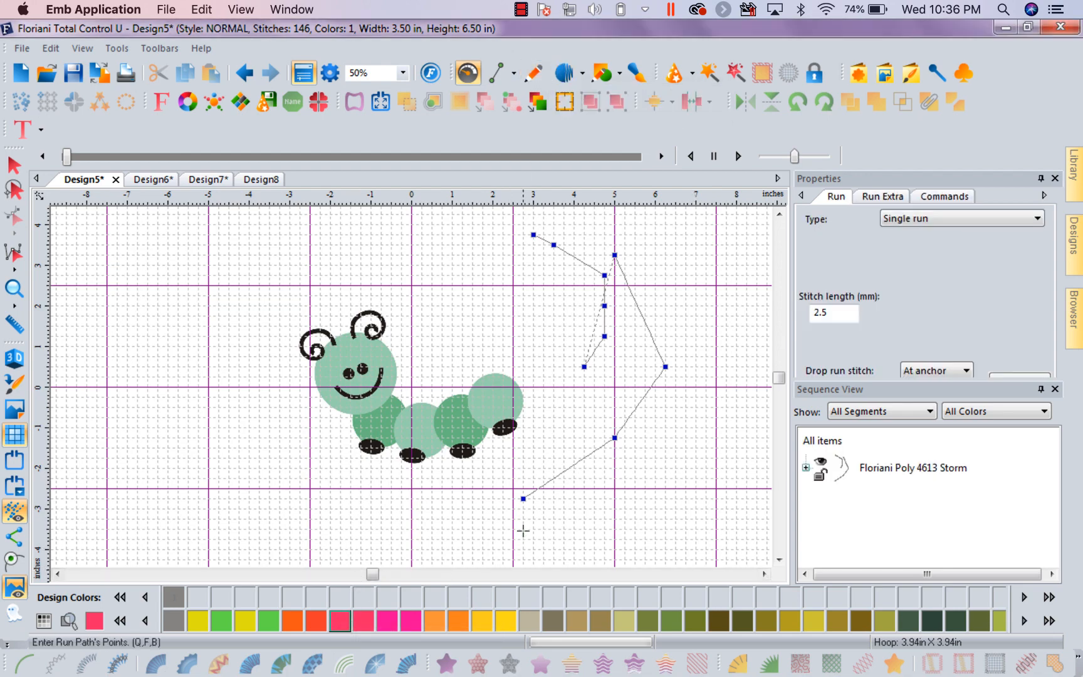
{"action": "left_click", "coordinate": [524, 498]}
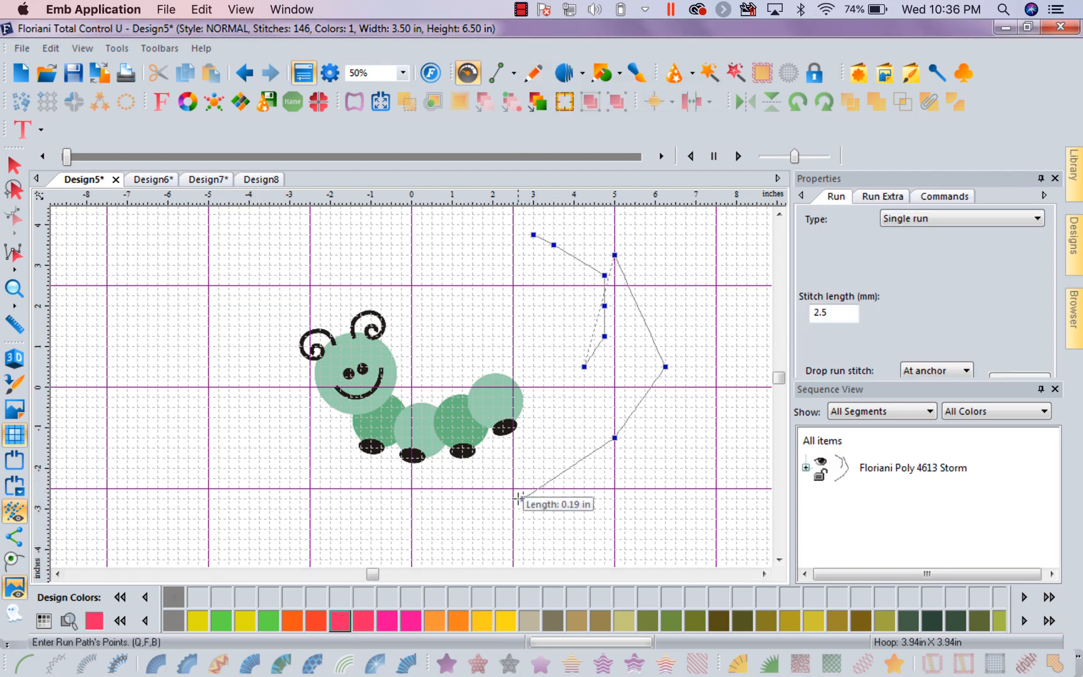
{"action": "left_click", "coordinate": [615, 436]}
{"action": "left_click", "coordinate": [665, 367]}
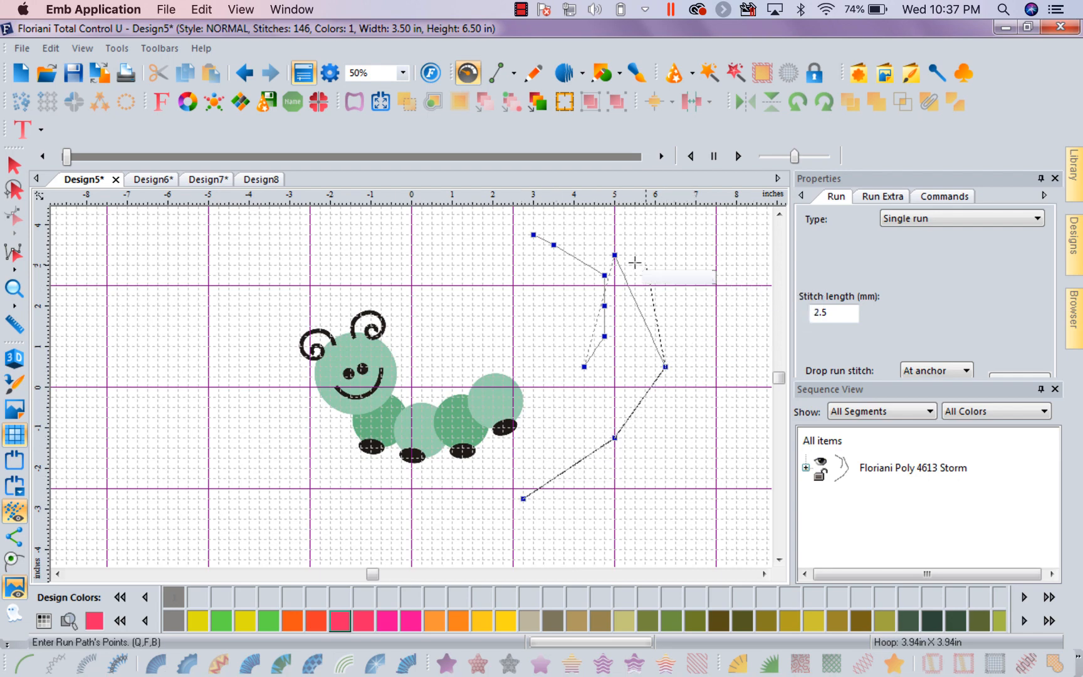
{"action": "left_click", "coordinate": [615, 255]}
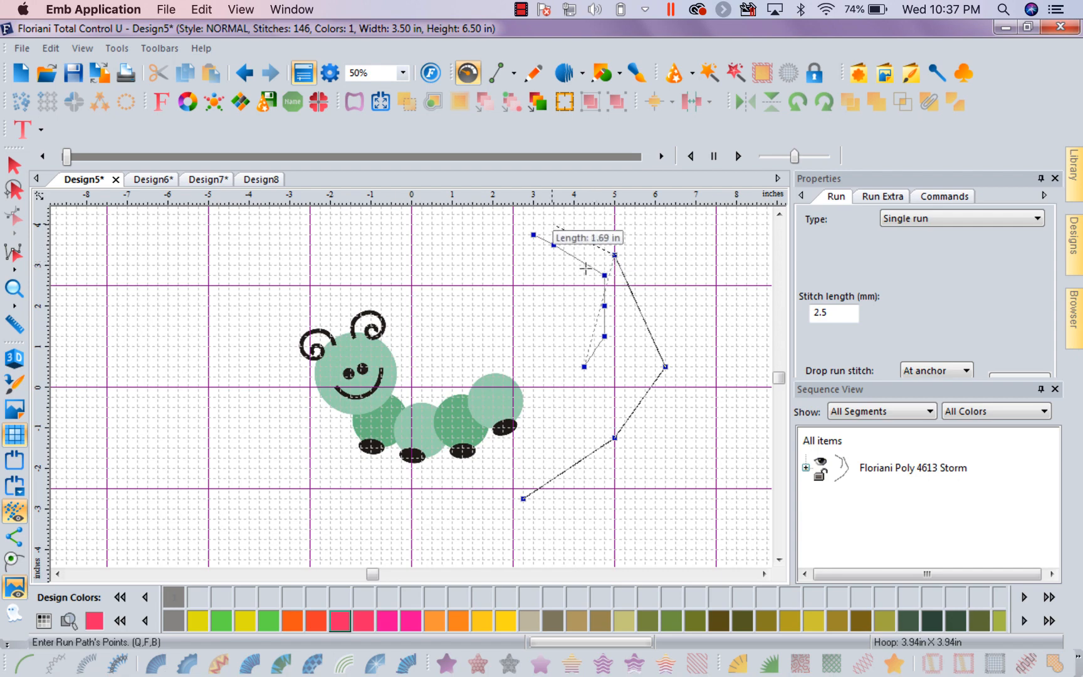
{"action": "left_click", "coordinate": [604, 275]}
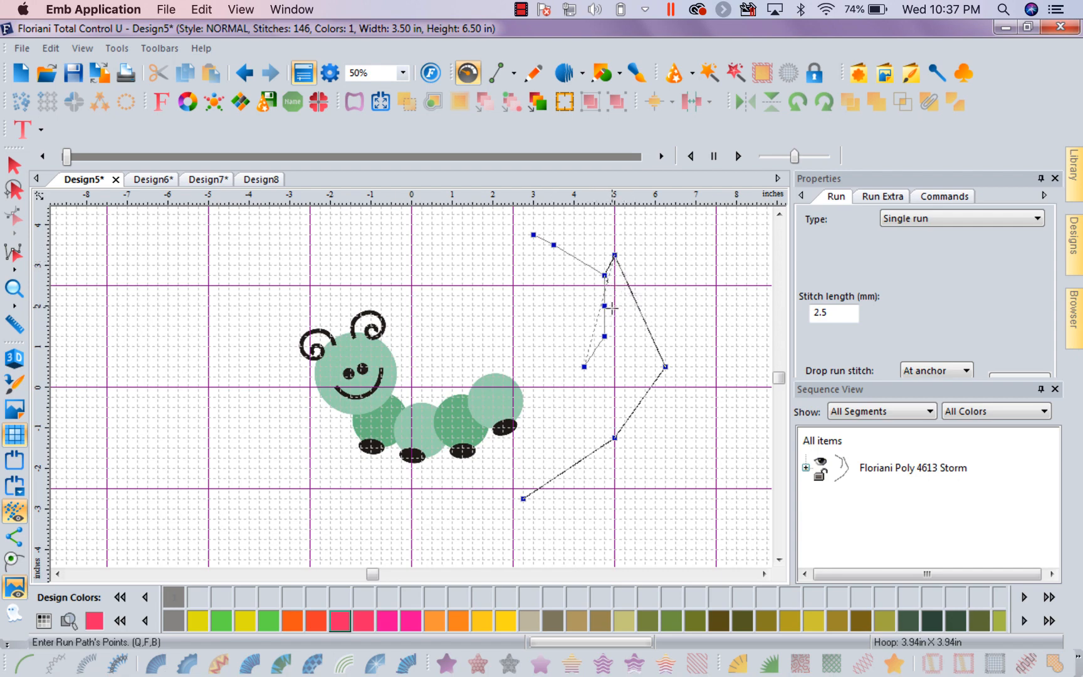
{"action": "left_click", "coordinate": [614, 338]}
{"action": "left_click", "coordinate": [590, 378]}
{"action": "right_click", "coordinate": [590, 379]}
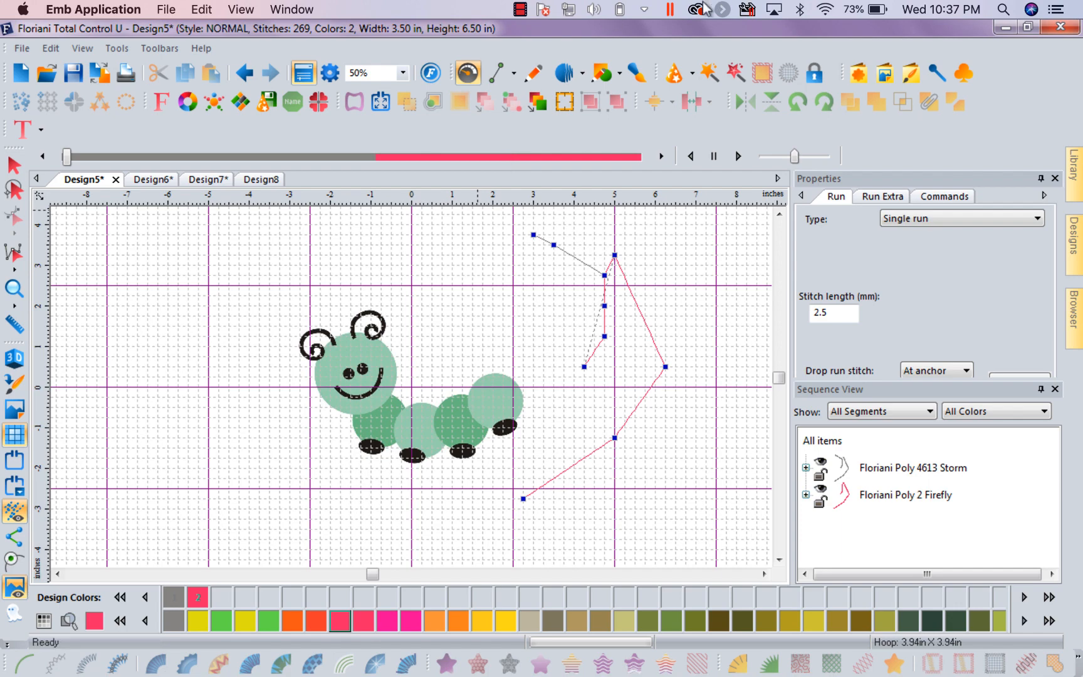
{"action": "left_click", "coordinate": [521, 10]}
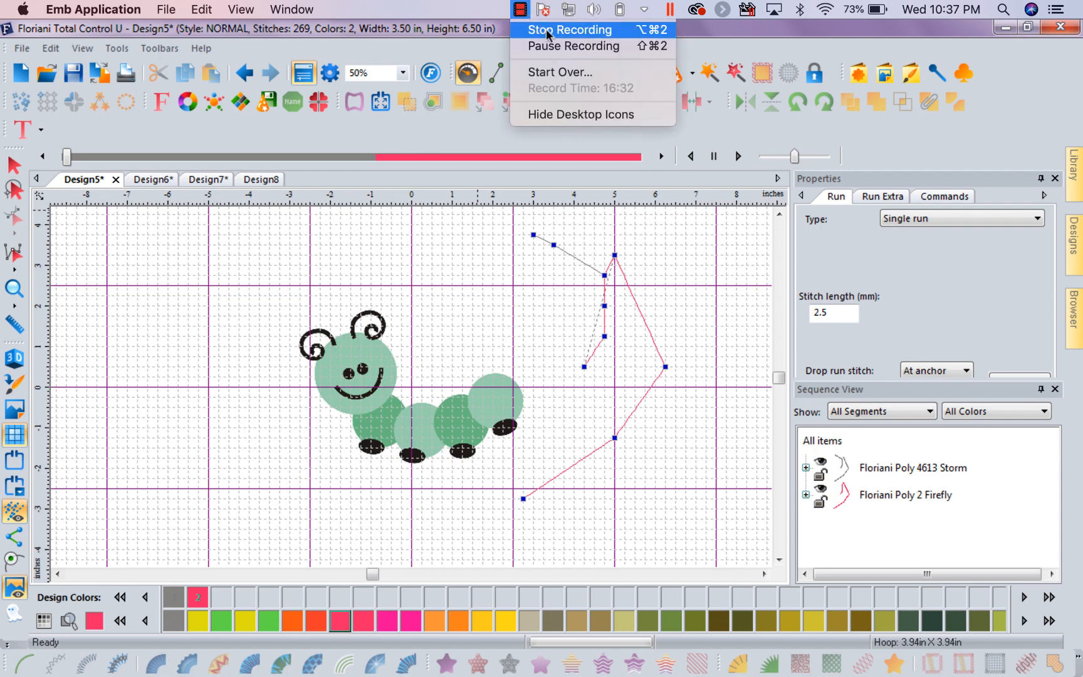